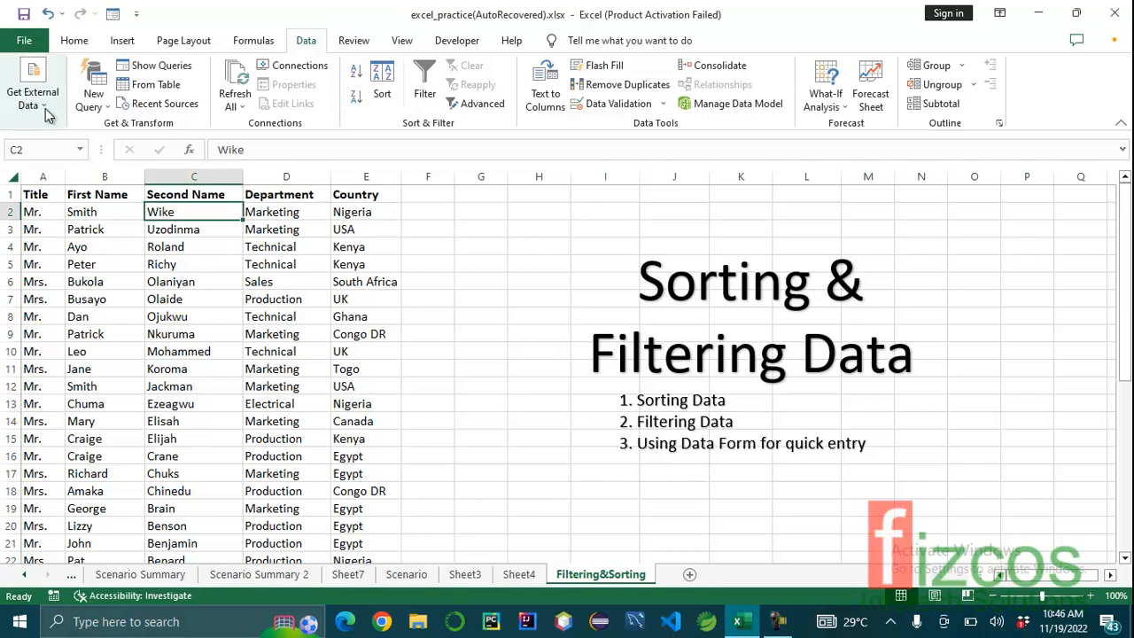
left_click(46, 108)
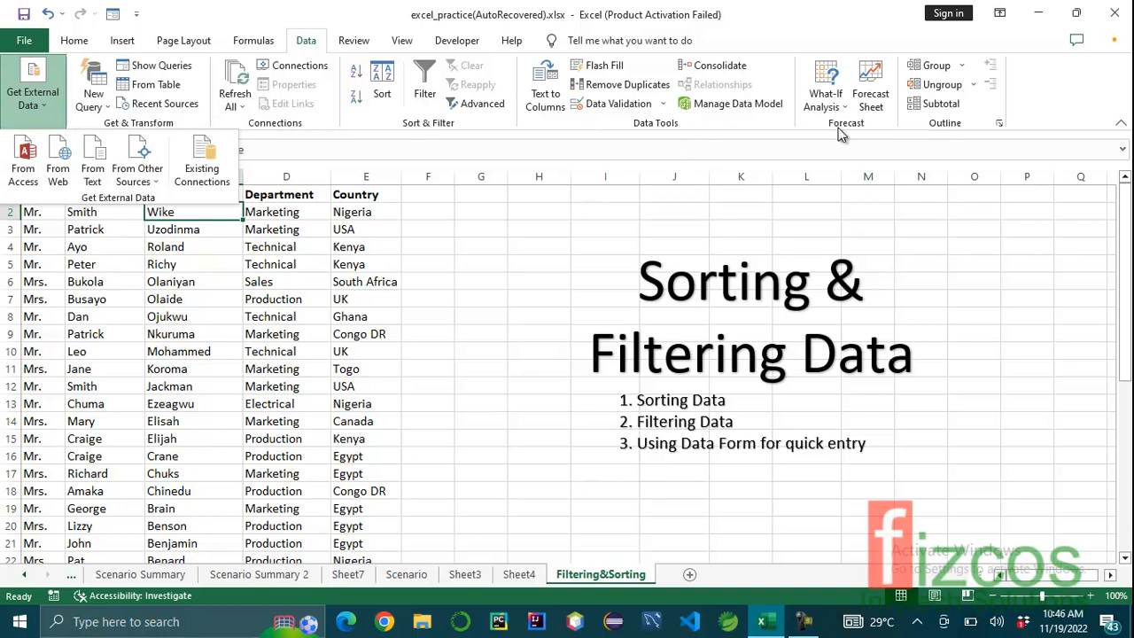
left_click(486, 236)
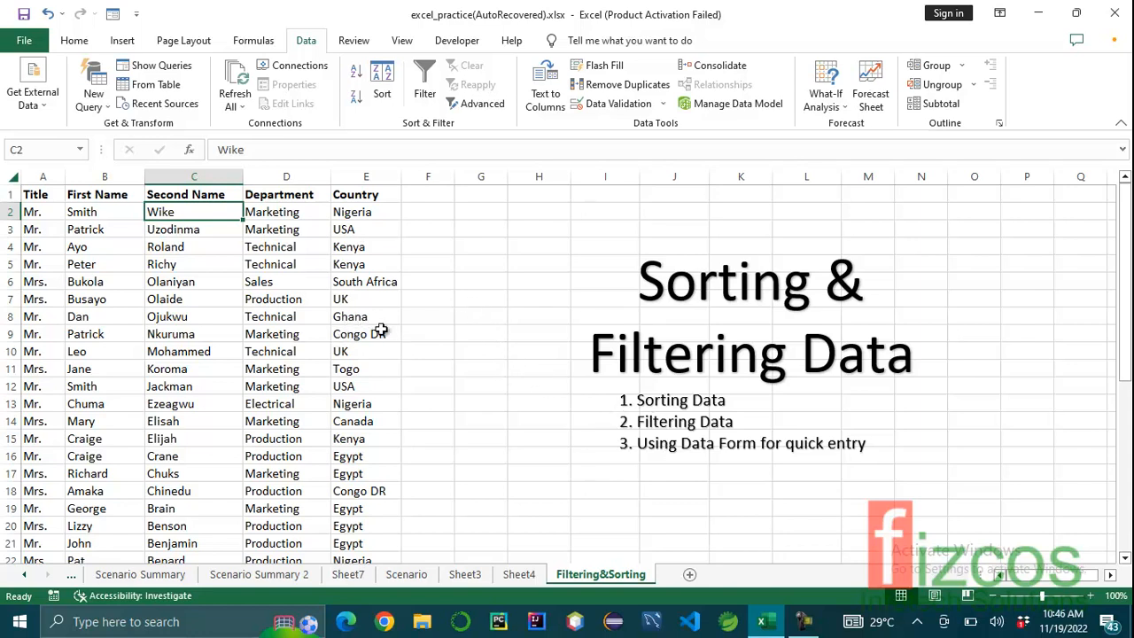
- Review the whole staff table, A1:E26, from its header row down to the last record
scroll(225, 336, "down", 3)
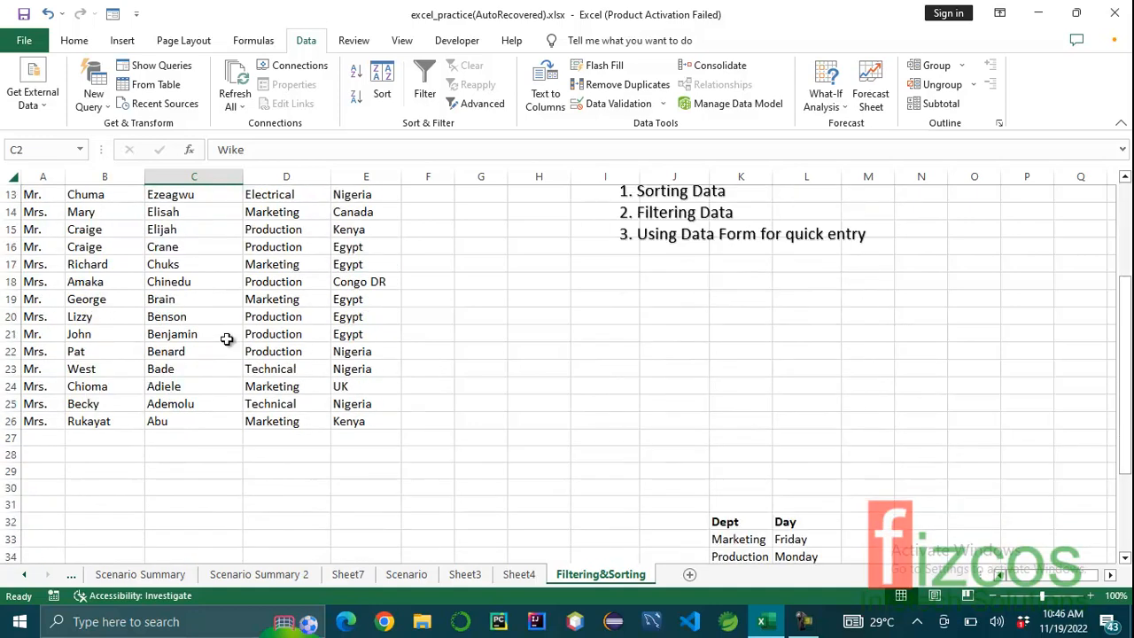
scroll(226, 337, "up", 3)
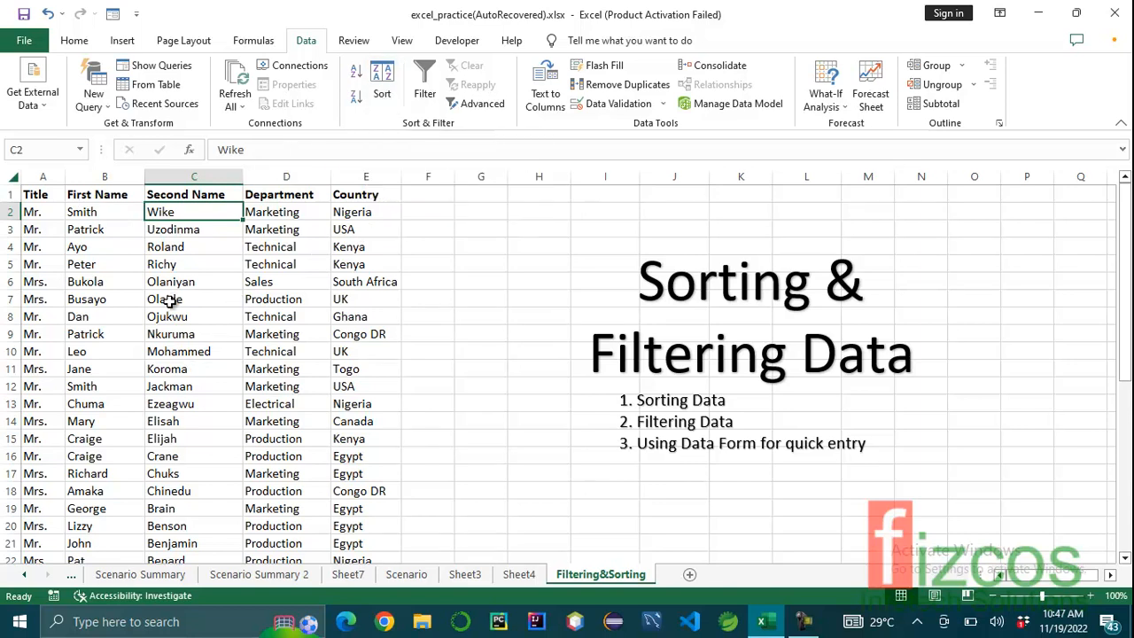
scroll(228, 318, "down", 2)
scroll(228, 318, "down", 1)
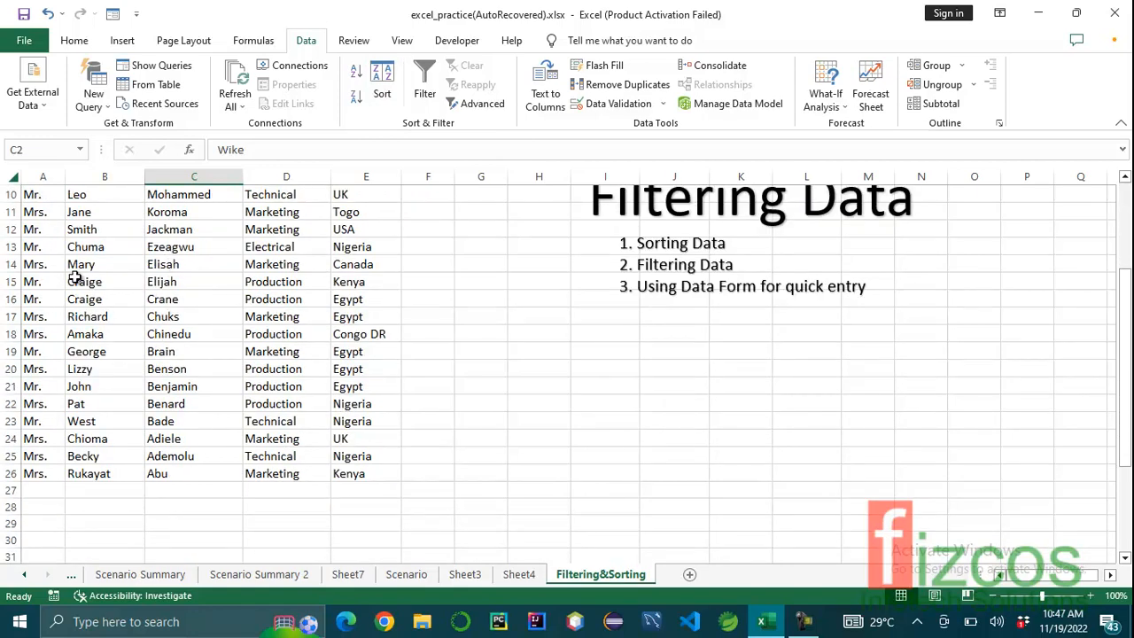
scroll(217, 319, "up", 1)
scroll(210, 318, "up", 2)
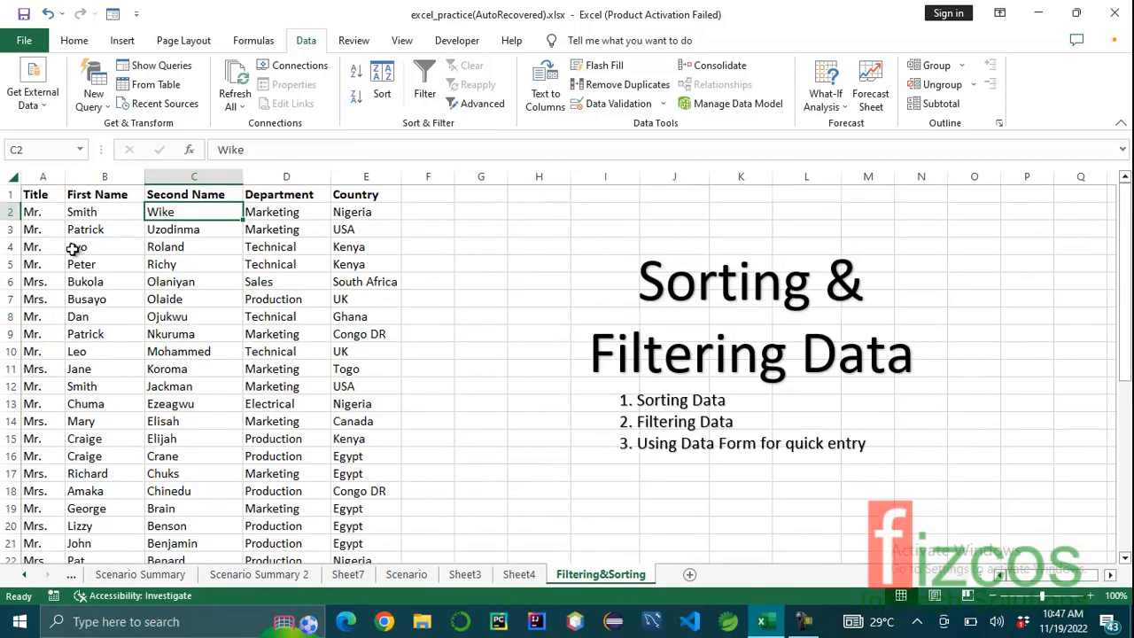
left_click(35, 197)
left_click_drag(35, 197, 357, 529)
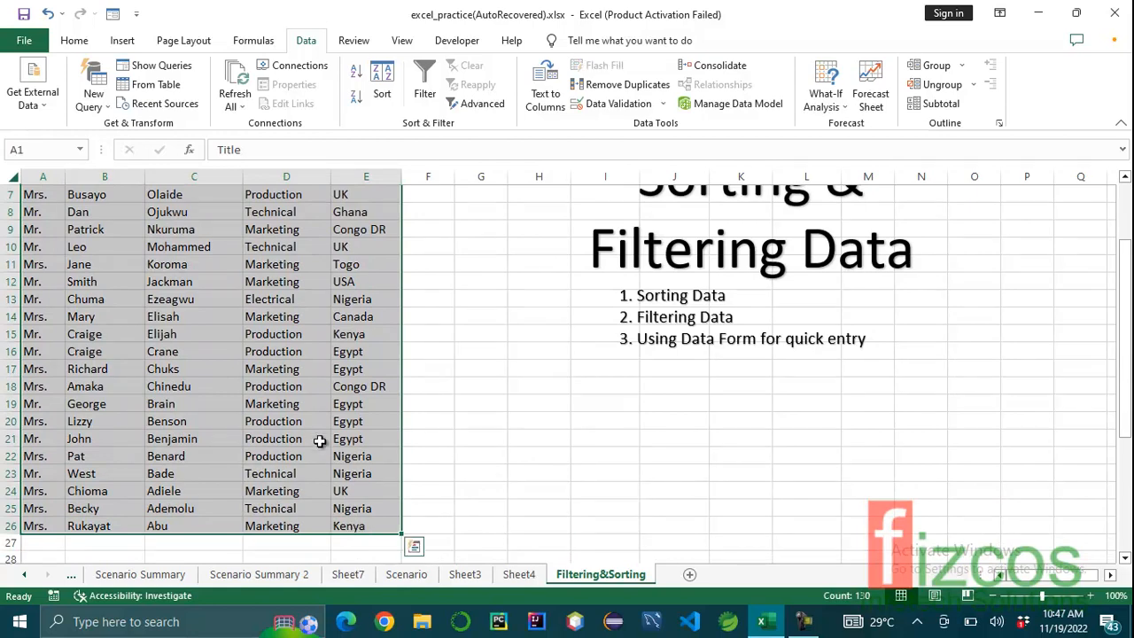
left_click(293, 317)
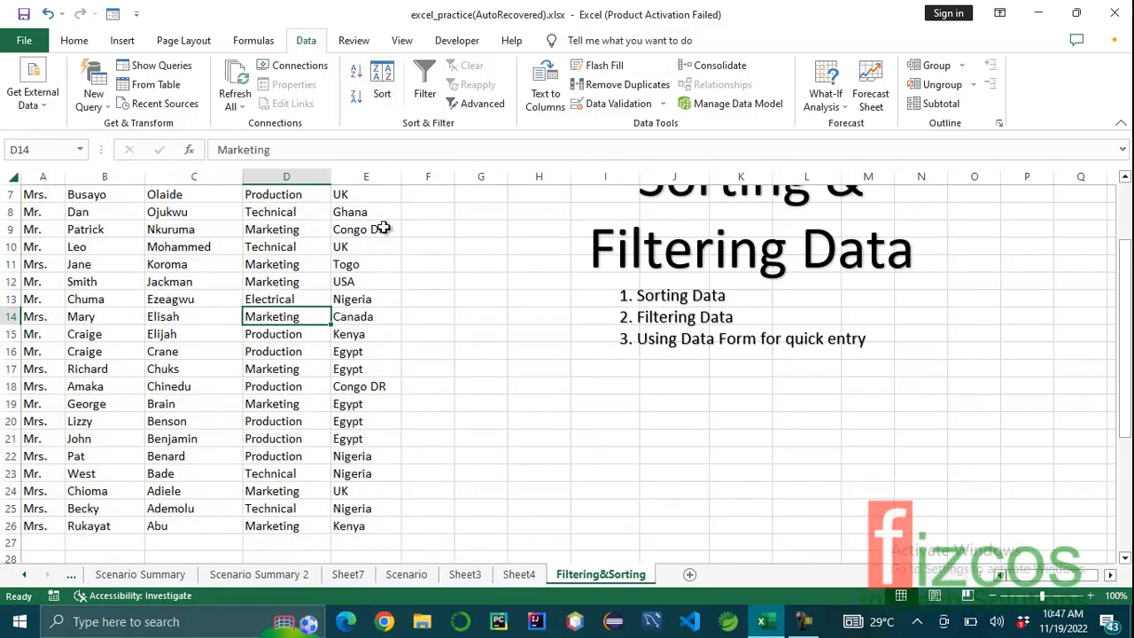
scroll(388, 228, "up", 2)
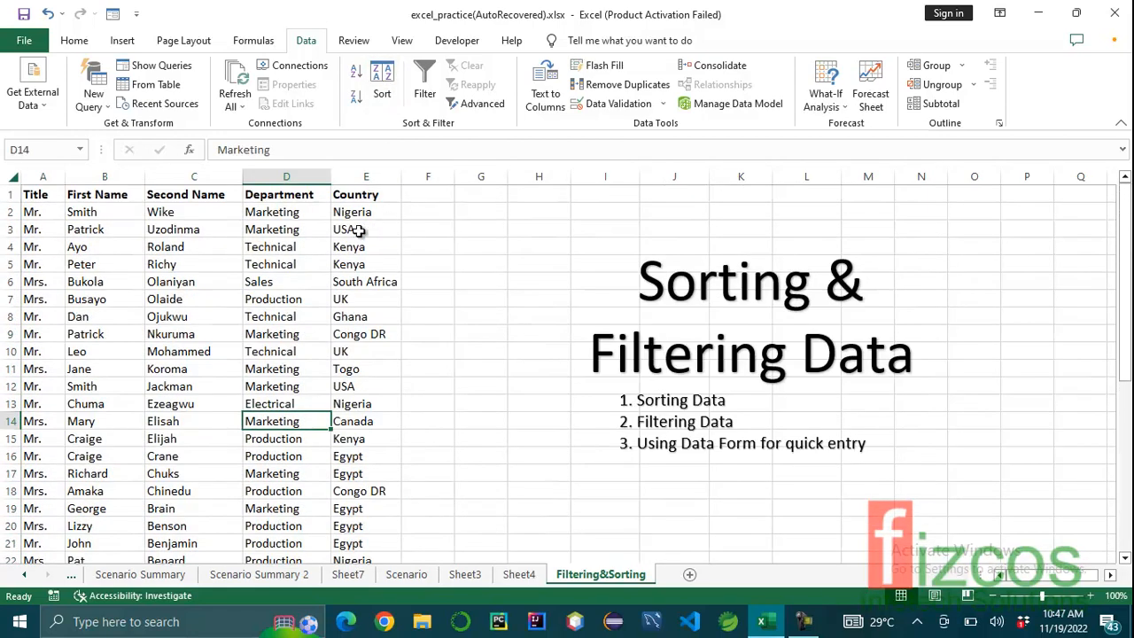
- Sort the table by Second Name on cell values, Z to A, with the adjacent empty cell F4 selected
left_click(386, 82)
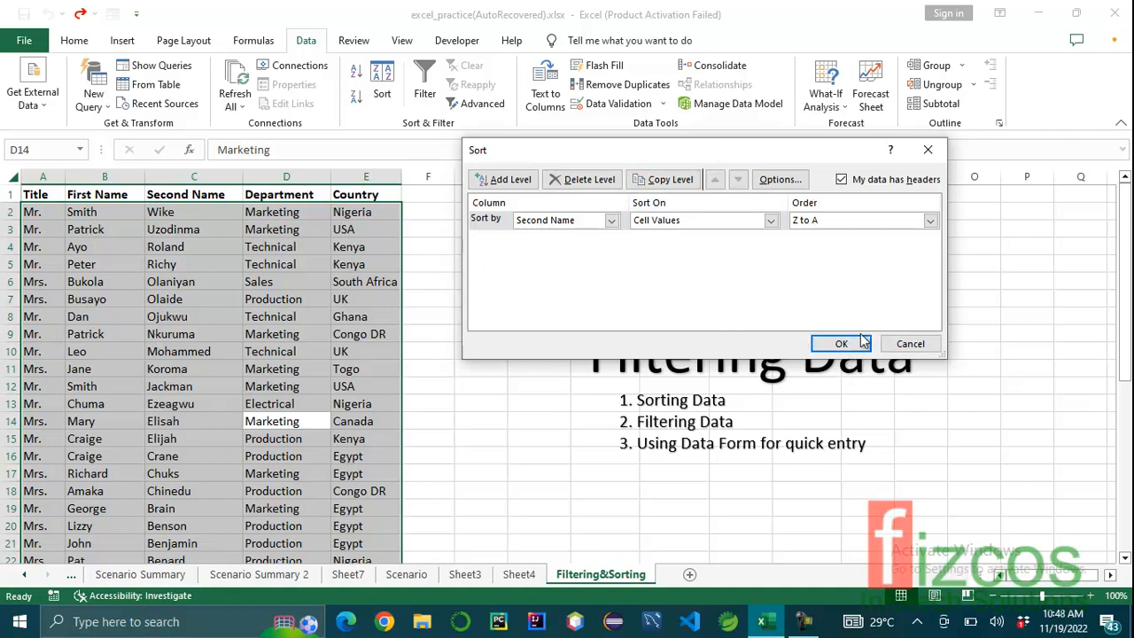
left_click(909, 344)
left_click(440, 248)
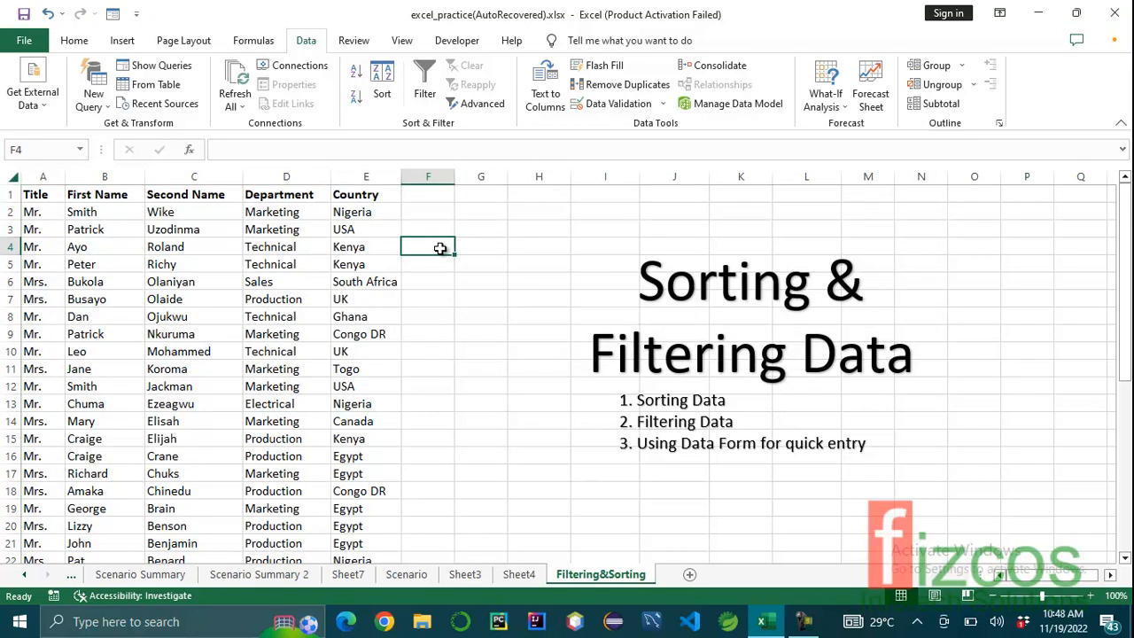
left_click(384, 84)
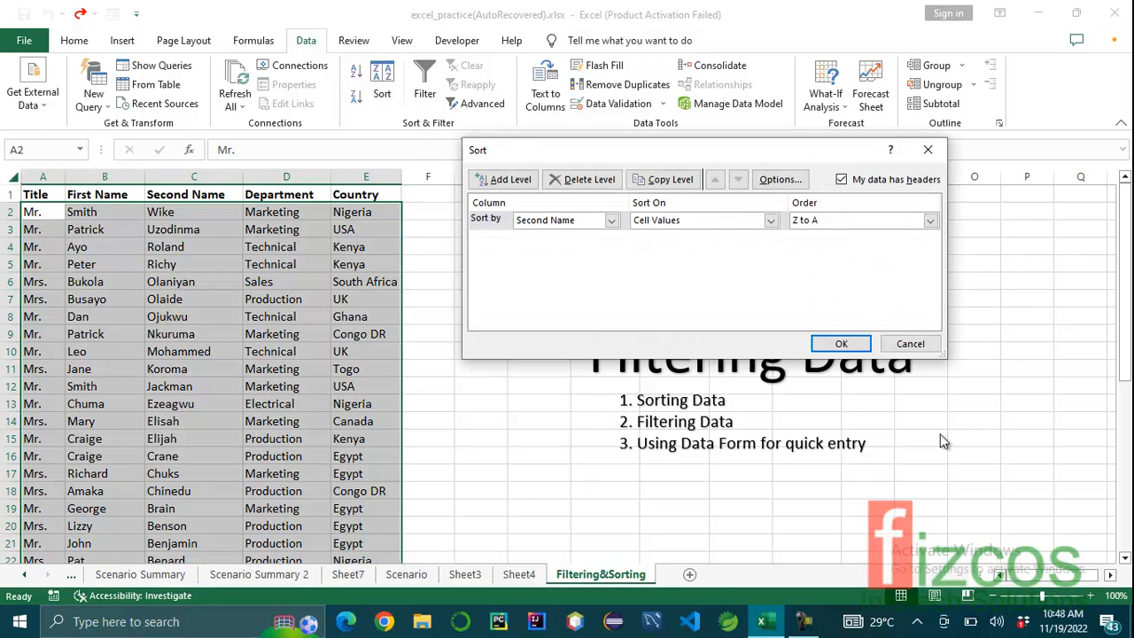
left_click(842, 345)
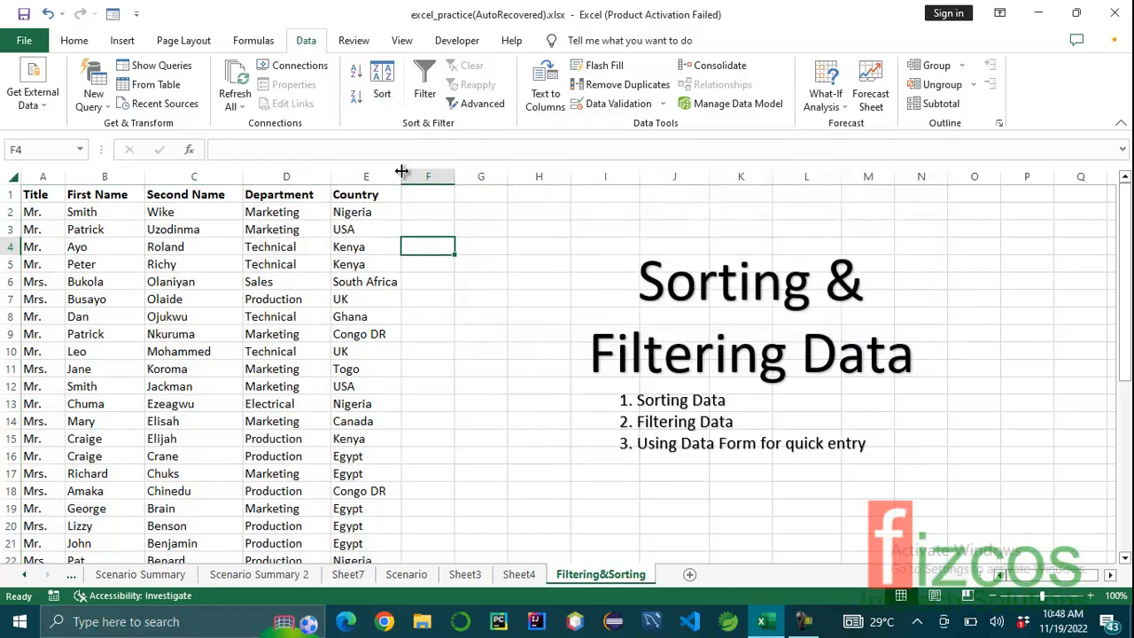
- Try to sort with the empty cell O21, far from the table, selected
scroll(448, 301, "down", 1)
scroll(452, 314, "down", 4)
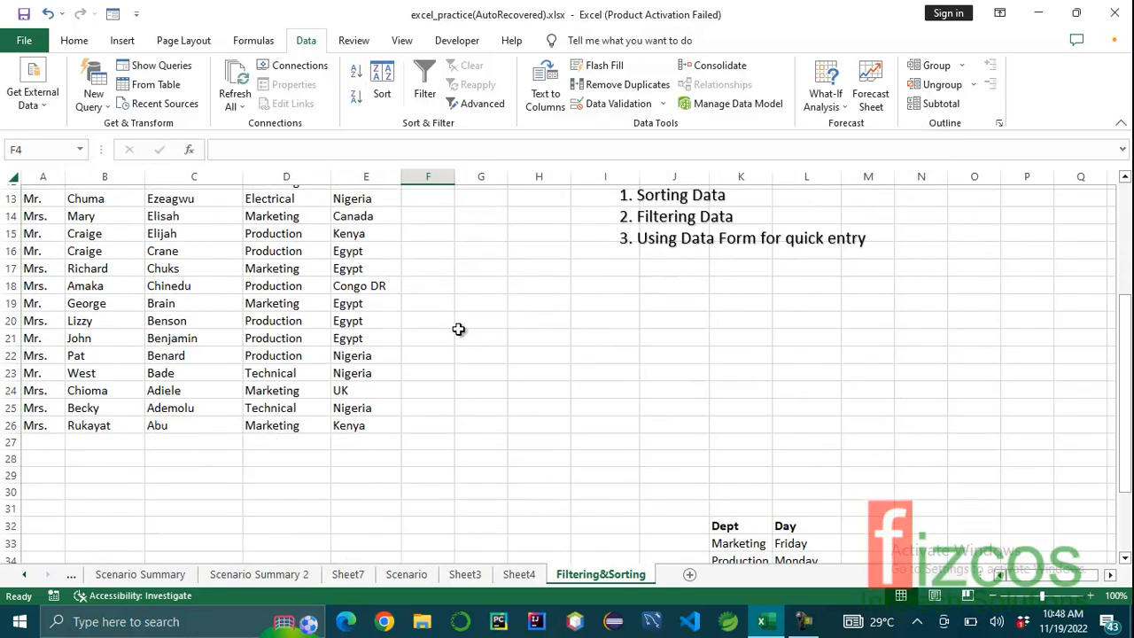
left_click(969, 336)
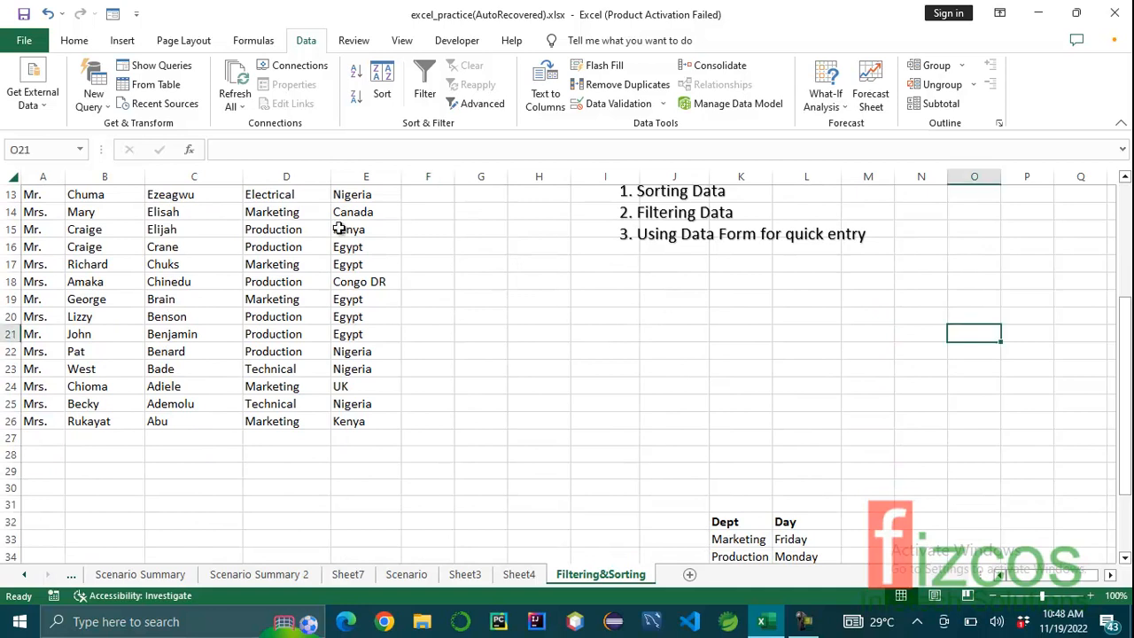
left_click(387, 77)
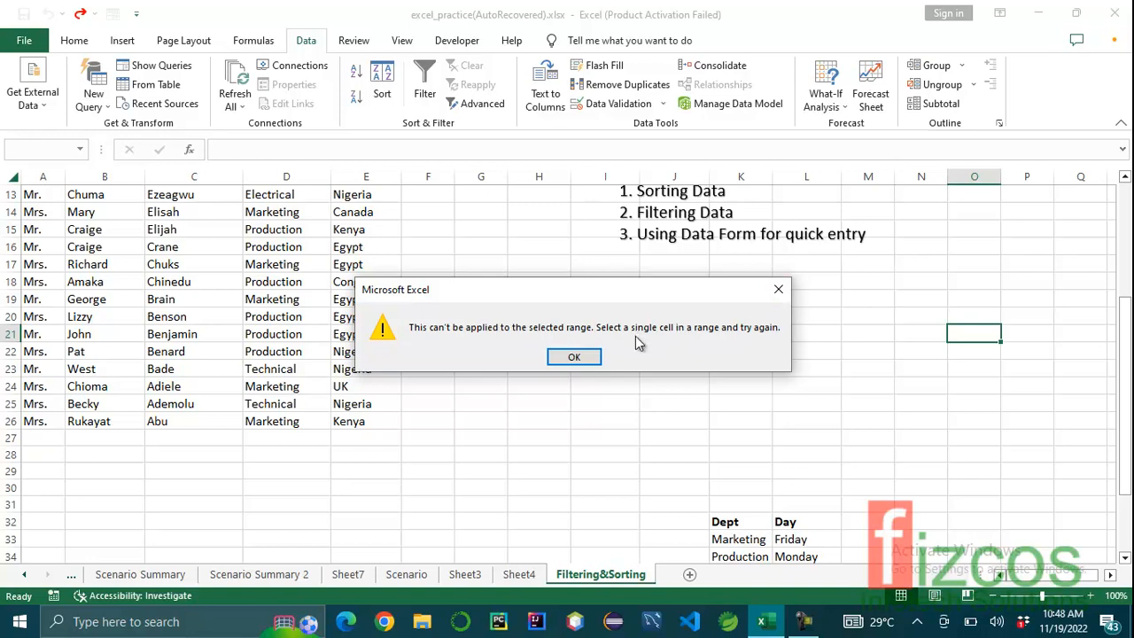
left_click(574, 358)
- Sort the staff table by First Name on cell values, A to Z, from a cell inside the data
scroll(487, 327, "up", 1)
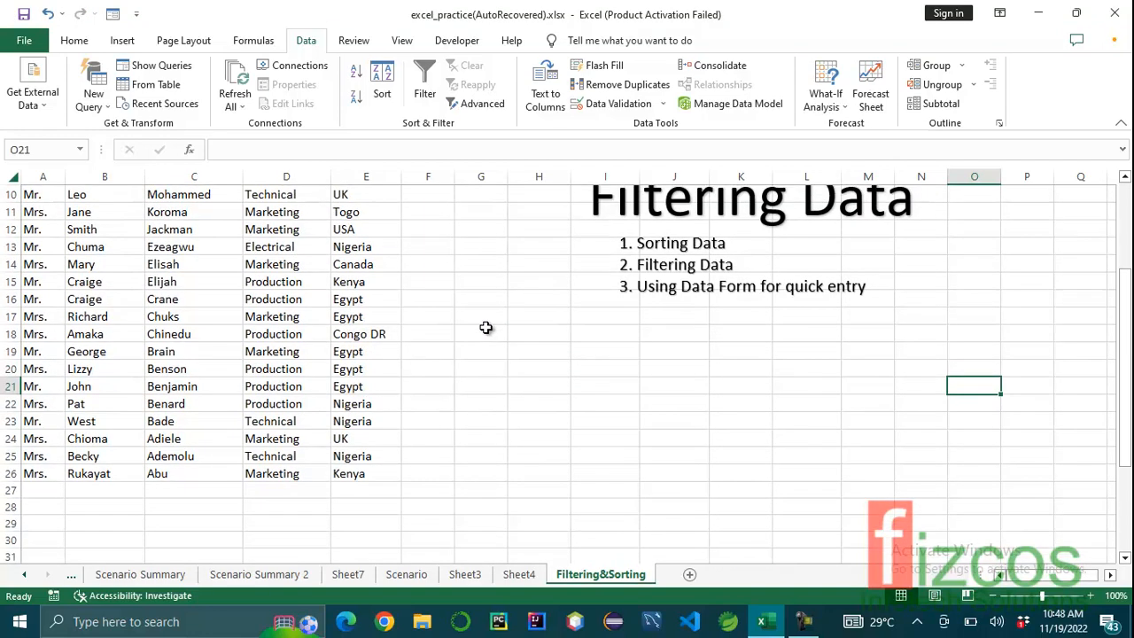
scroll(486, 328, "up", 3)
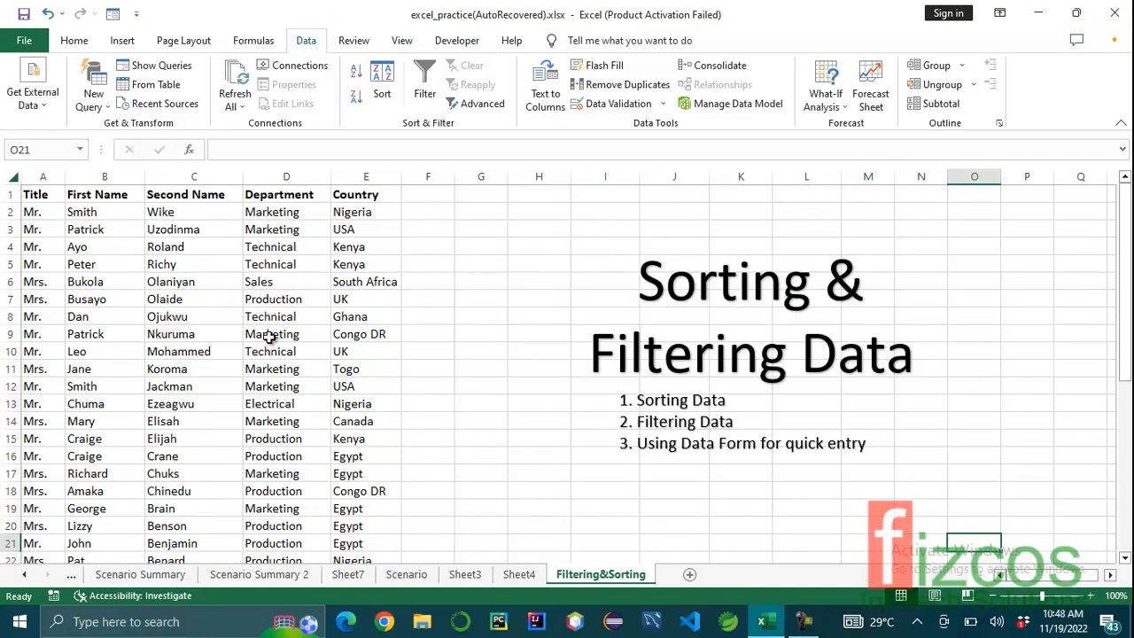
left_click(177, 354)
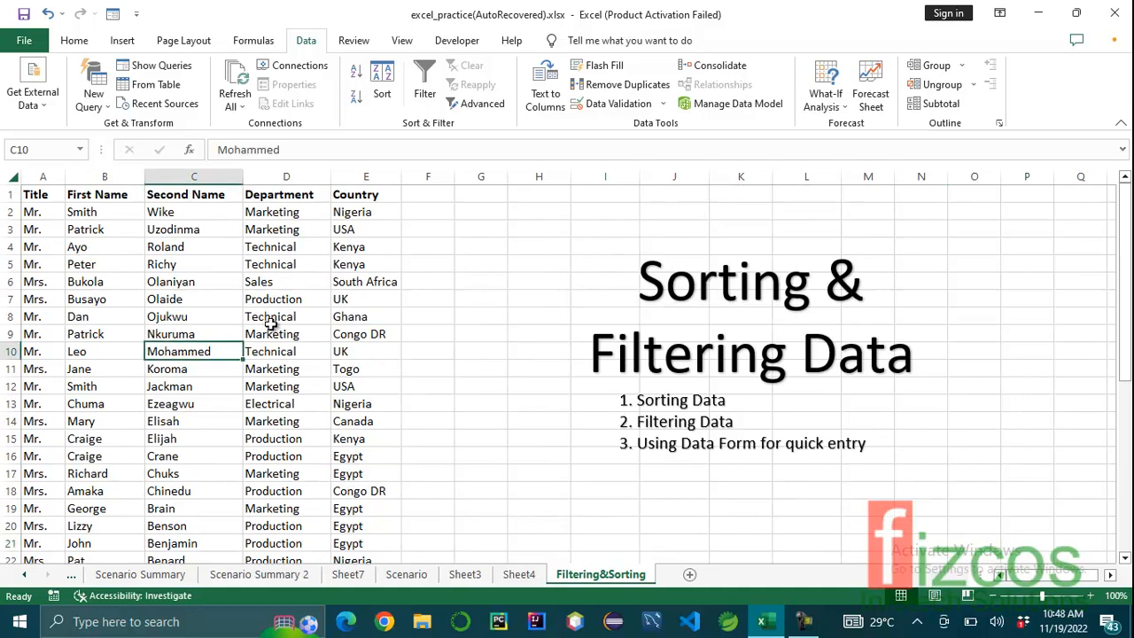
left_click(381, 94)
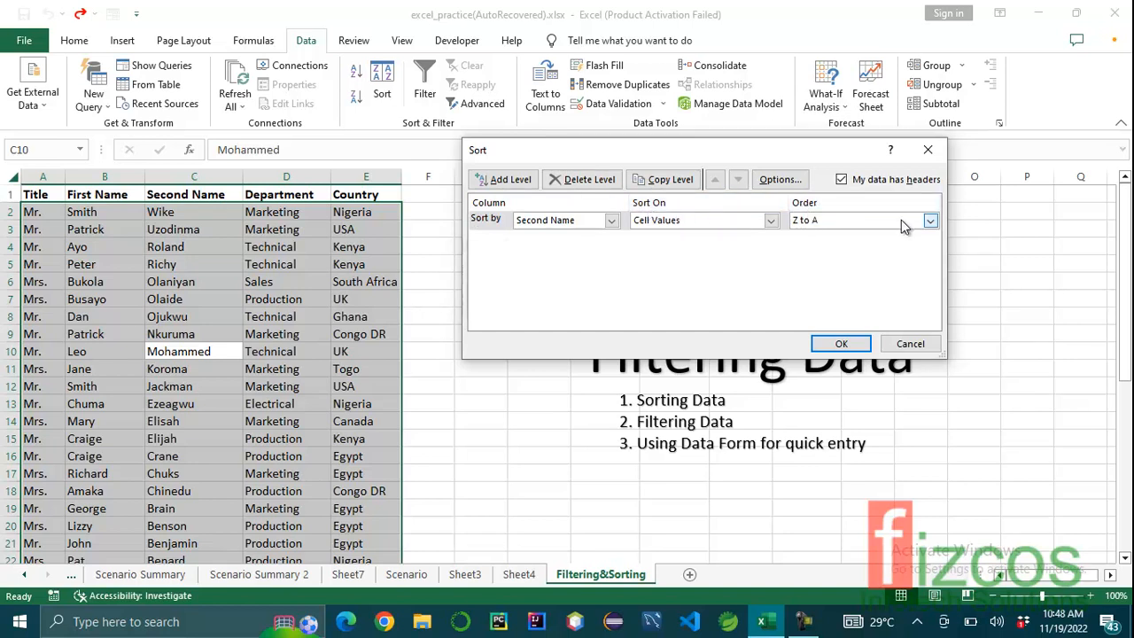
left_click(611, 222)
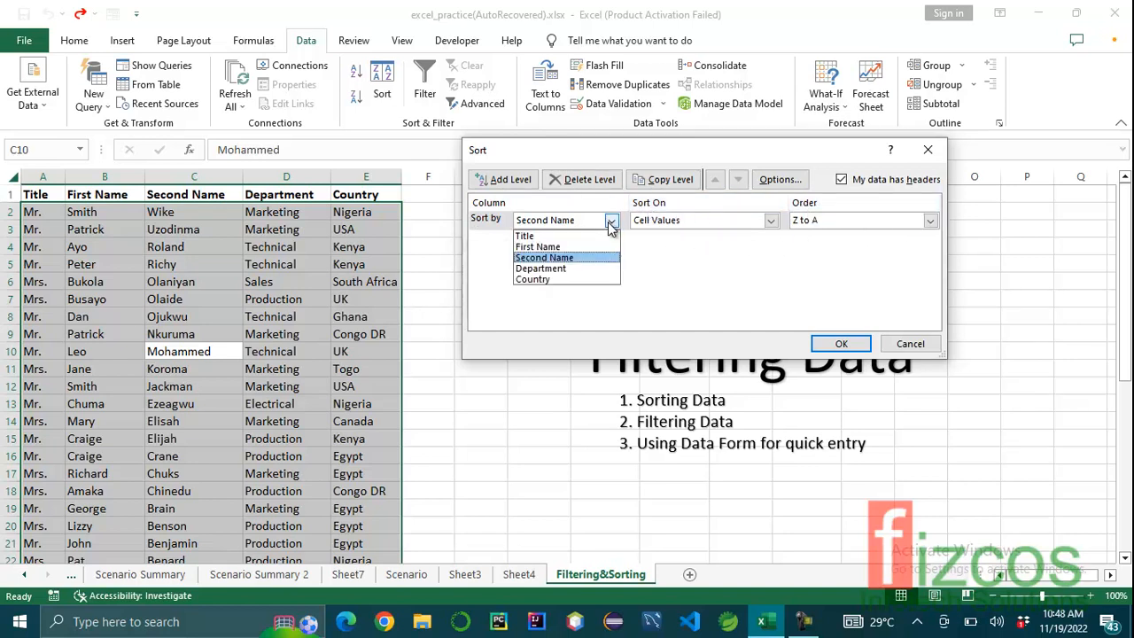
left_click(555, 249)
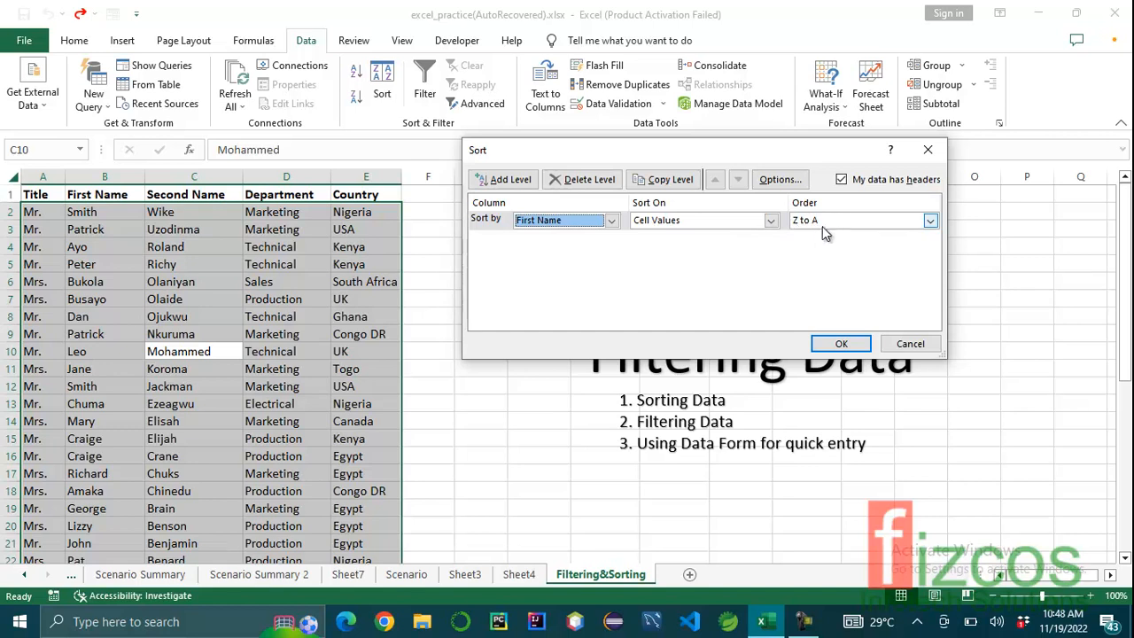
left_click(930, 222)
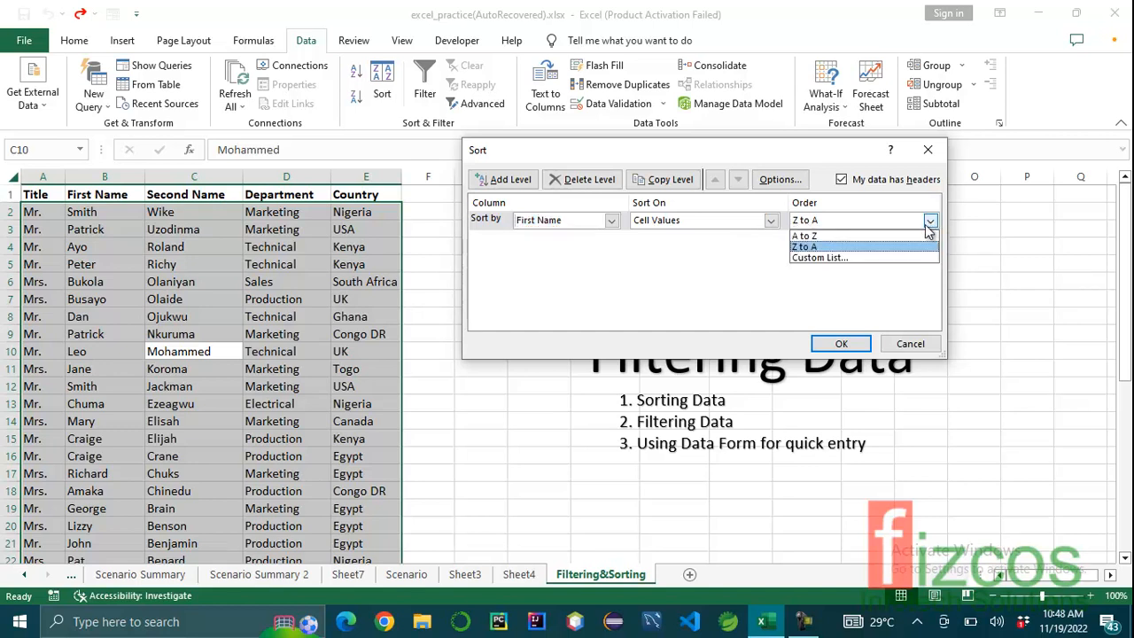
left_click(809, 238)
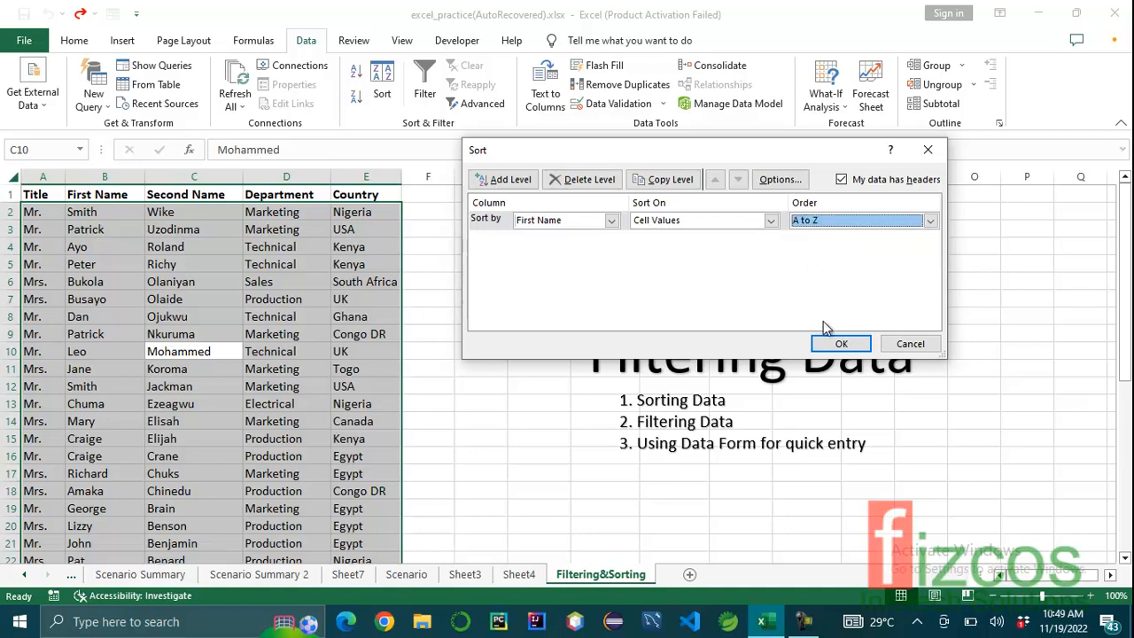
left_click(836, 344)
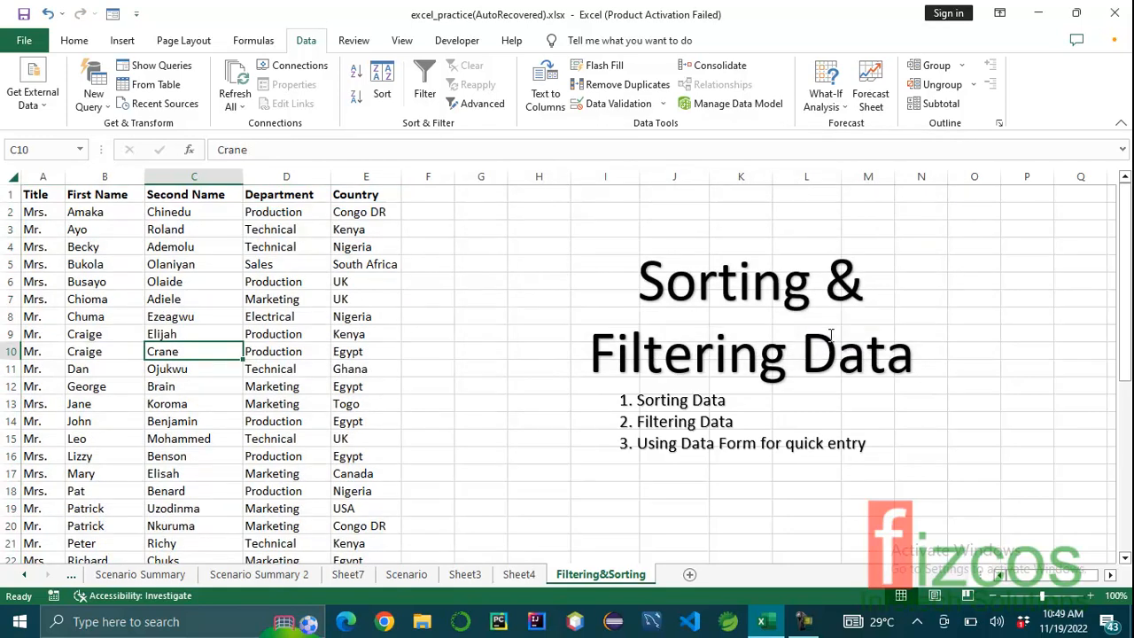
- Examine the order of the First Name column down to the last record and compare it with the Second Name column
left_click(100, 213)
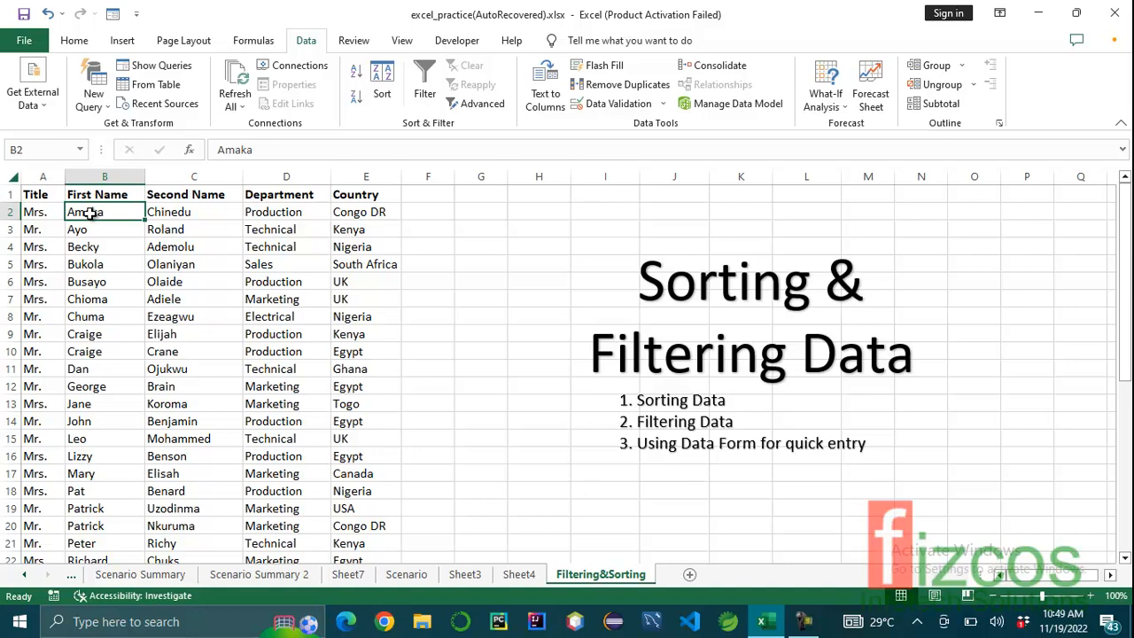
left_click_drag(91, 214, 100, 390)
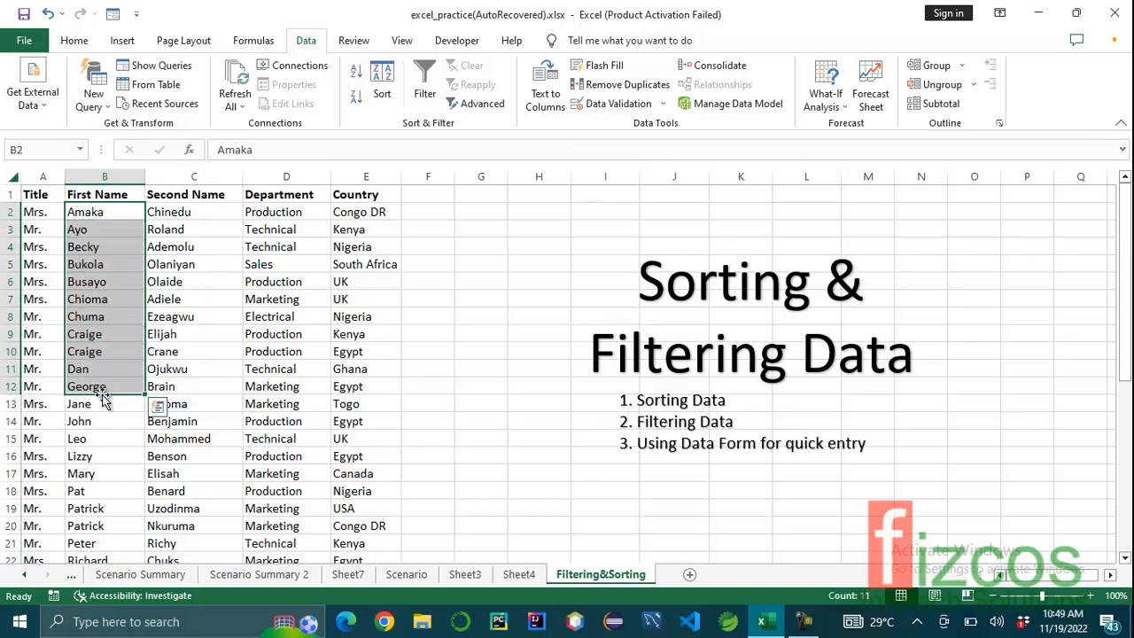
scroll(102, 407, "down", 1)
scroll(103, 406, "down", 4)
scroll(101, 434, "up", 2)
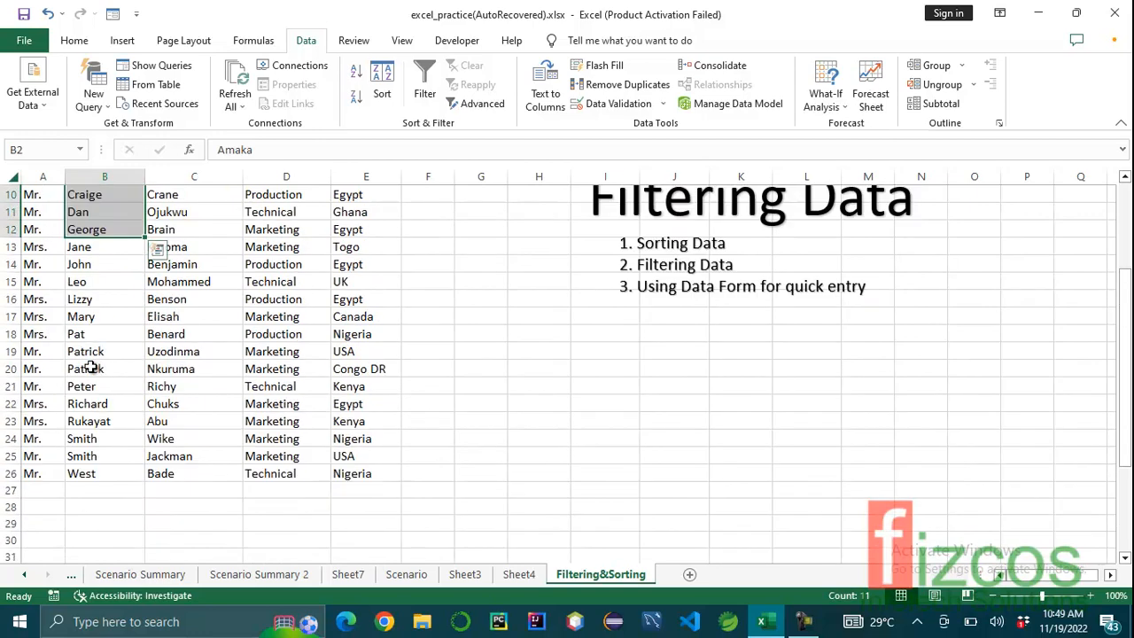
scroll(98, 444, "up", 3)
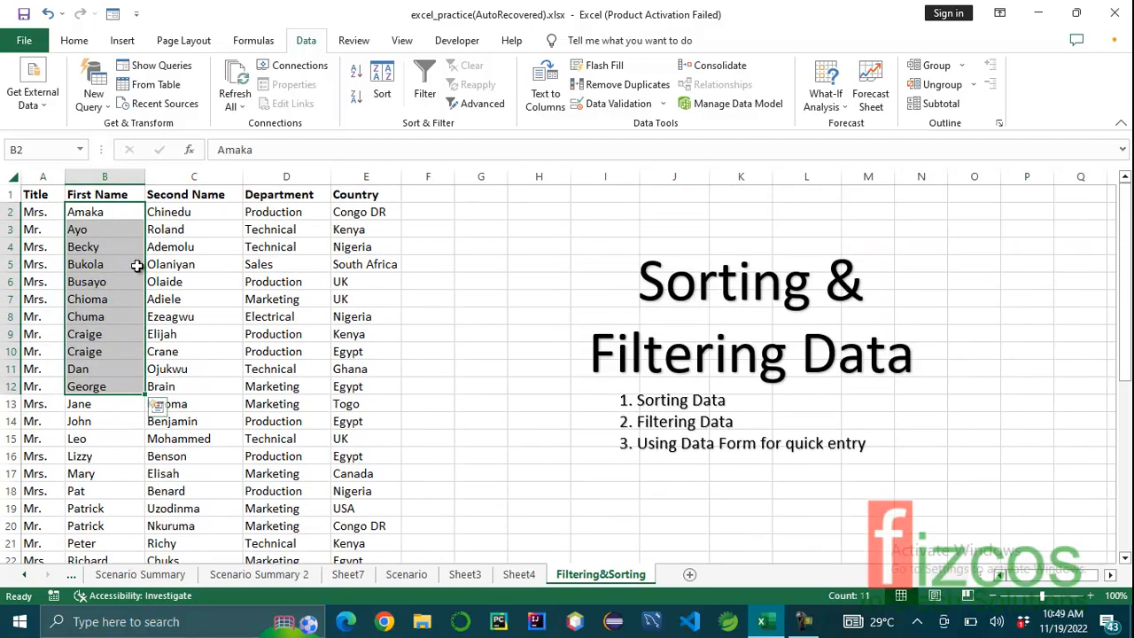
left_click(115, 250)
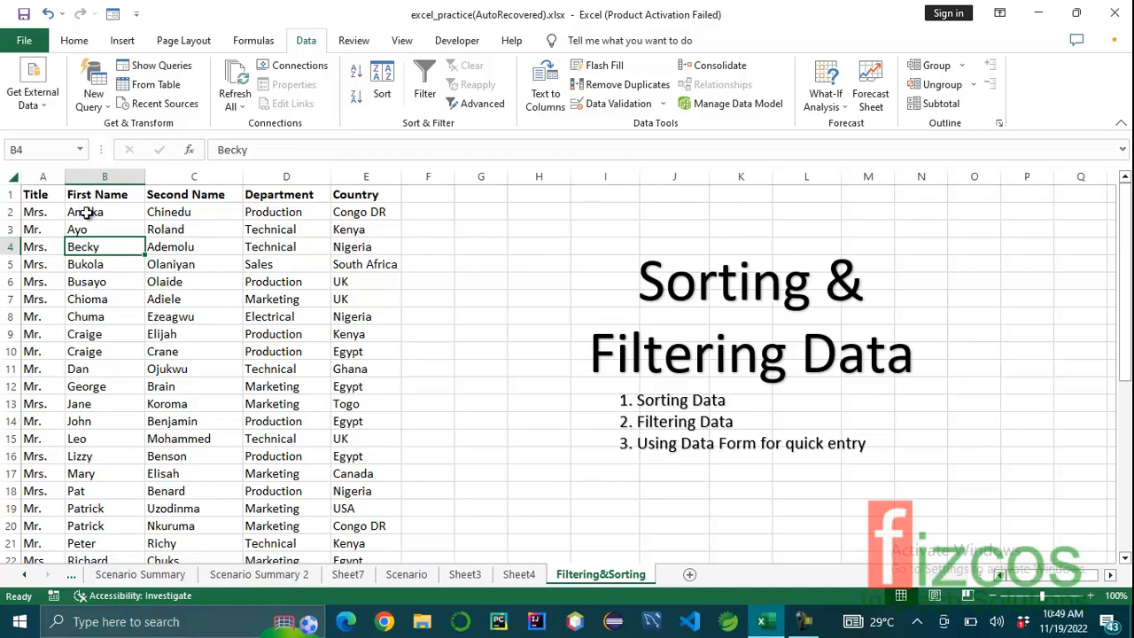
left_click(177, 214)
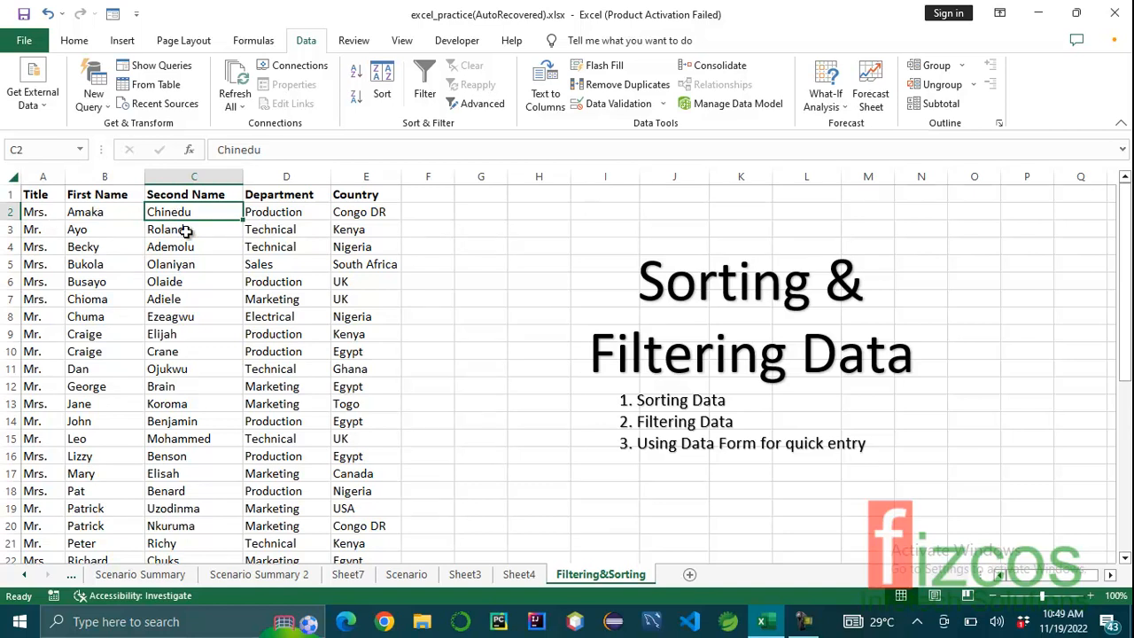
left_click(98, 214)
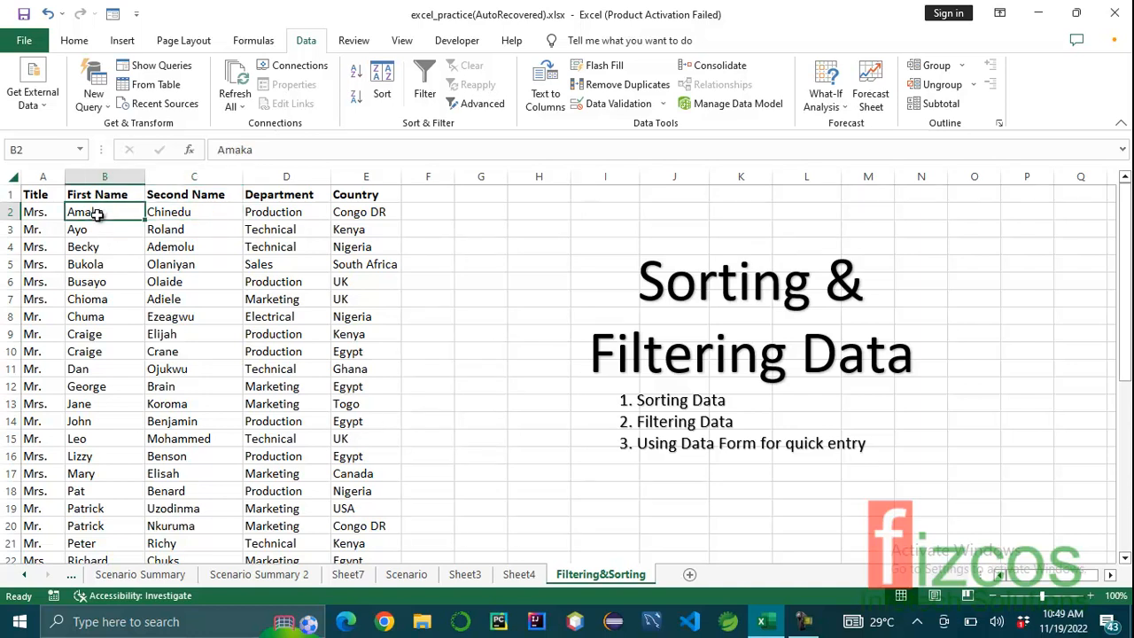
- Sort the staff table by Second Name on cell values, Z to A, and check that column's order down to the last record
left_click(254, 337)
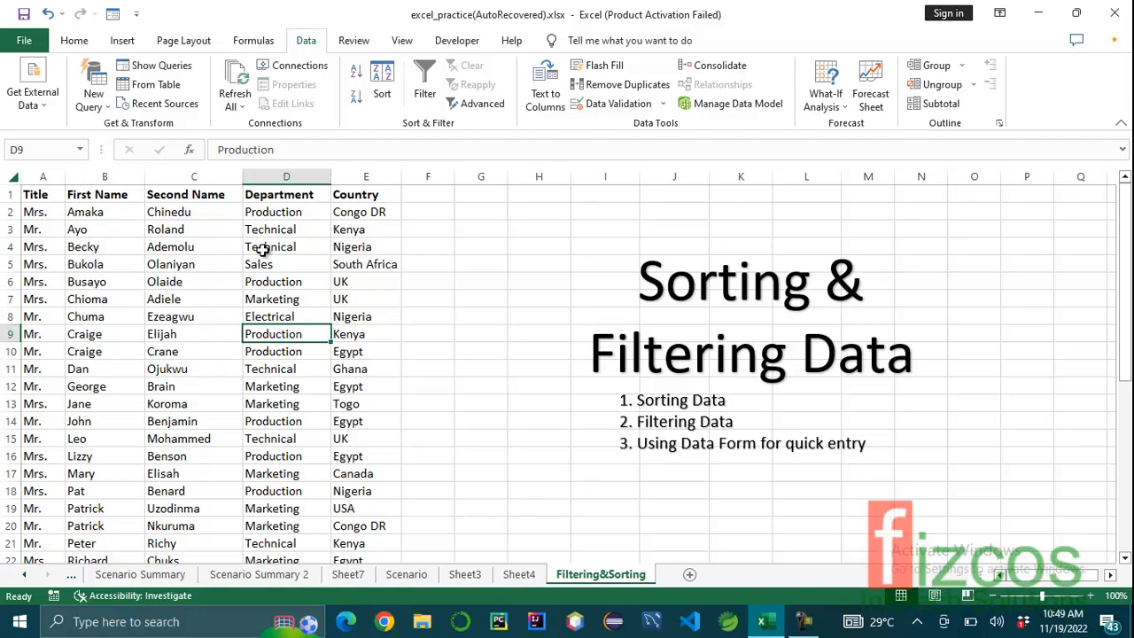
left_click(384, 78)
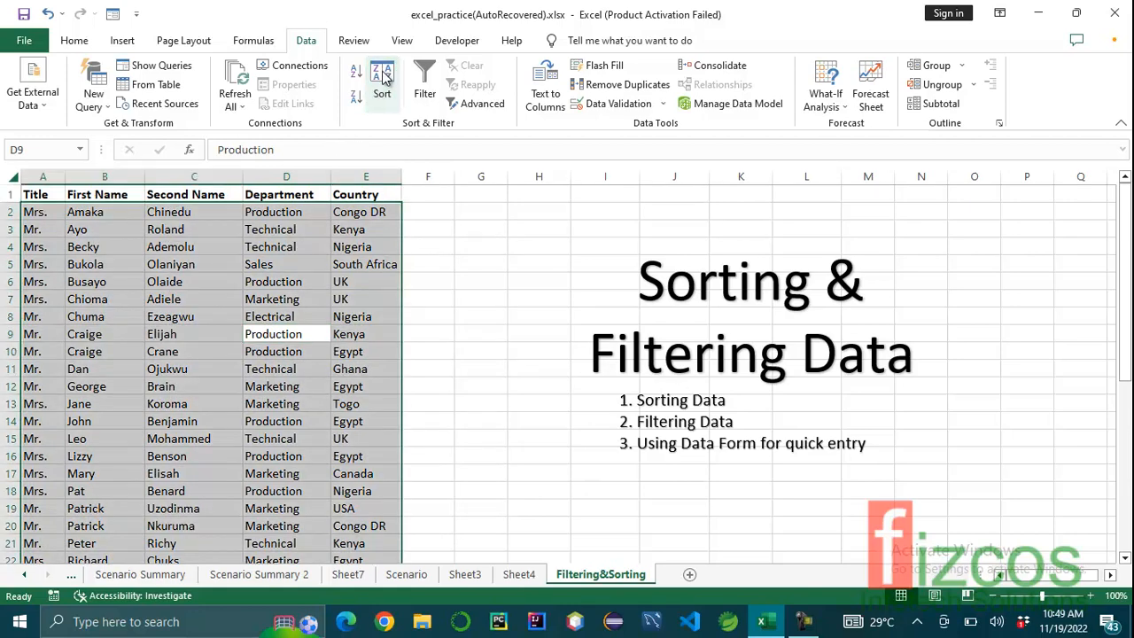
left_click(612, 221)
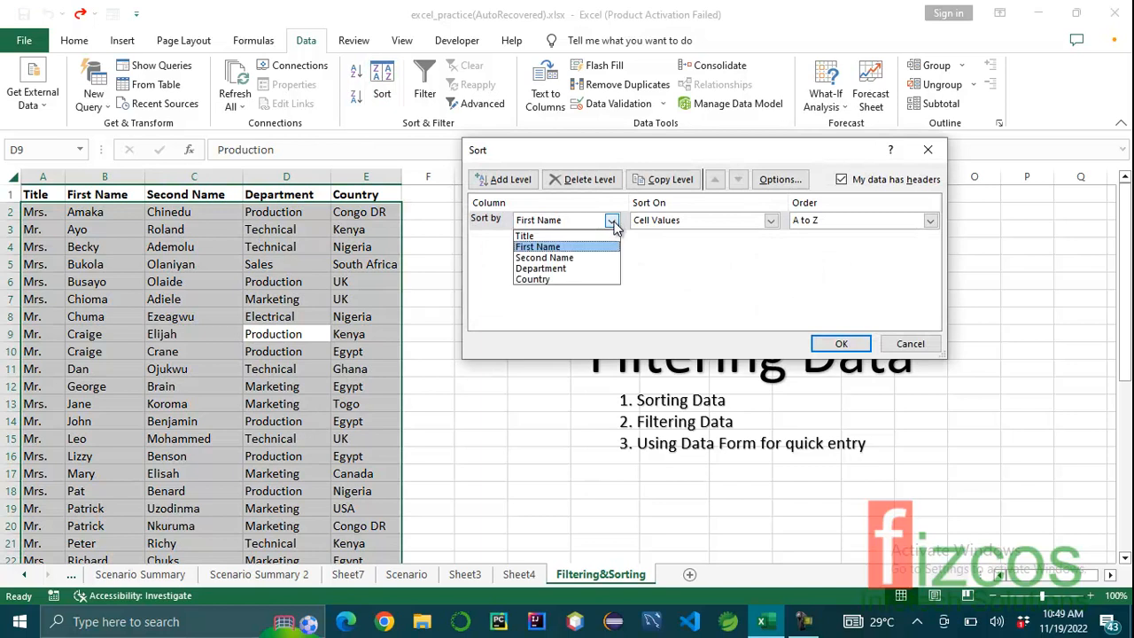
left_click(608, 257)
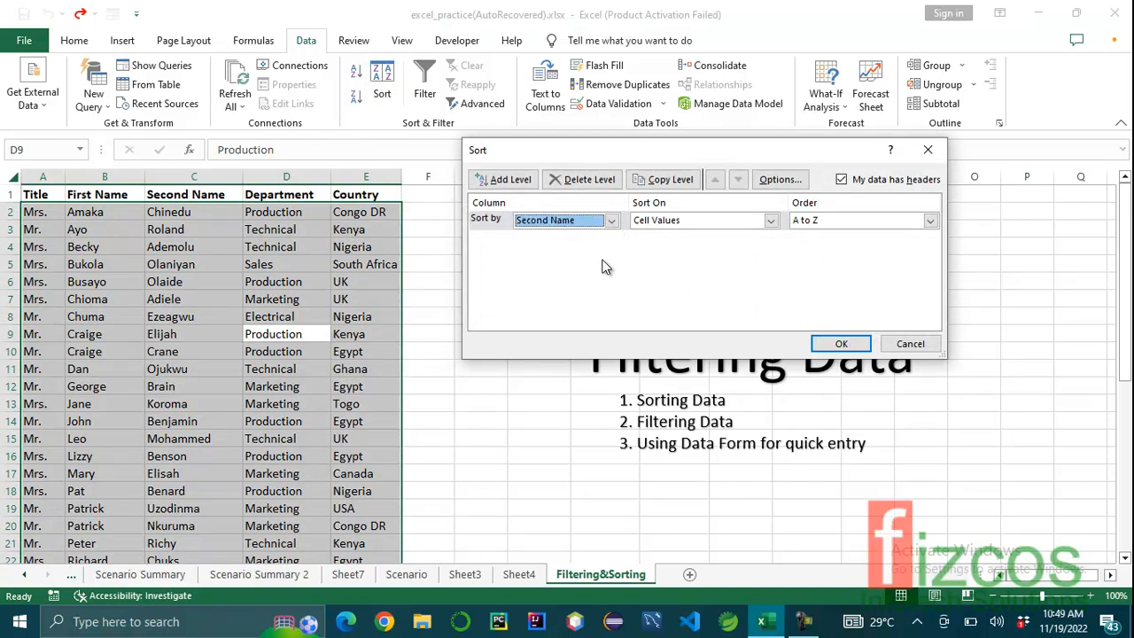
left_click(929, 221)
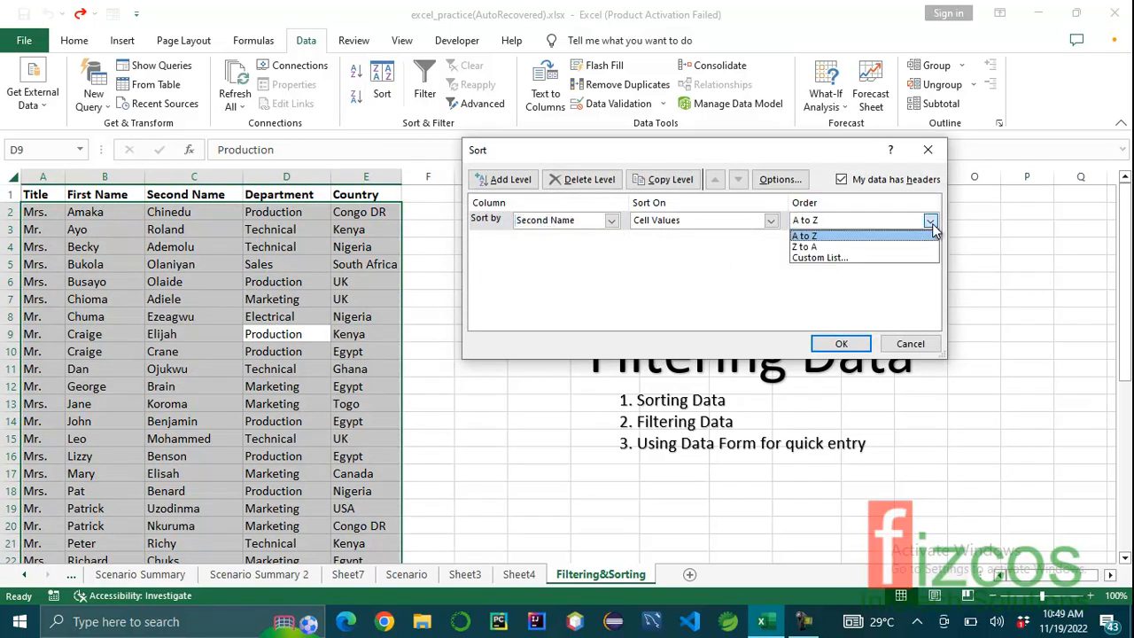
left_click(818, 248)
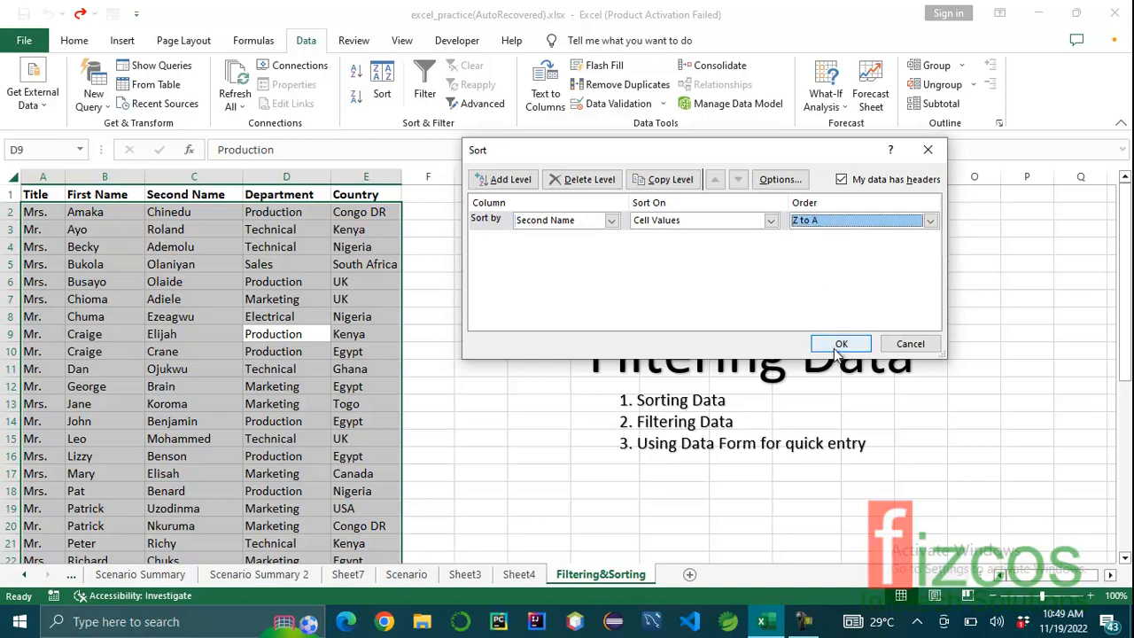
left_click(837, 344)
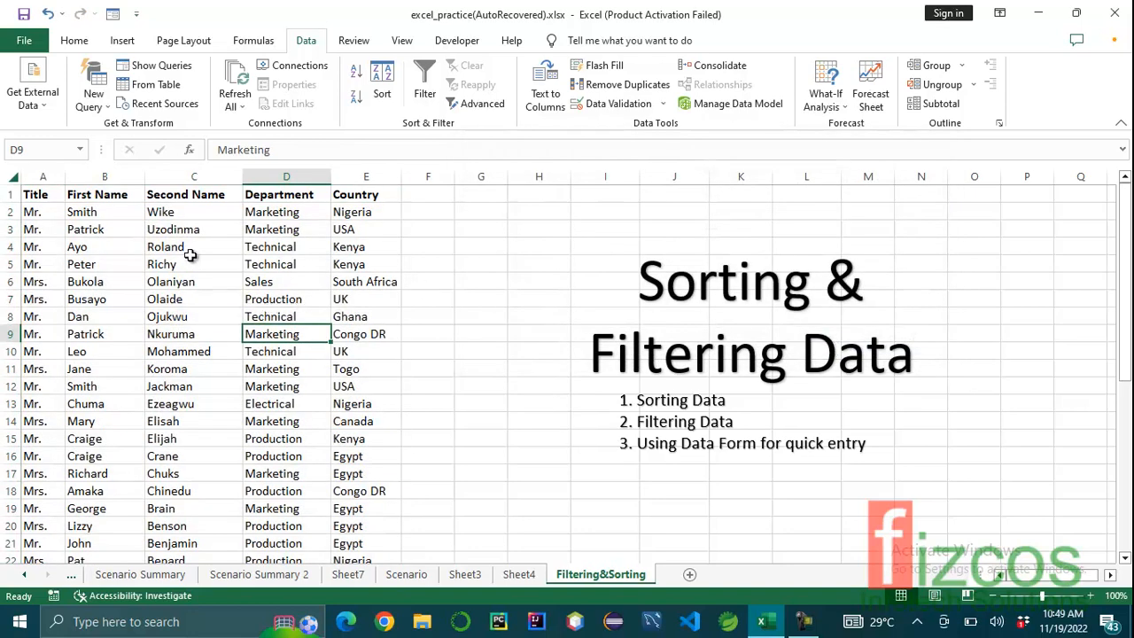
left_click(178, 178)
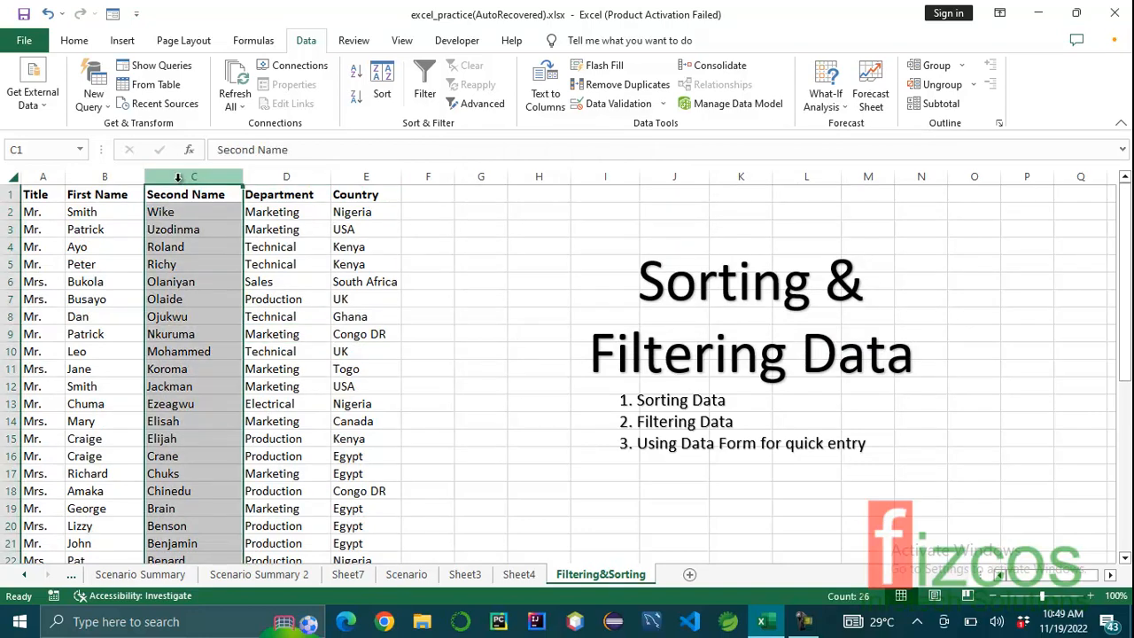
left_click(159, 214)
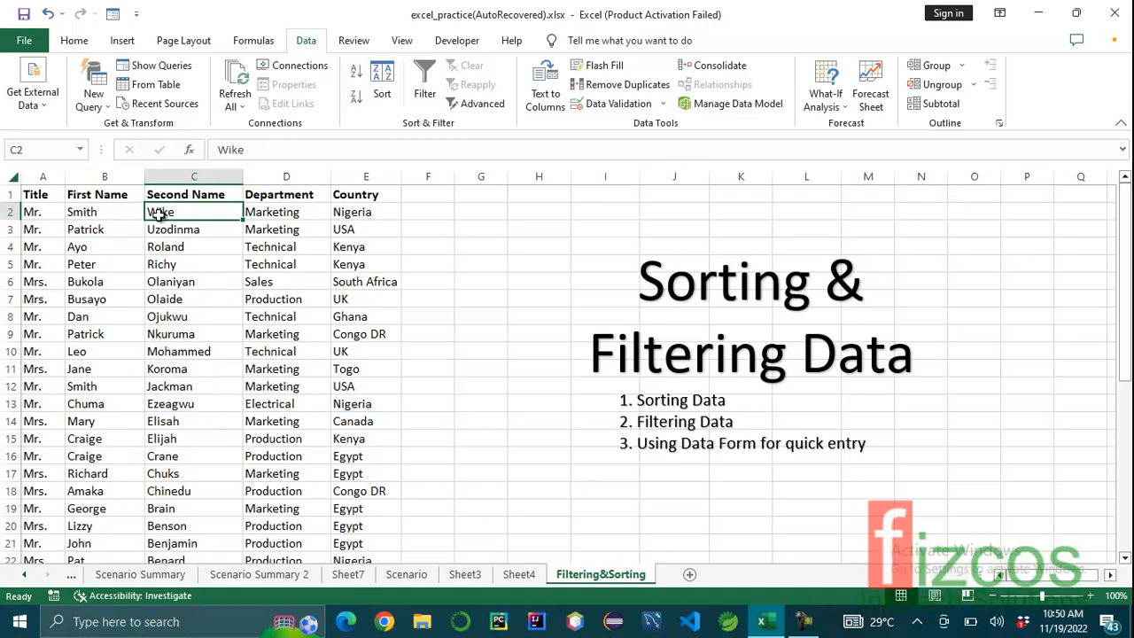
scroll(159, 301, "down", 2)
scroll(160, 312, "up", 2)
- Clear the contents of row 8 to leave a blank row inside the staff table
left_click(360, 316)
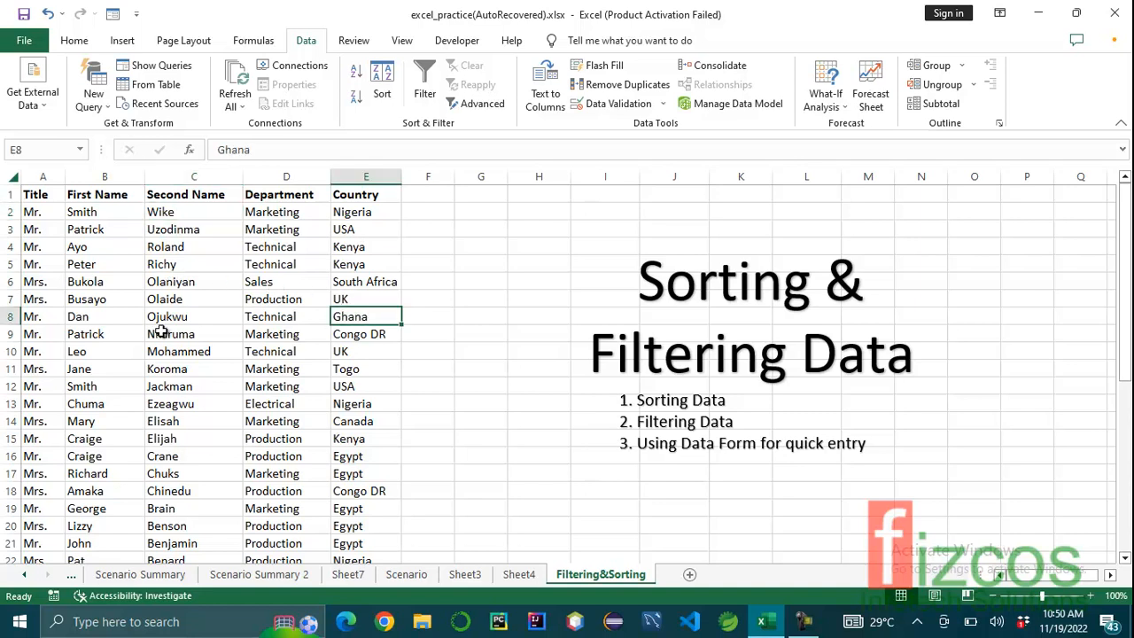
left_click(9, 317)
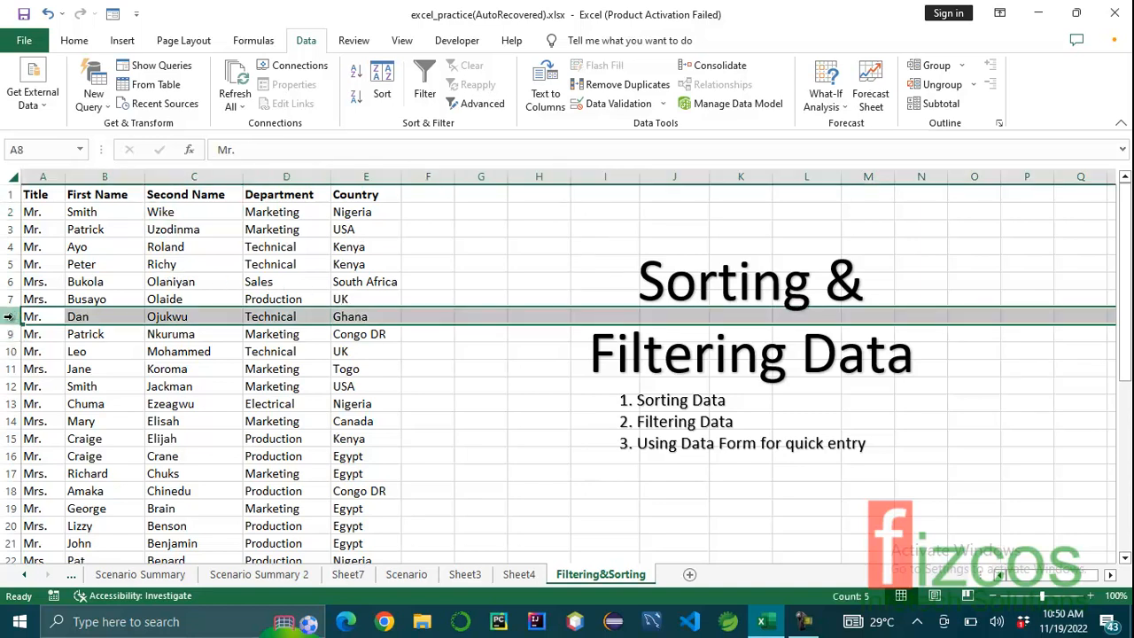
key("Delete")
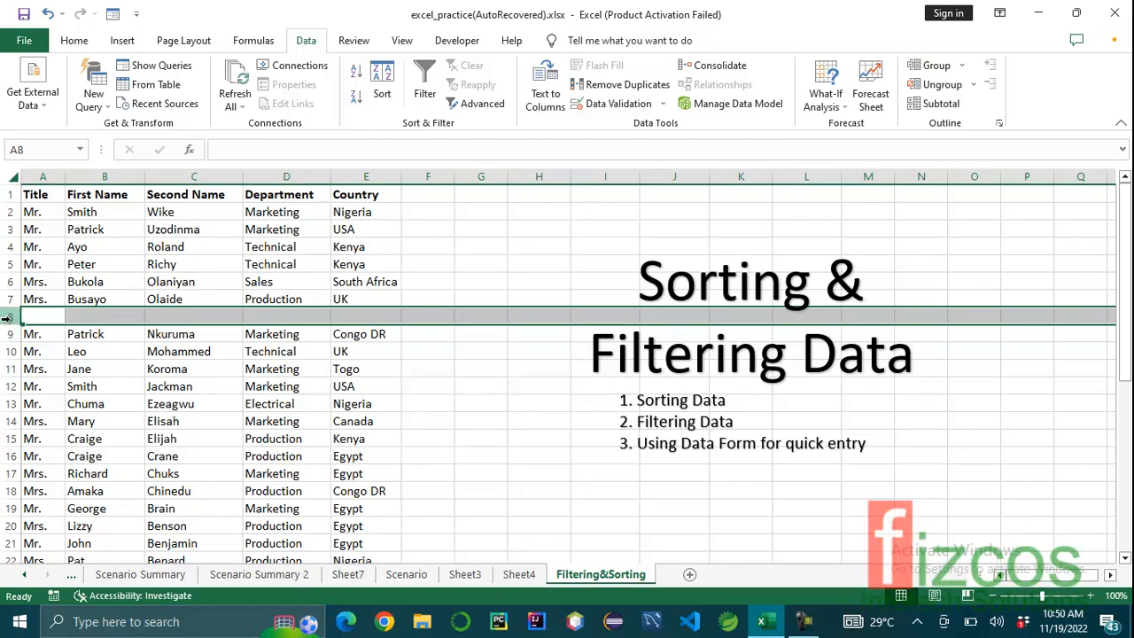
left_click(404, 459)
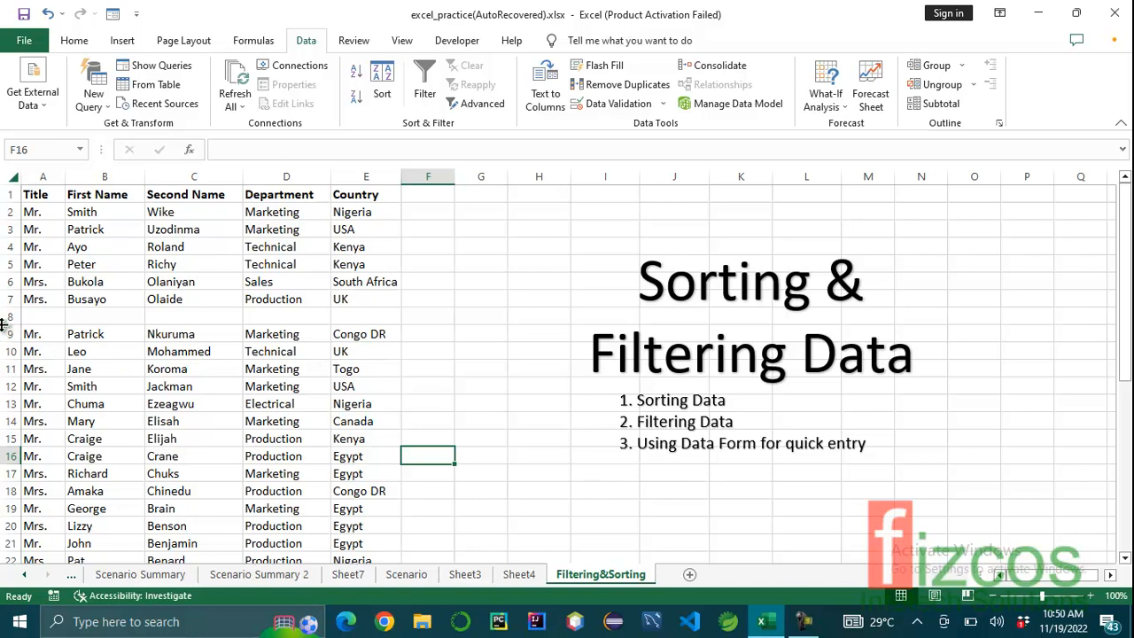
left_click(59, 317)
left_click_drag(59, 316, 177, 317)
left_click(183, 383)
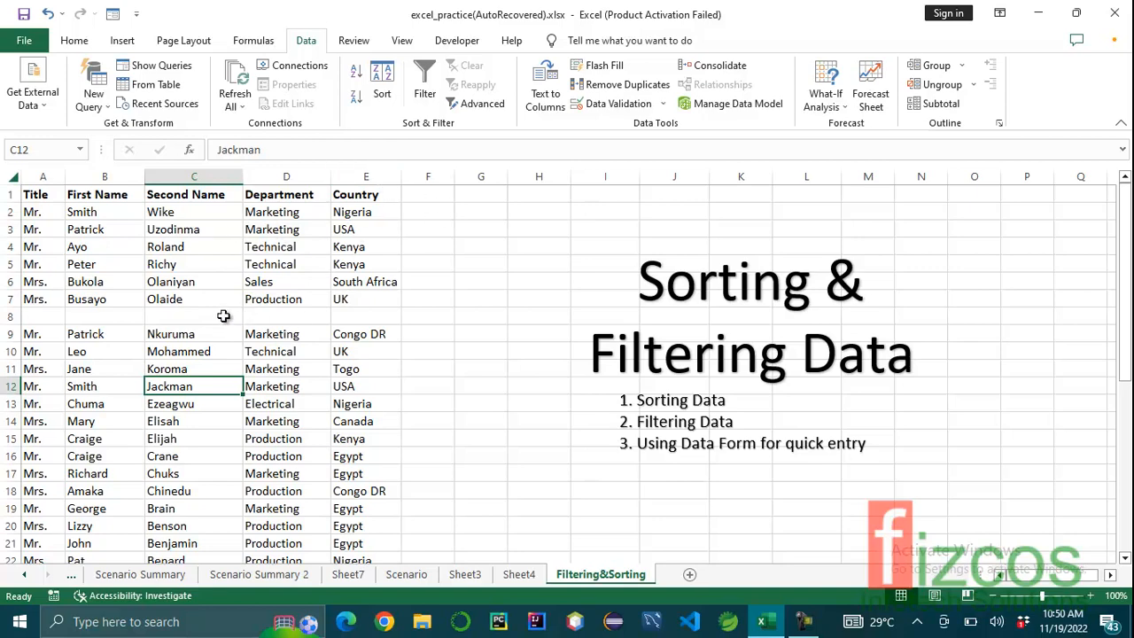
- Try the Sort command from cell C5 above the blank row, cancel it, and undo the clearing of row 8
left_click(207, 266)
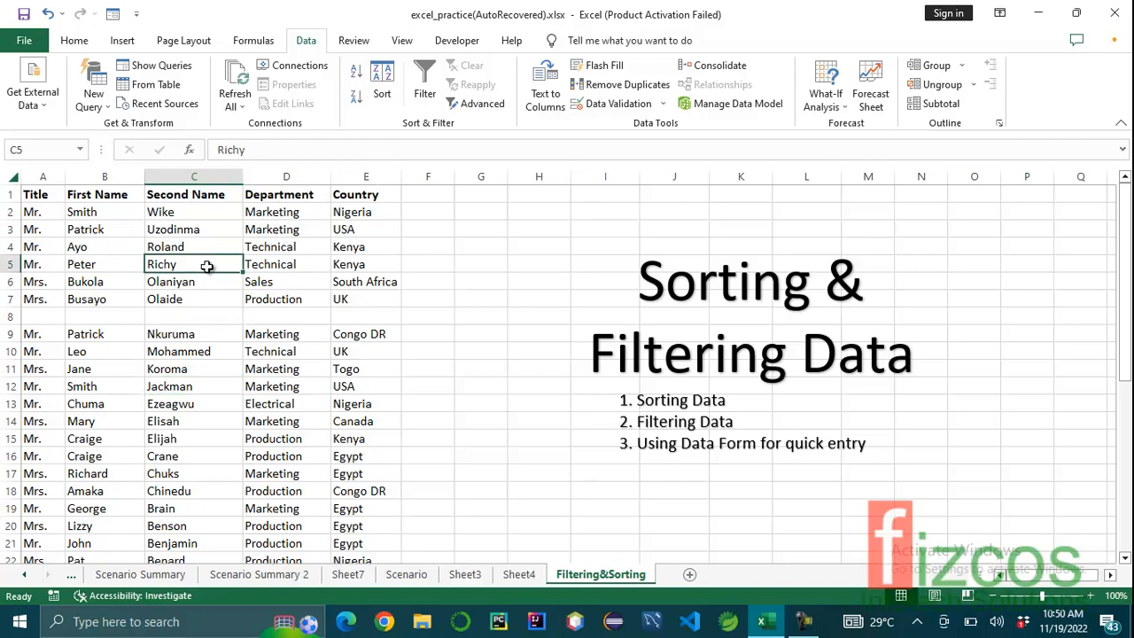
left_click(382, 89)
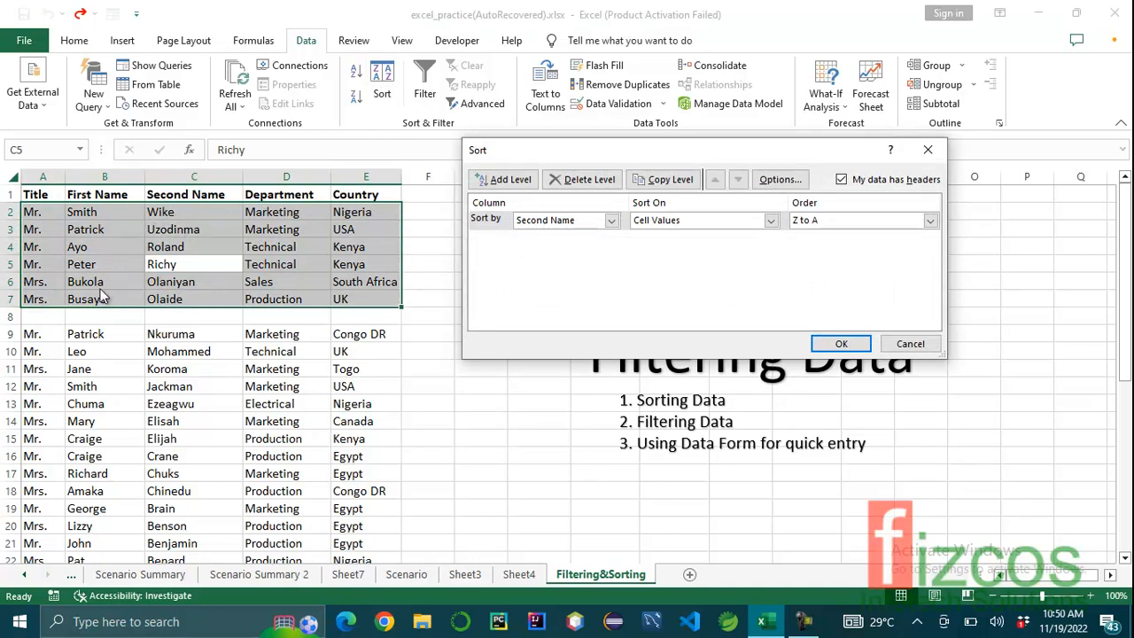
left_click(921, 347)
key("ctrl+z")
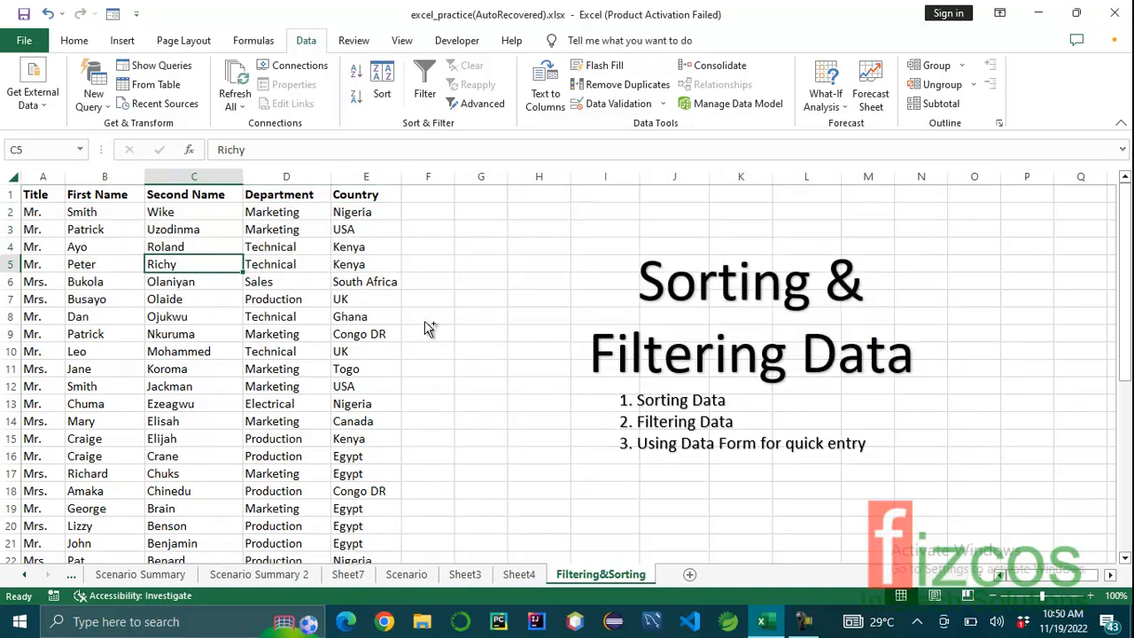
left_click(394, 350)
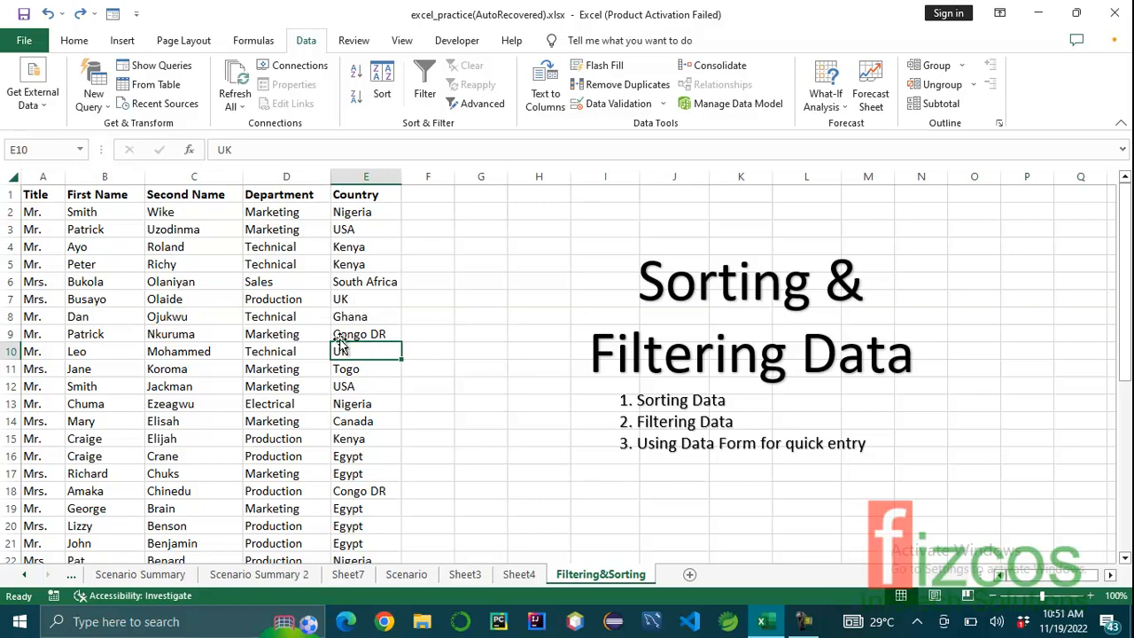
scroll(233, 301, "down", 3)
scroll(223, 327, "up", 4)
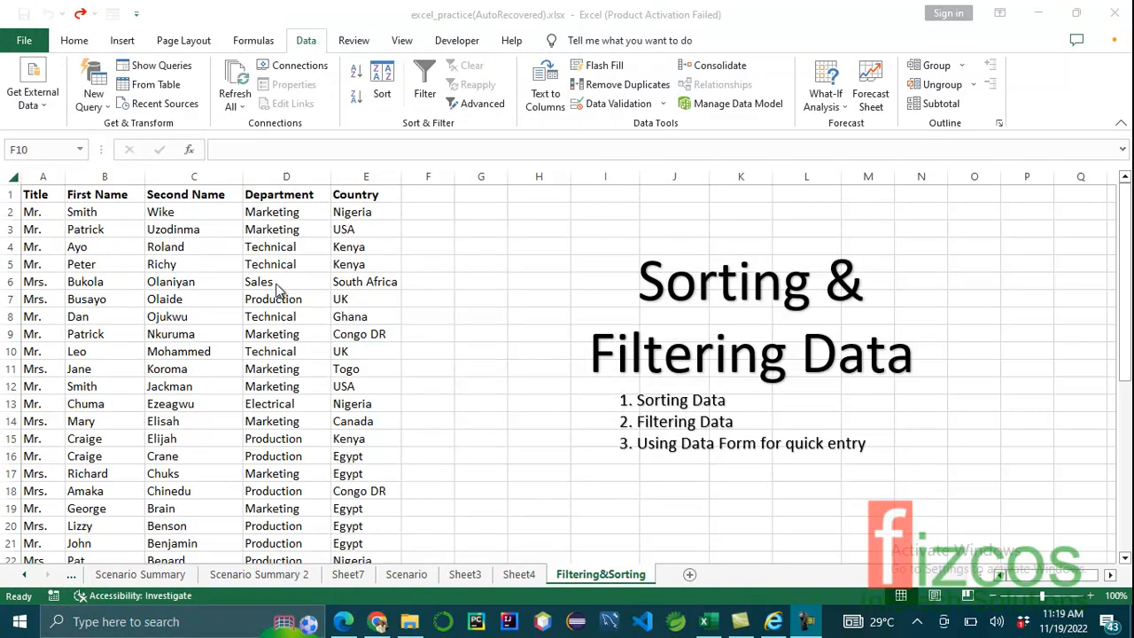
scroll(276, 321, "down", 1)
scroll(293, 332, "down", 3)
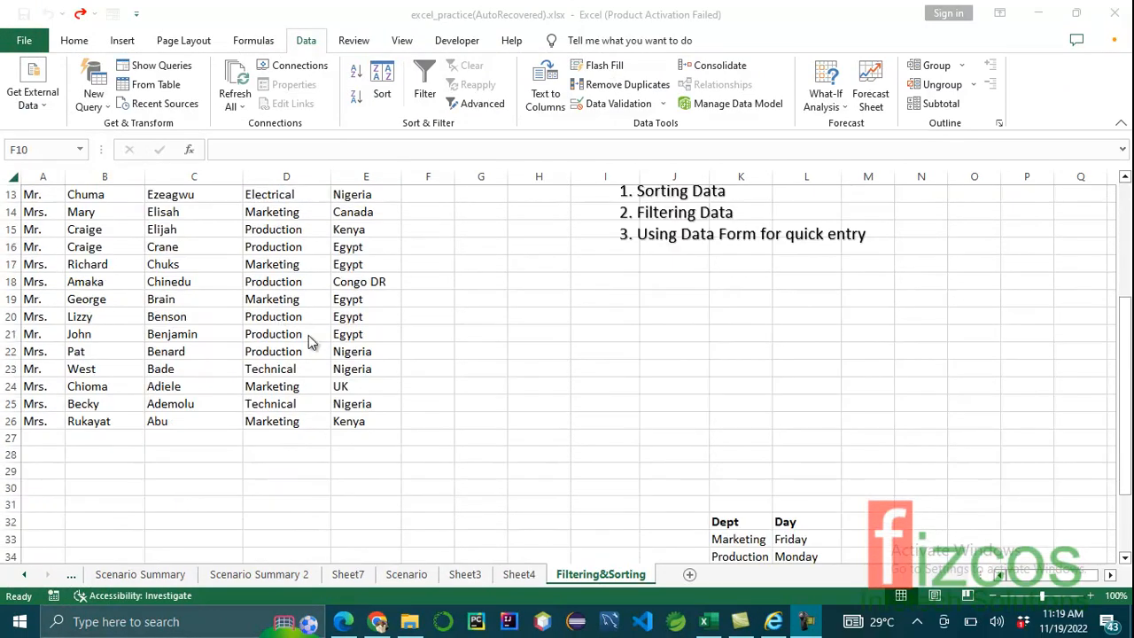
scroll(310, 344, "up", 4)
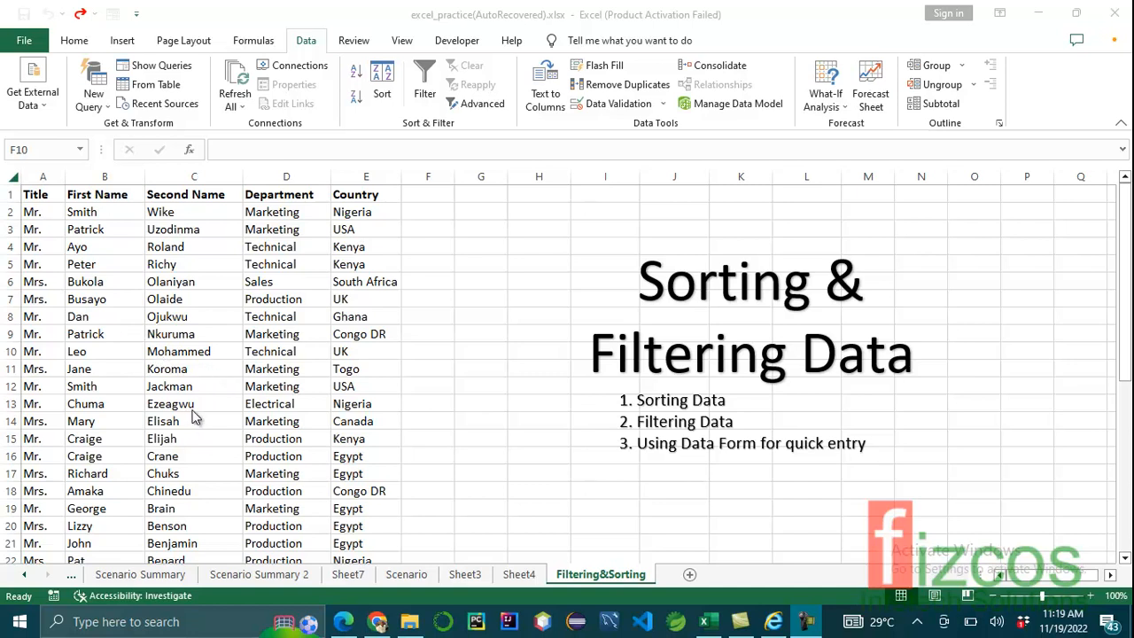
- Turn on filtering for the staff table's header row from a cell inside the data
left_click(226, 340)
left_click(209, 335)
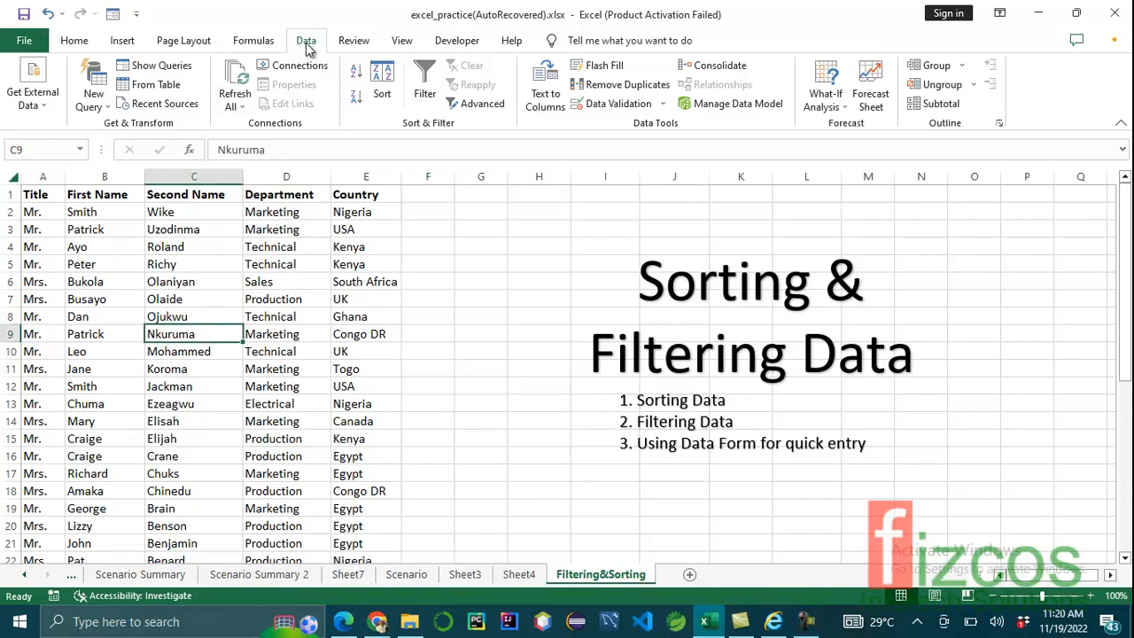
left_click(423, 92)
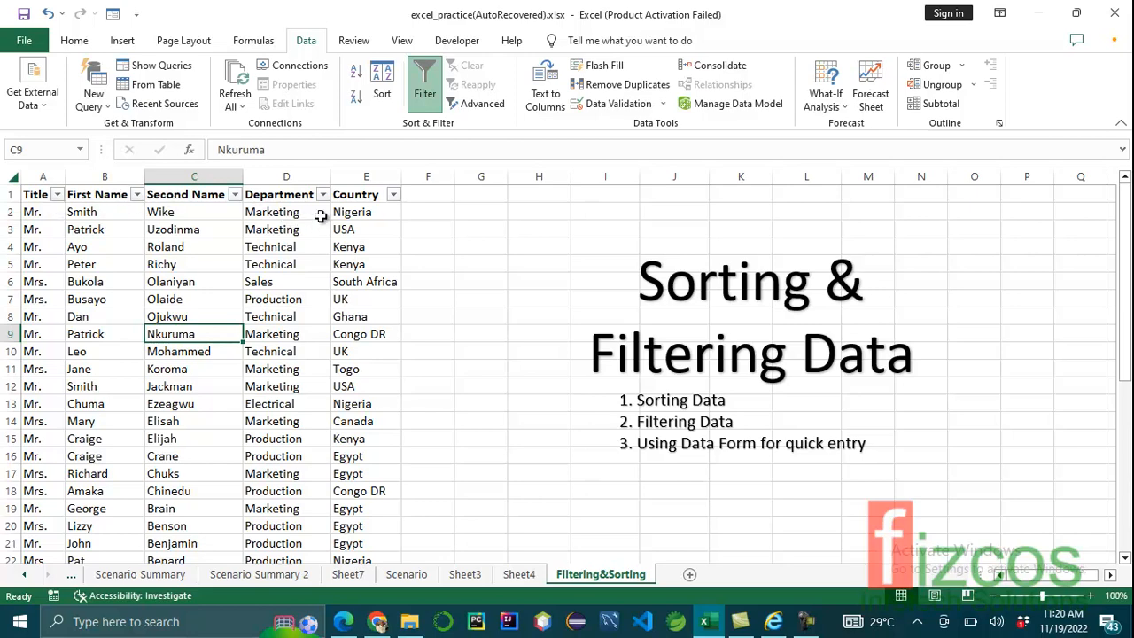
left_click(11, 194)
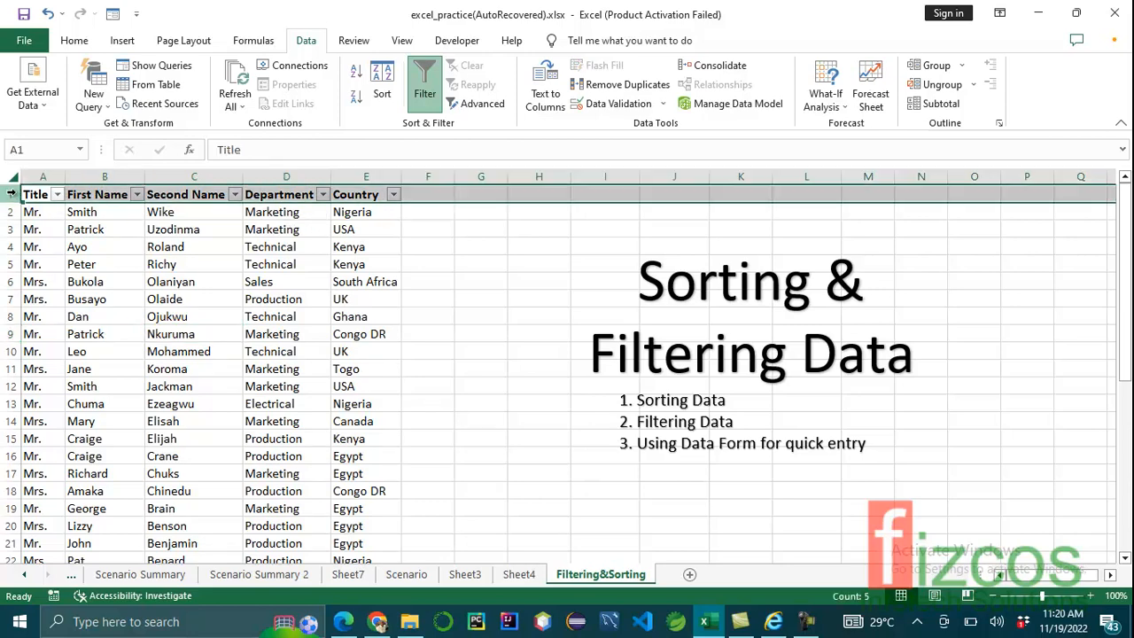
left_click(173, 246)
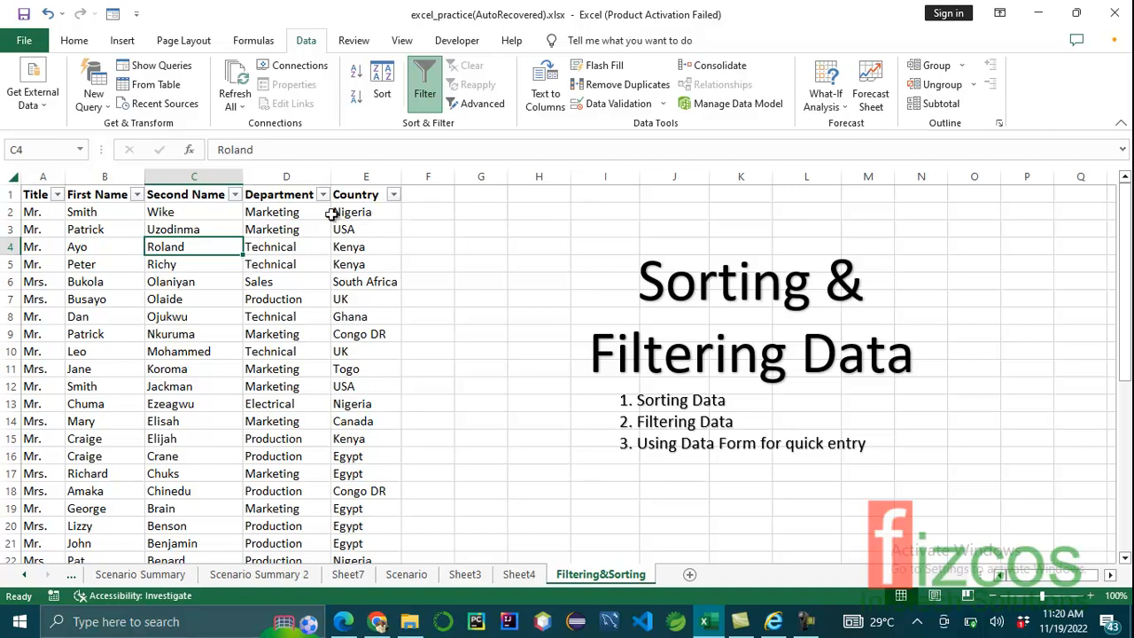
- Filter the Country column to show only Egypt, and remove filtering from the table after viewing the matching records
left_click(395, 195)
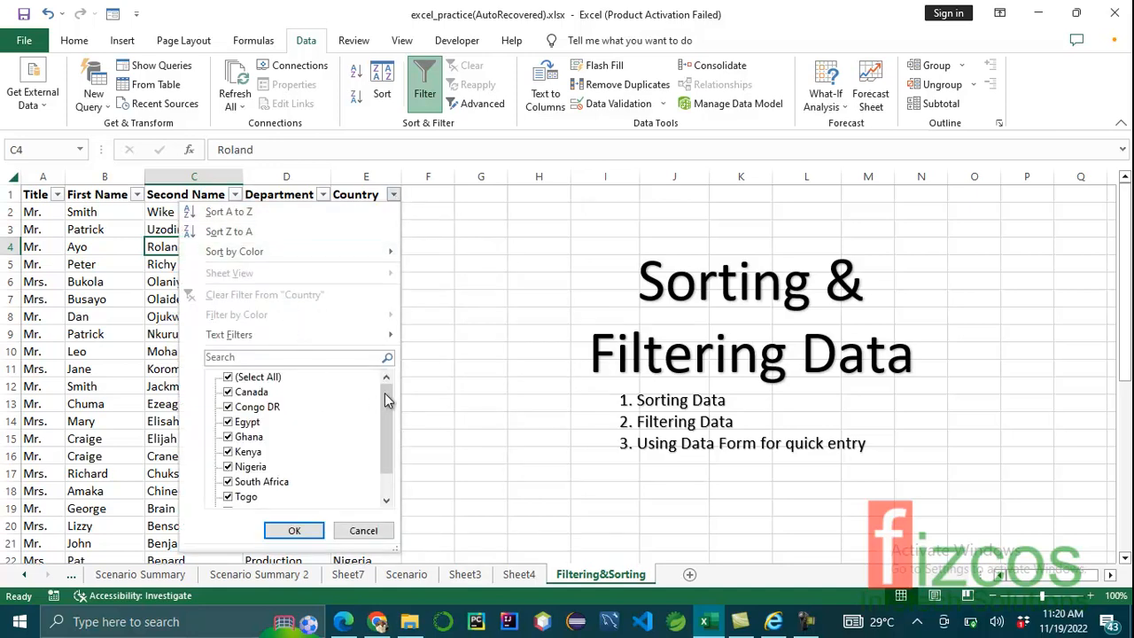
mouse_move(386, 394)
left_mouse_down()
mouse_move(383, 446)
mouse_move(382, 405)
left_mouse_up()
left_click(228, 378)
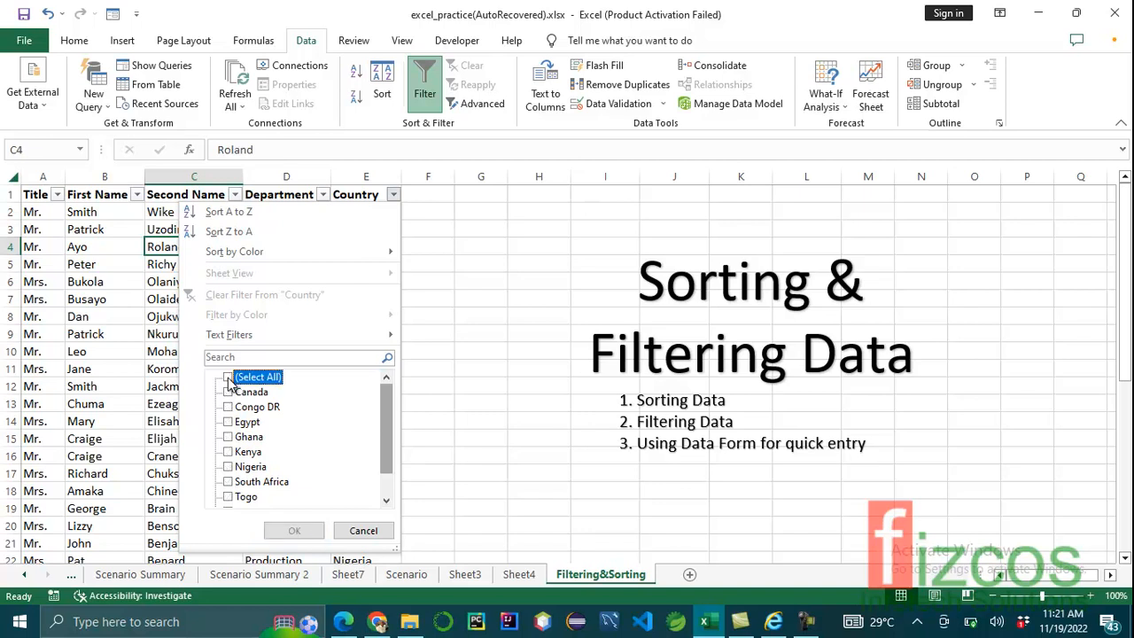
left_click(228, 378)
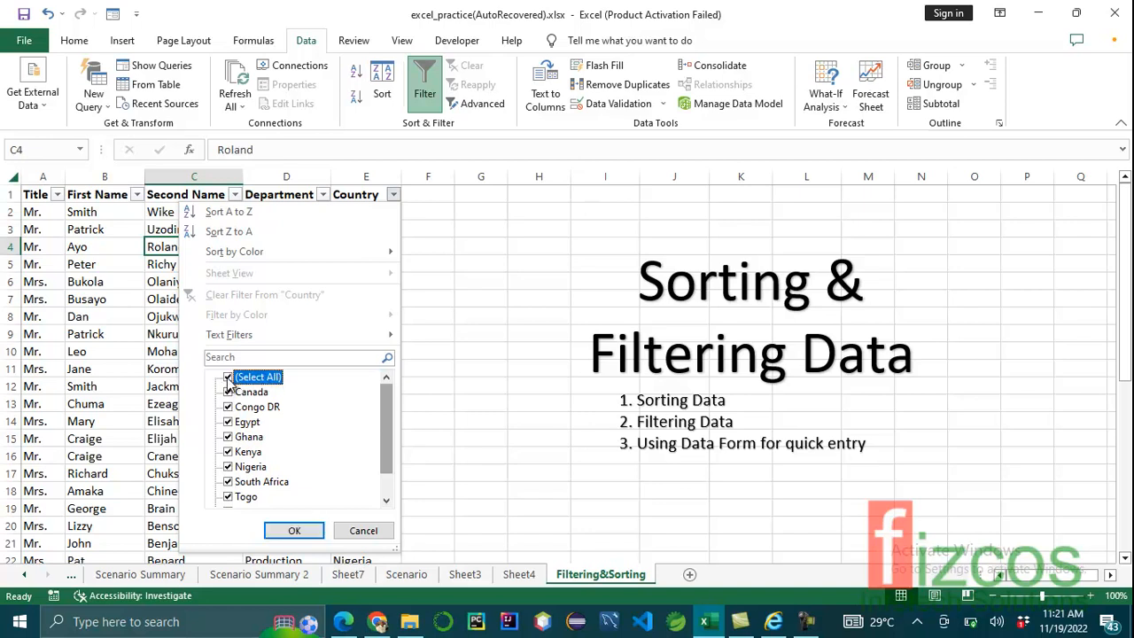
left_click(229, 378)
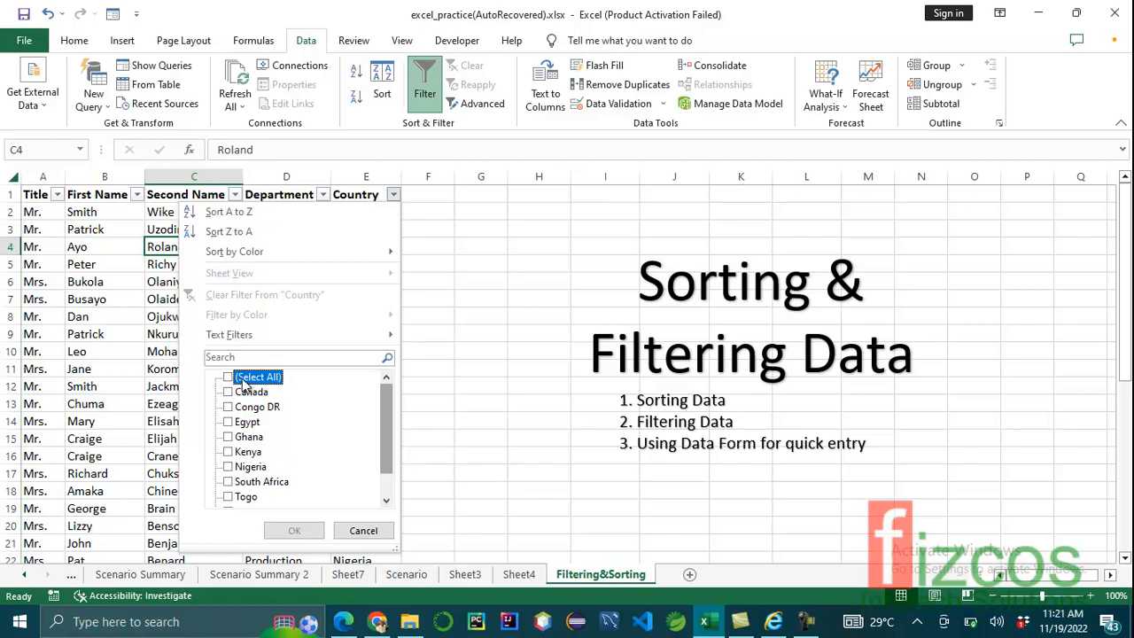
mouse_move(387, 429)
left_mouse_down()
mouse_move(390, 455)
mouse_move(393, 438)
left_mouse_up()
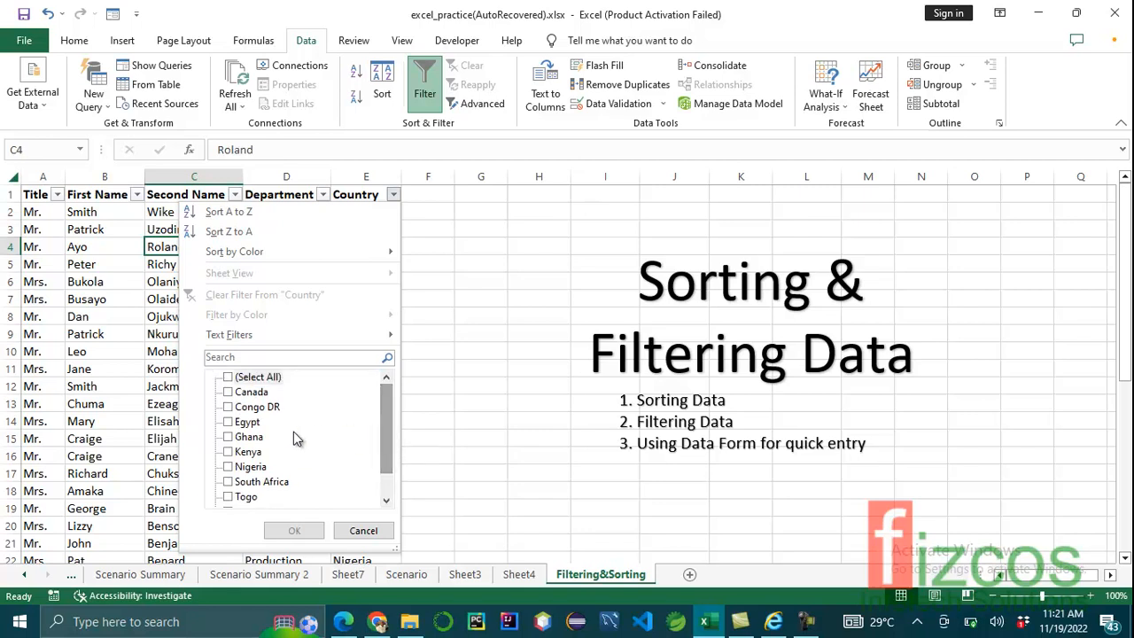
left_click(230, 424)
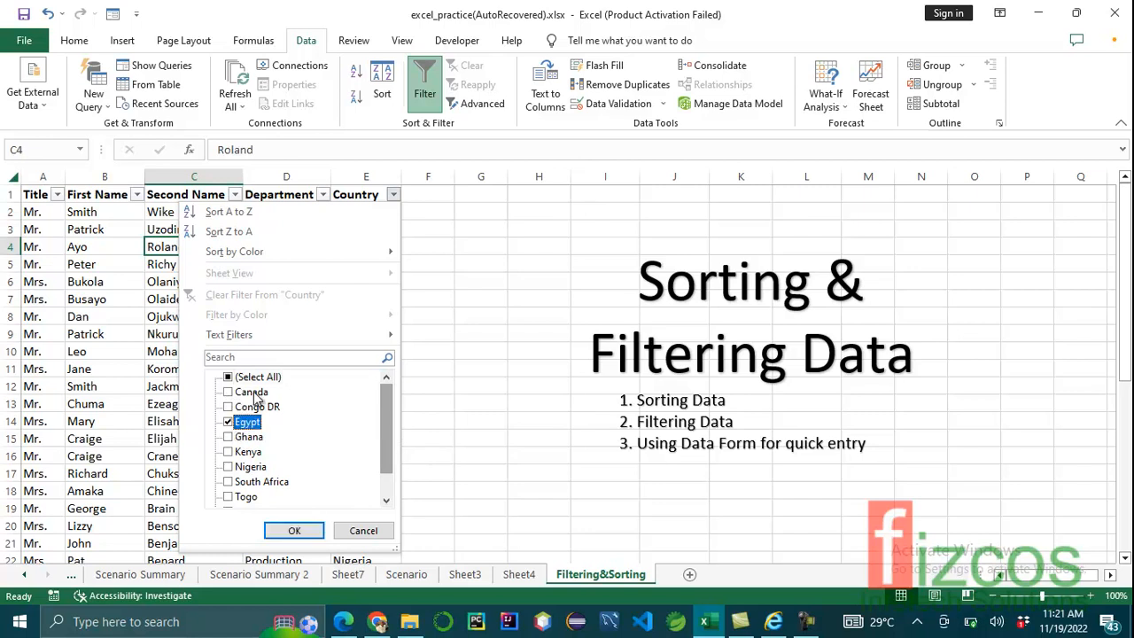
left_click(299, 531)
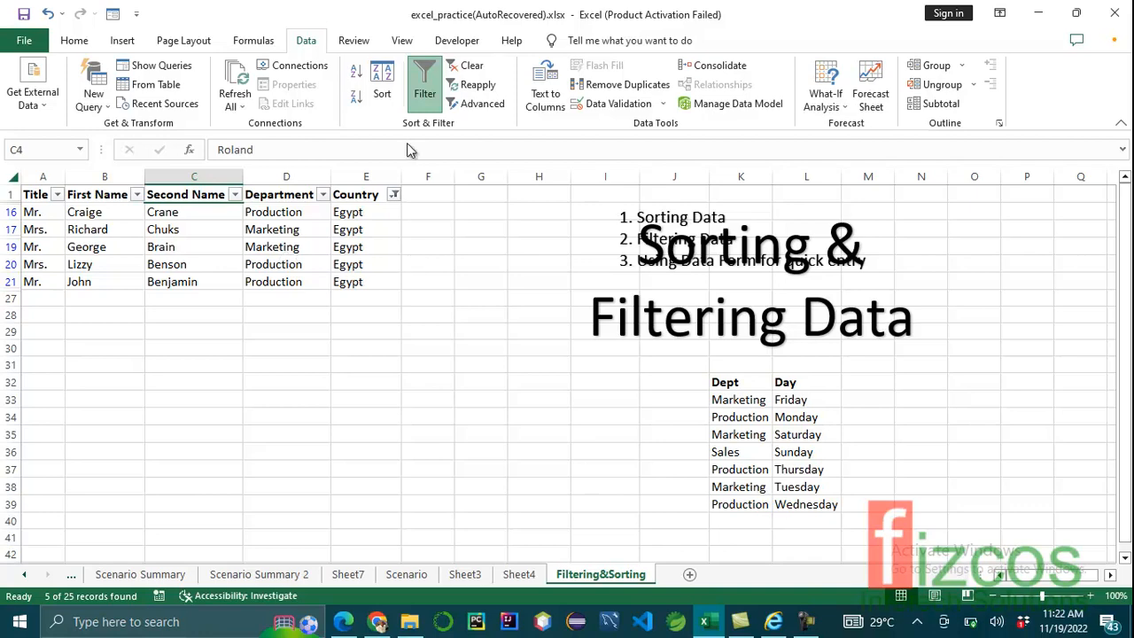
left_click(424, 93)
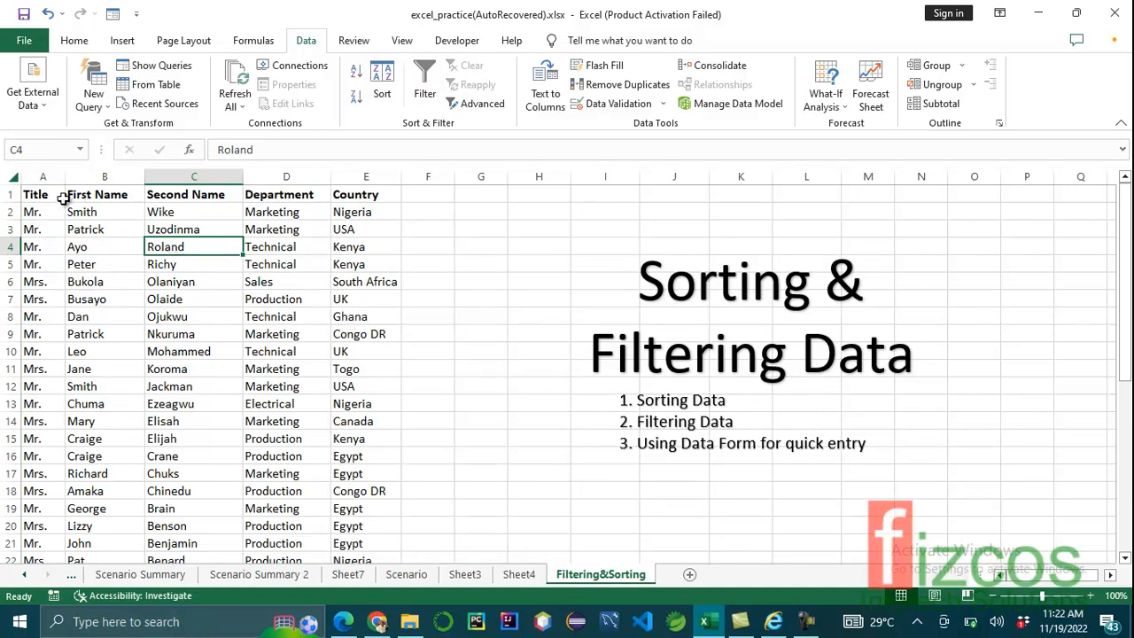
- Turn on filtering for the staff table, limit the Second Name column to two chosen surnames, and remove filtering after viewing the records
left_click(424, 80)
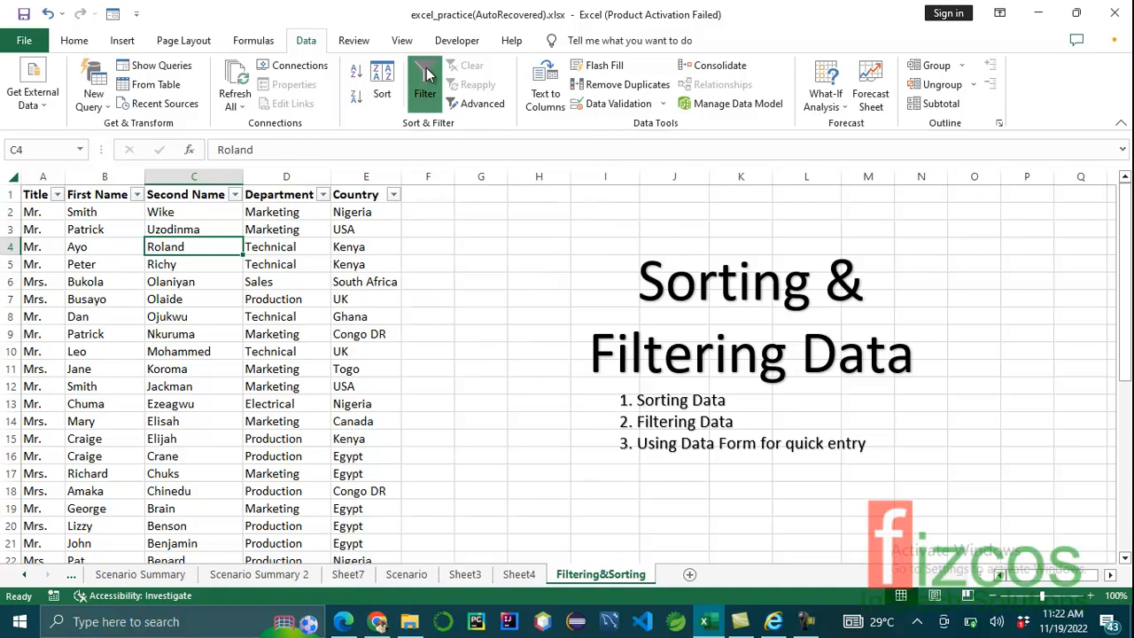
left_click(234, 194)
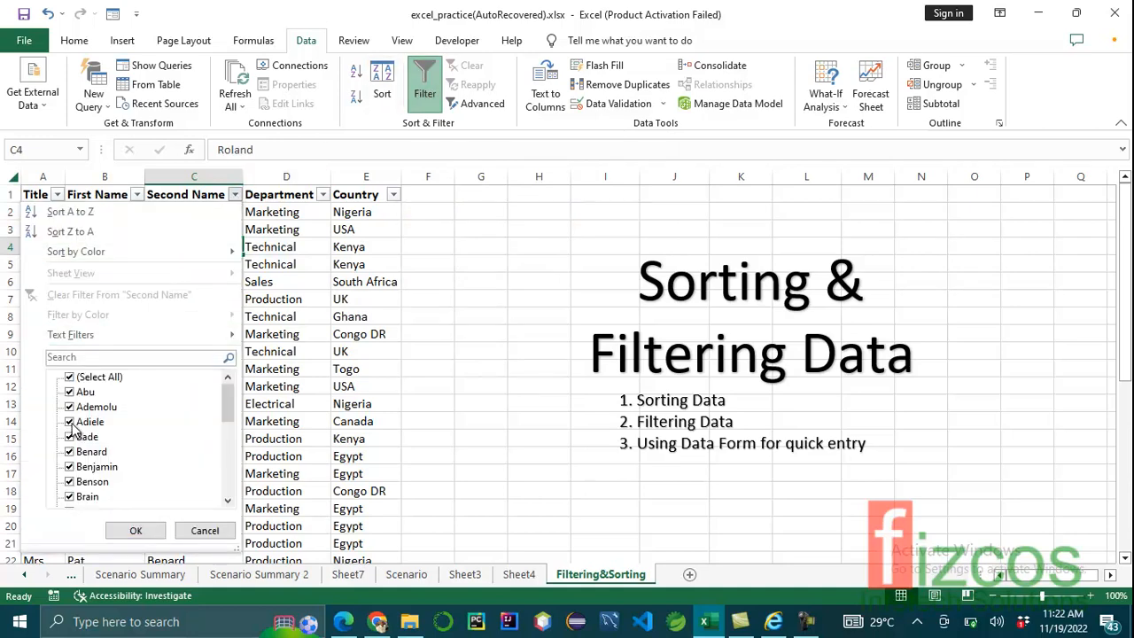
left_click(69, 378)
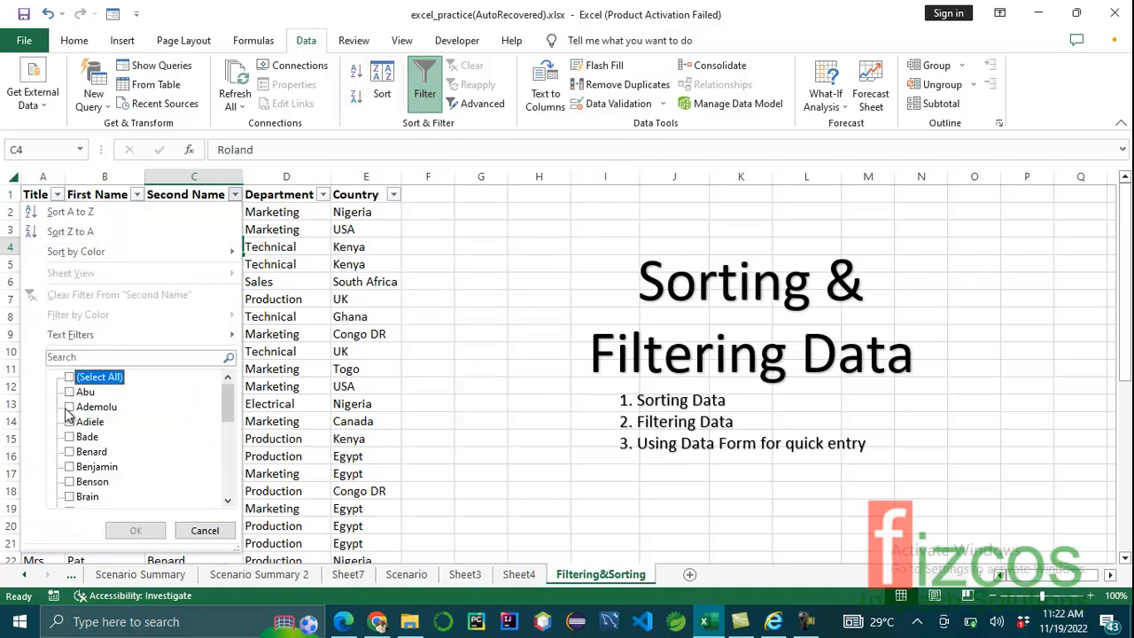
left_click(69, 422)
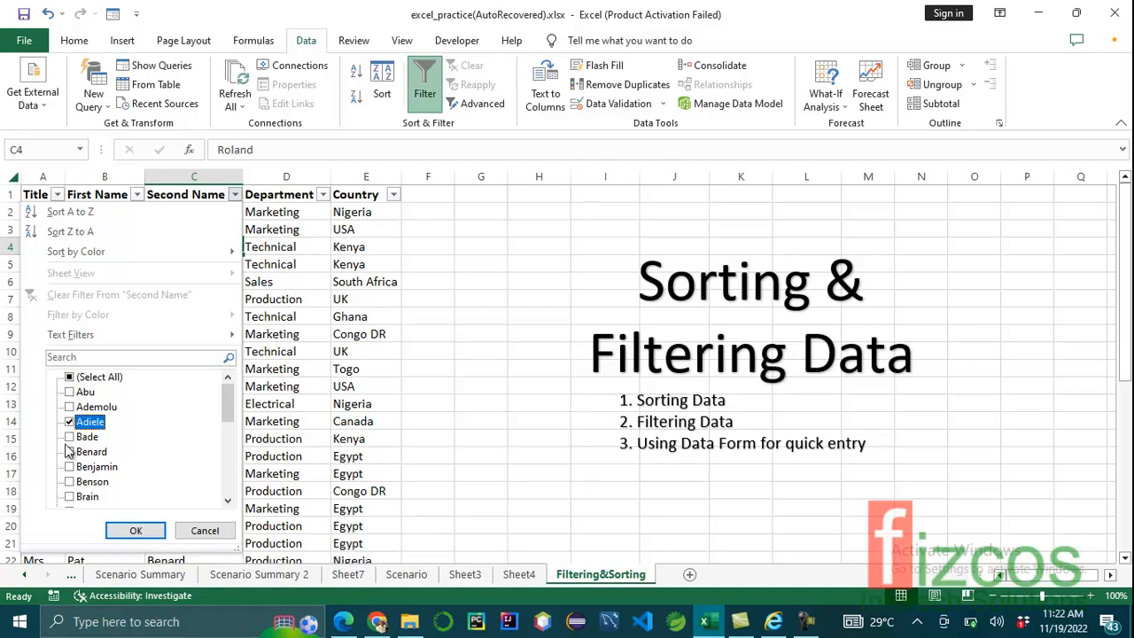
left_click(69, 467)
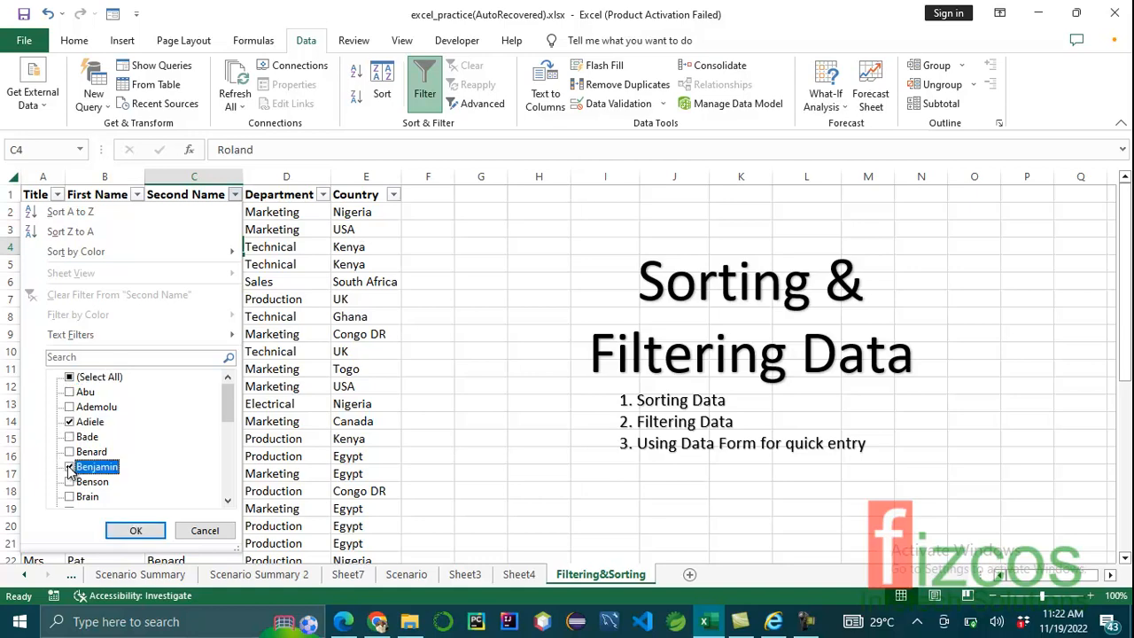
left_click(134, 532)
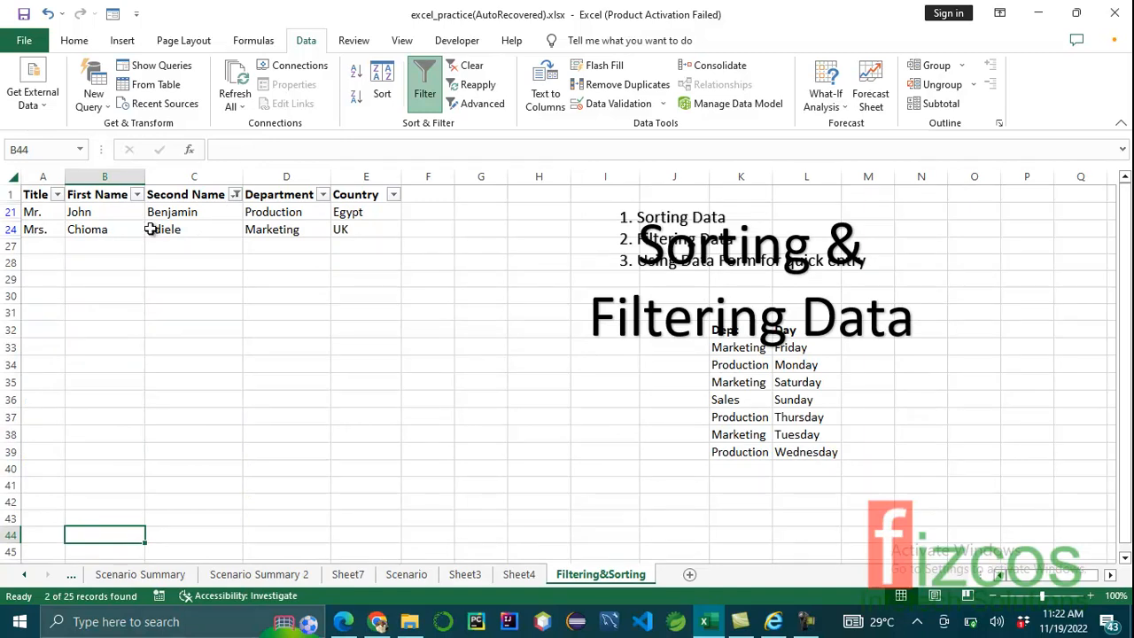
left_click(426, 96)
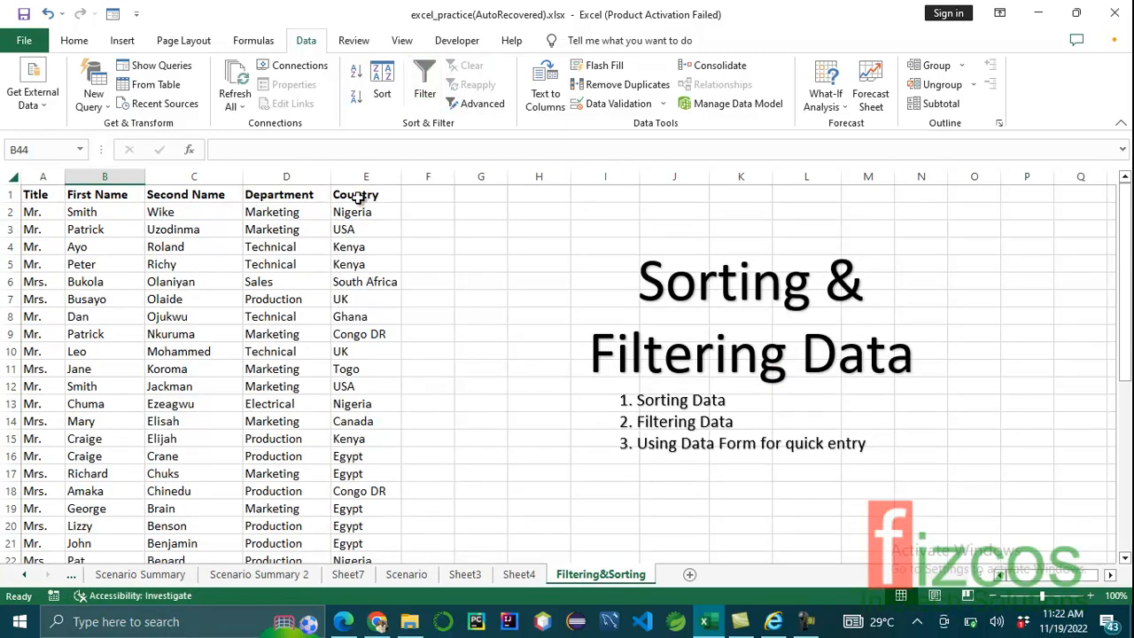
- Turn on filtering from cell C7 inside the data and filter the Department column to show only Marketing and Technical
left_click(423, 78)
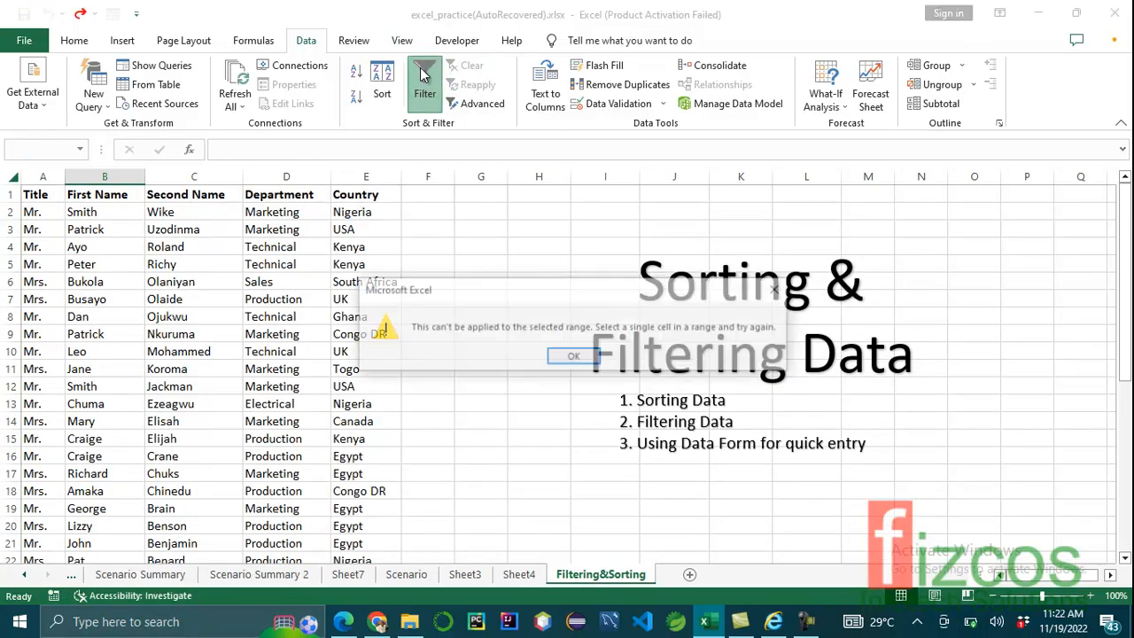
left_click(574, 358)
left_click(177, 299)
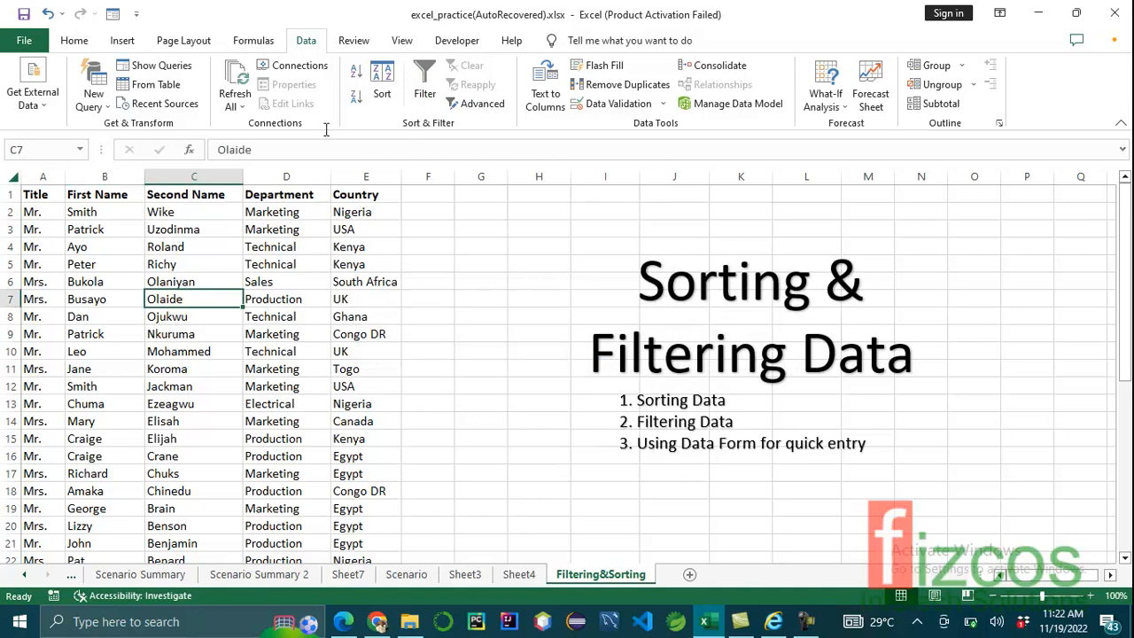
left_click(425, 80)
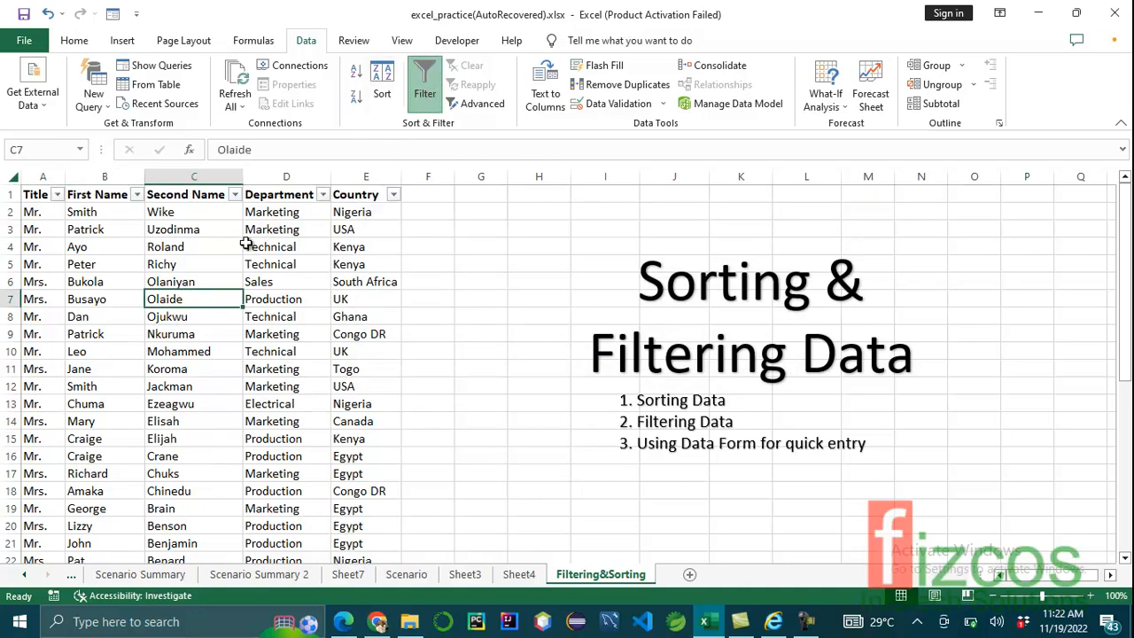
left_click(322, 195)
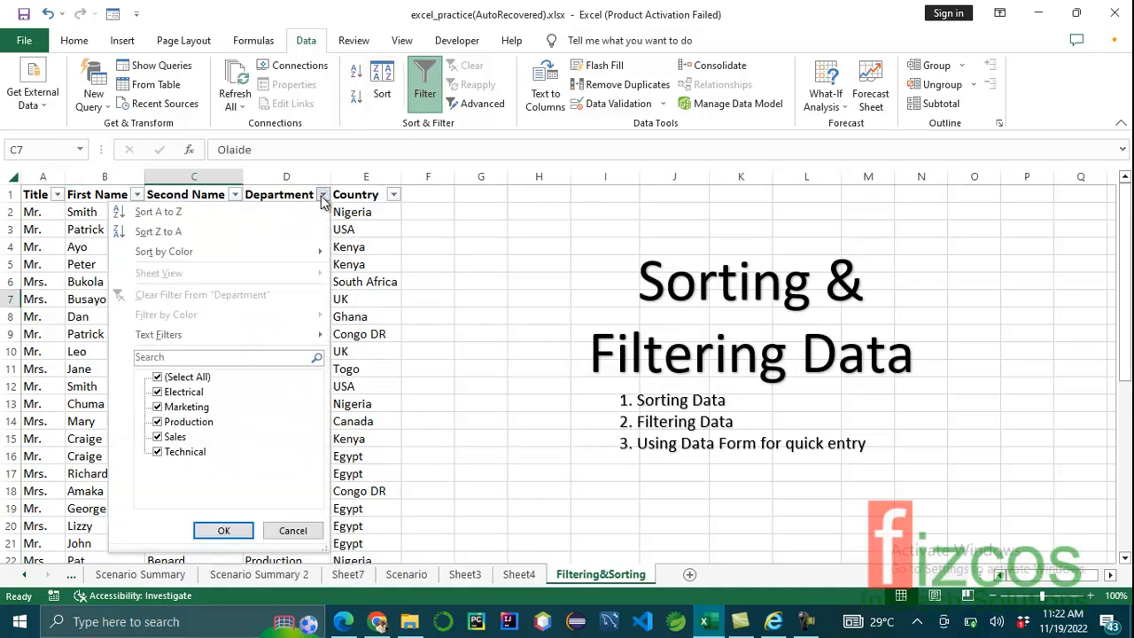
left_click(157, 392)
left_click(157, 422)
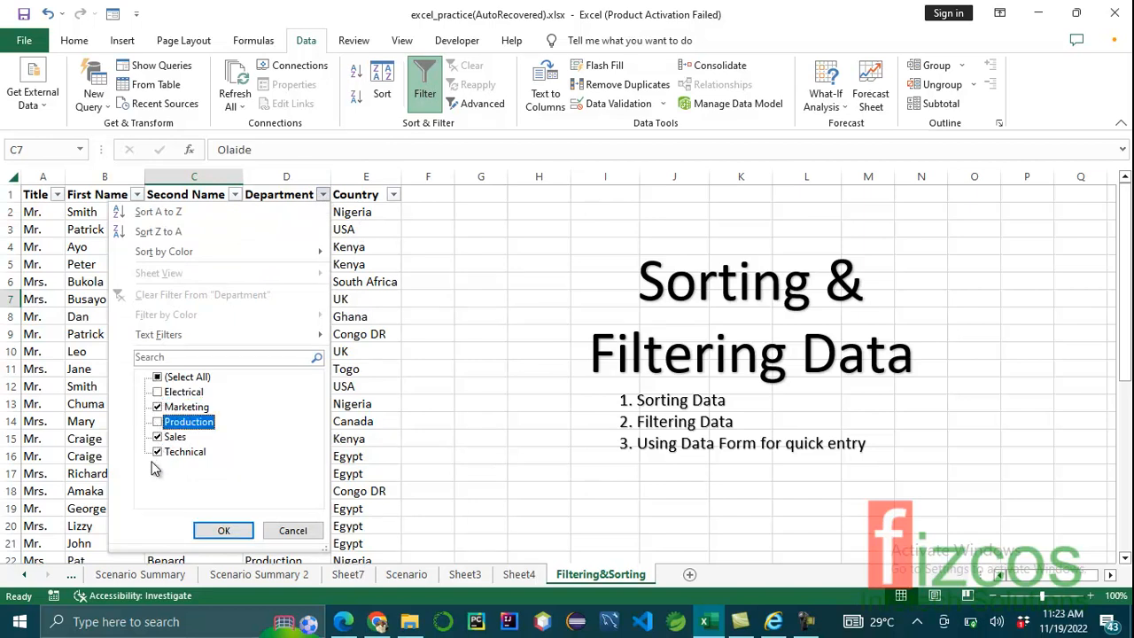
left_click(158, 437)
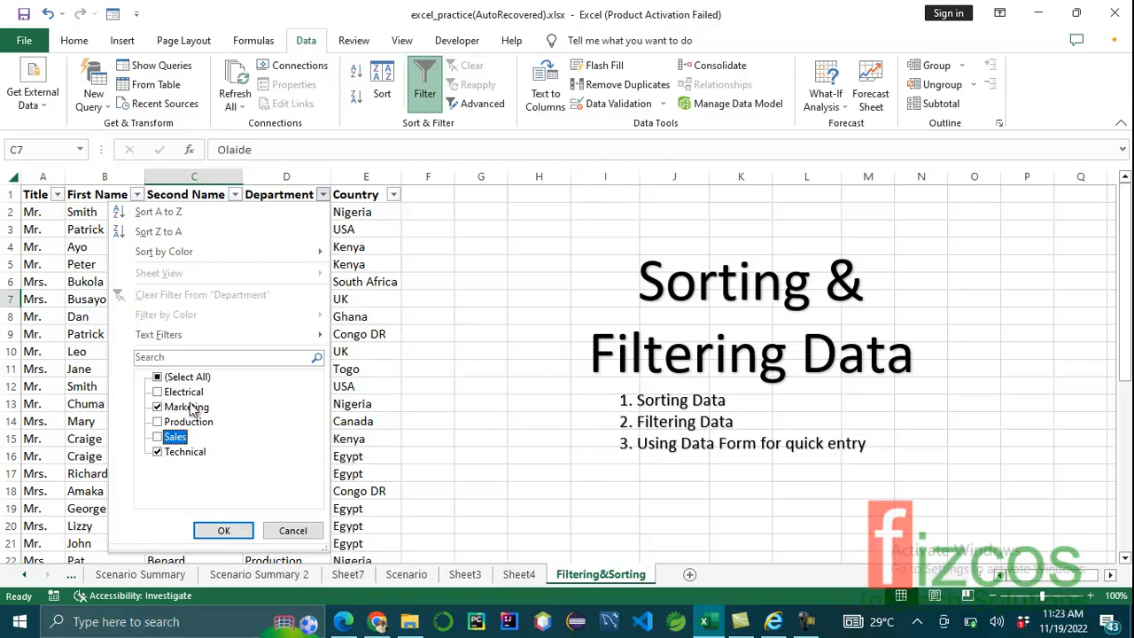
left_click(225, 531)
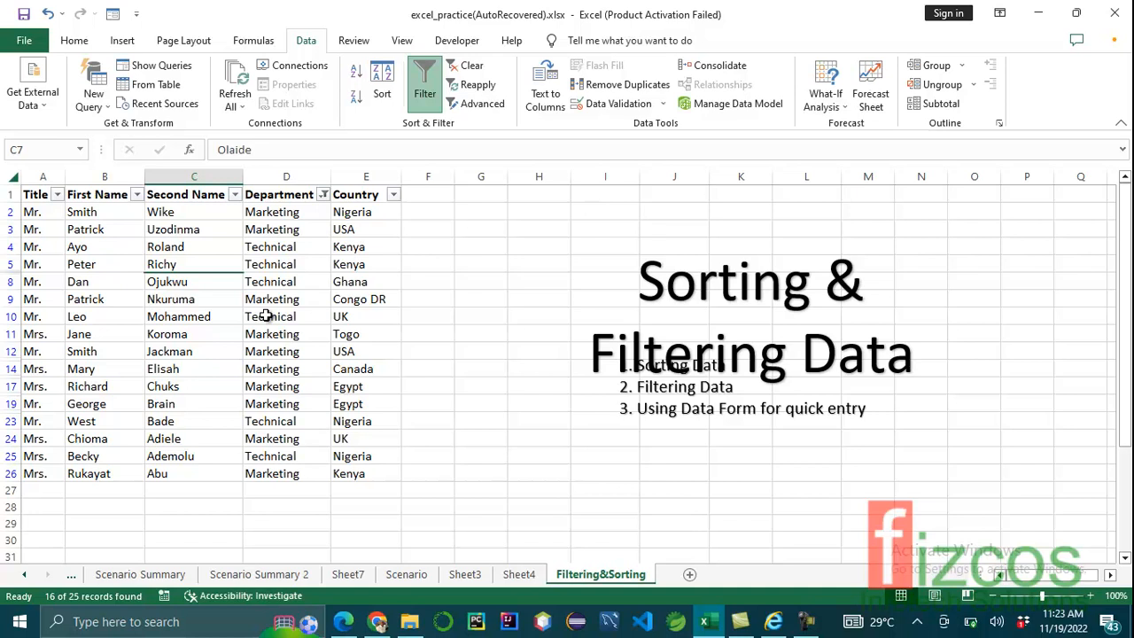
- Clear the Department filter and turn off filtering for the staff table
left_click(471, 69)
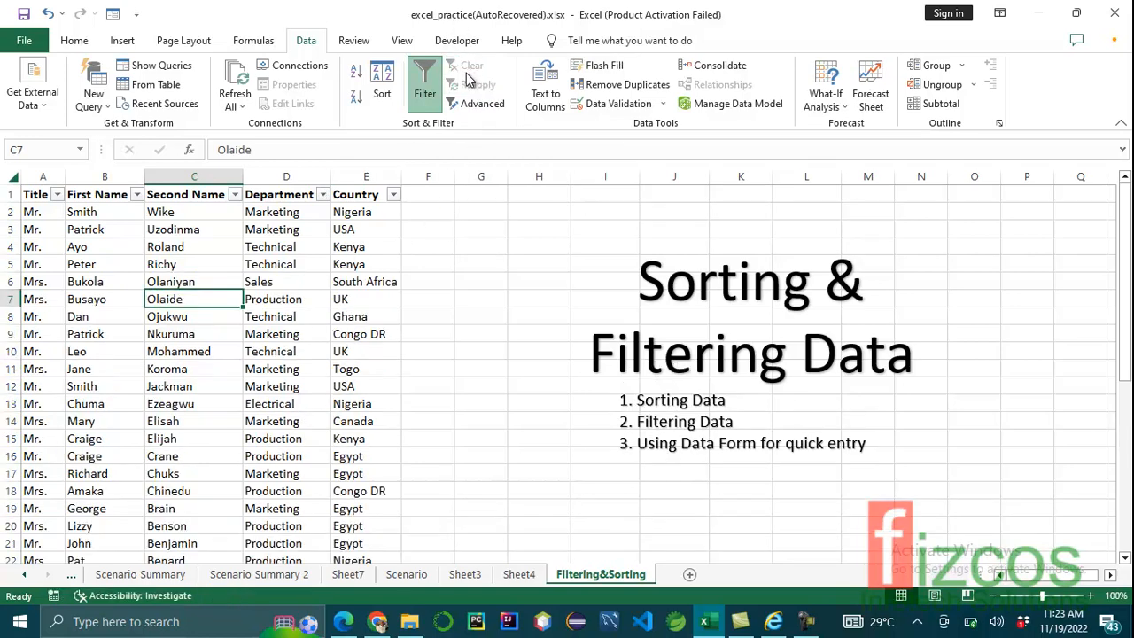
scroll(363, 373, "down", 4)
scroll(344, 282, "up", 4)
left_click(425, 89)
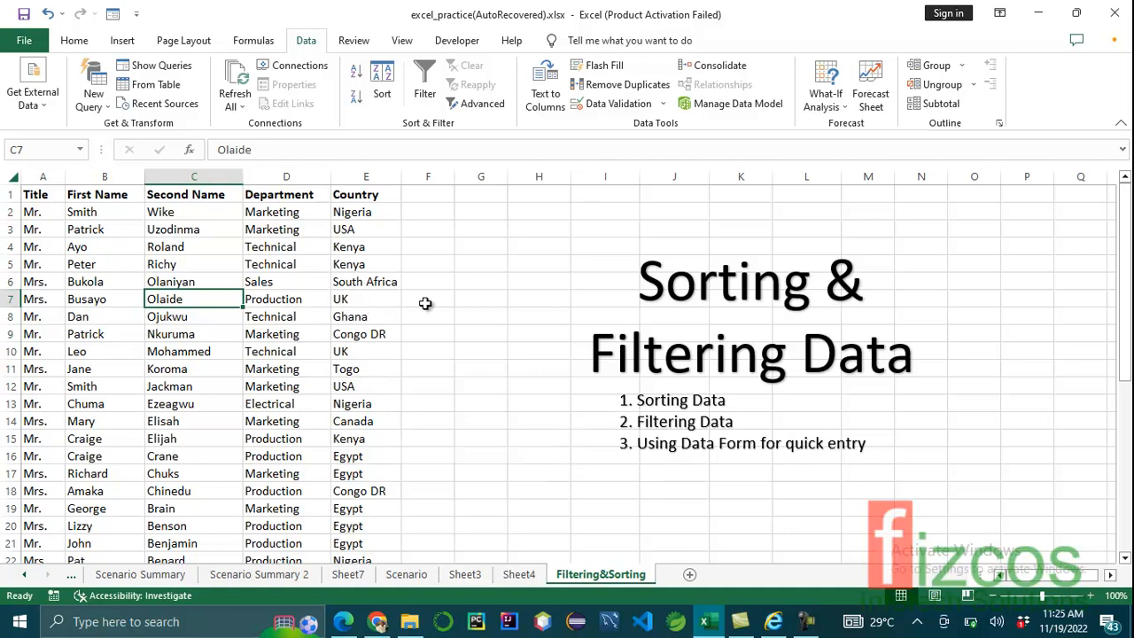
scroll(200, 292, "down", 5)
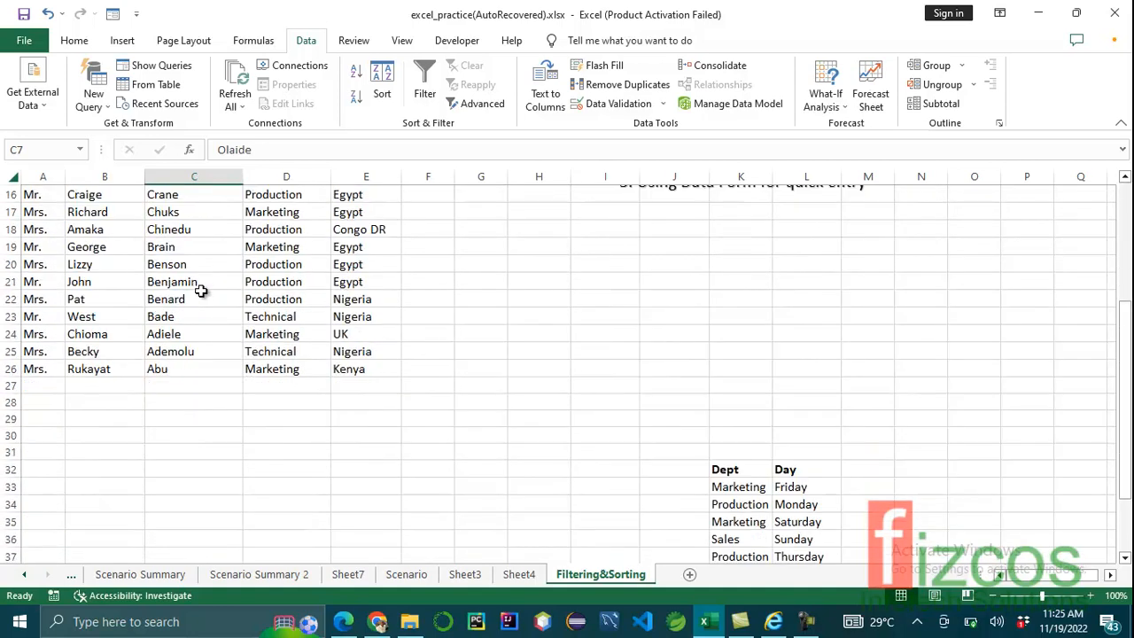
scroll(201, 295, "up", 5)
scroll(201, 294, "down", 3)
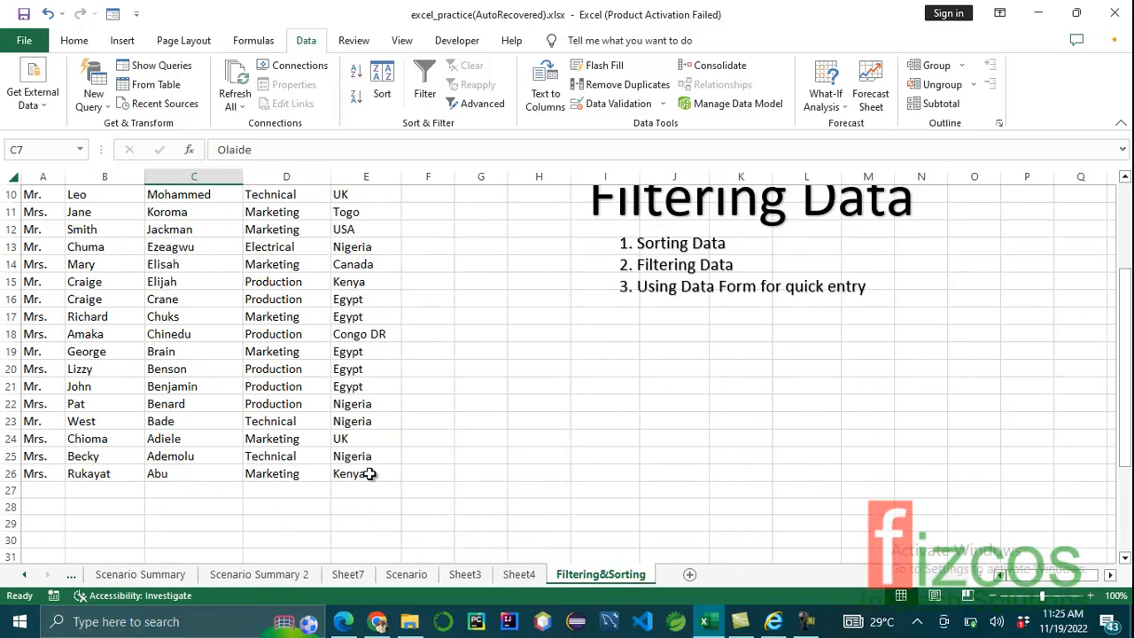
scroll(260, 418, "up", 3)
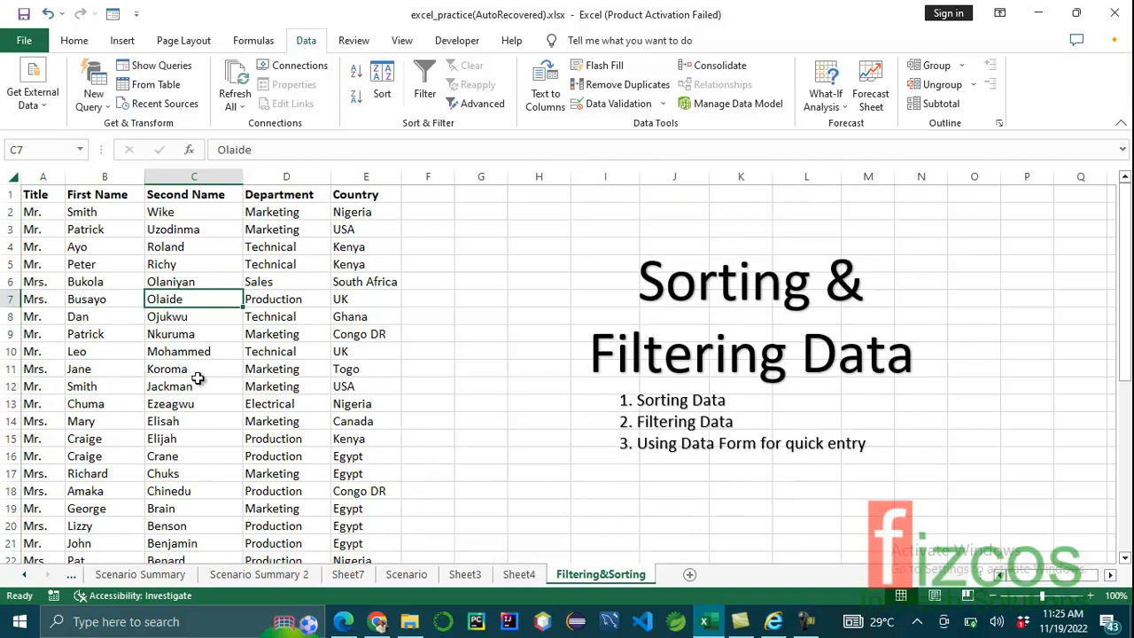
- Add a record in row 27 with the title Mr., the person's first and second names, department Sales and country Angola
scroll(229, 394, "down", 5)
left_click(46, 384)
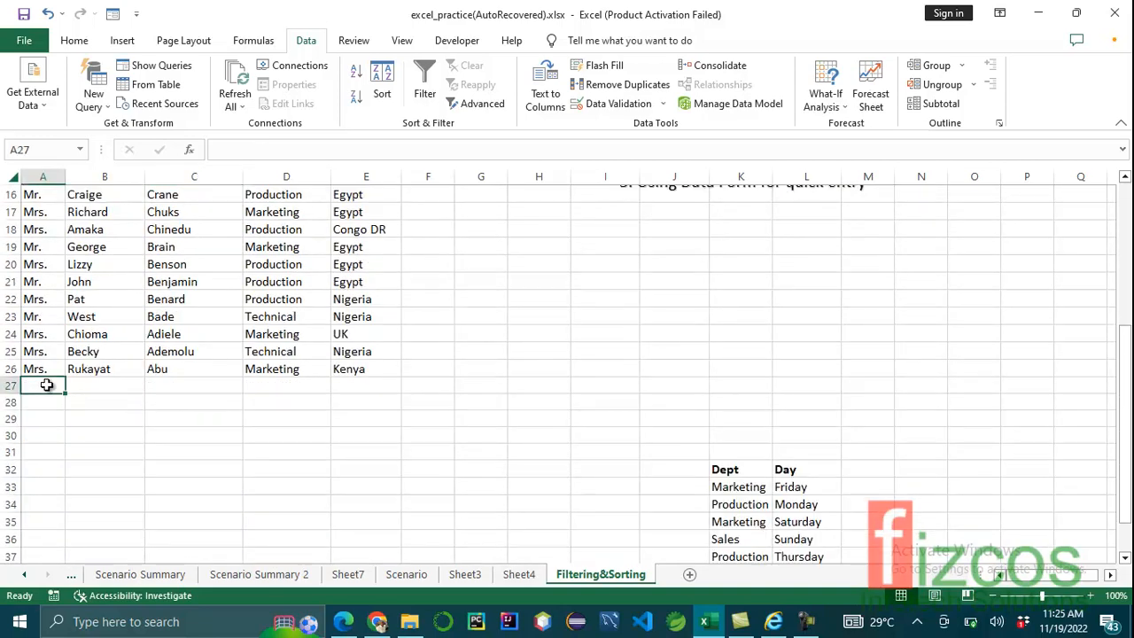
type("Mr.")
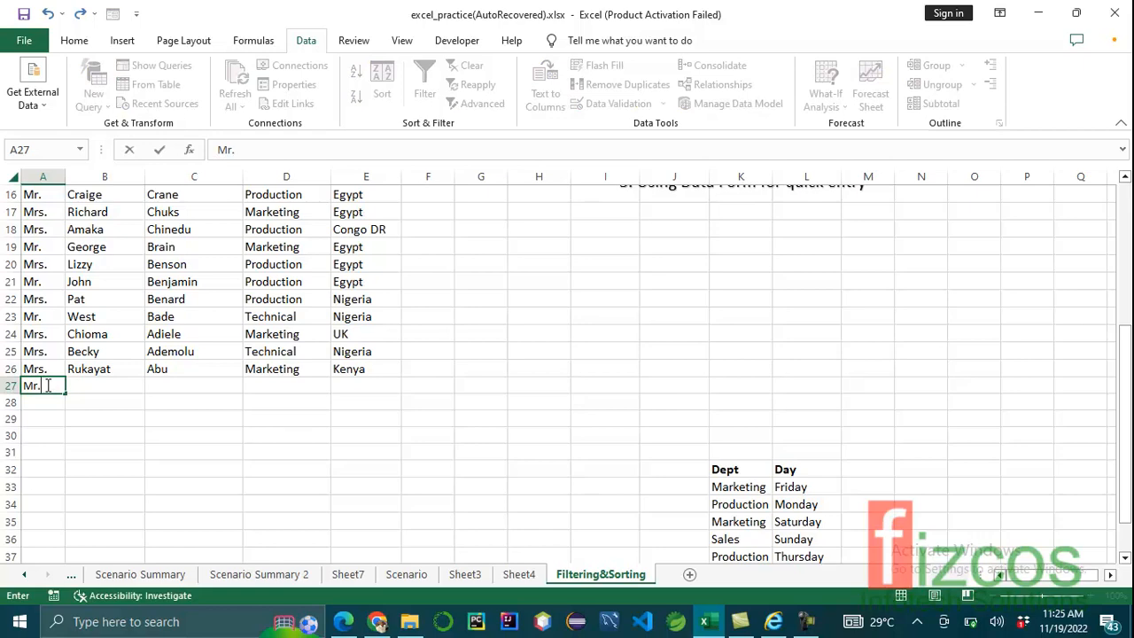
key("Tab")
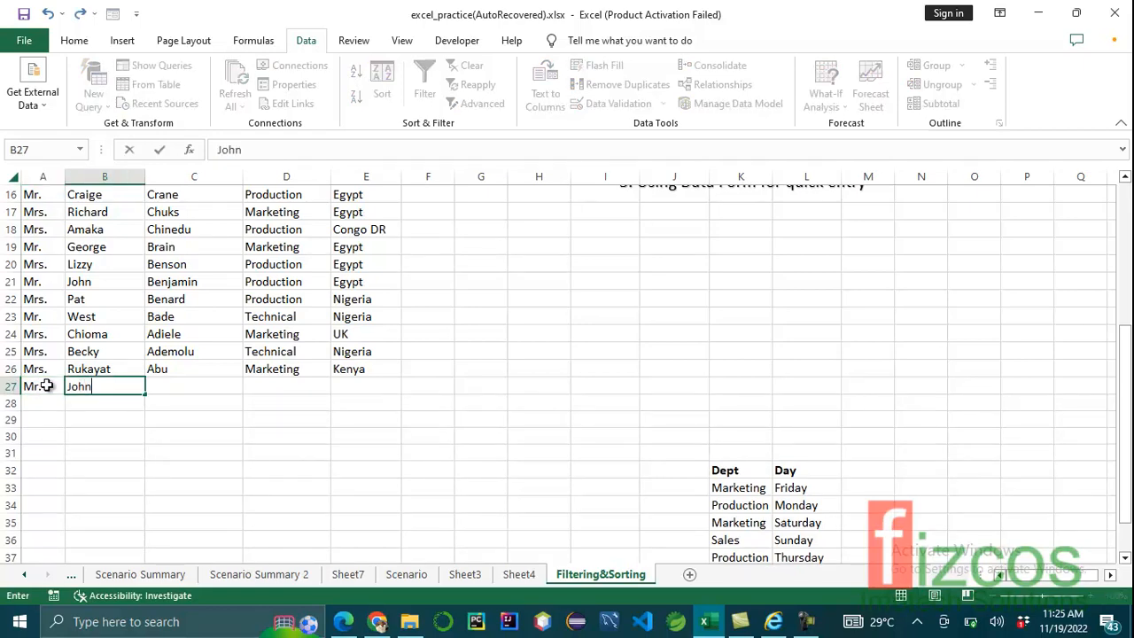
key("Tab")
type("M")
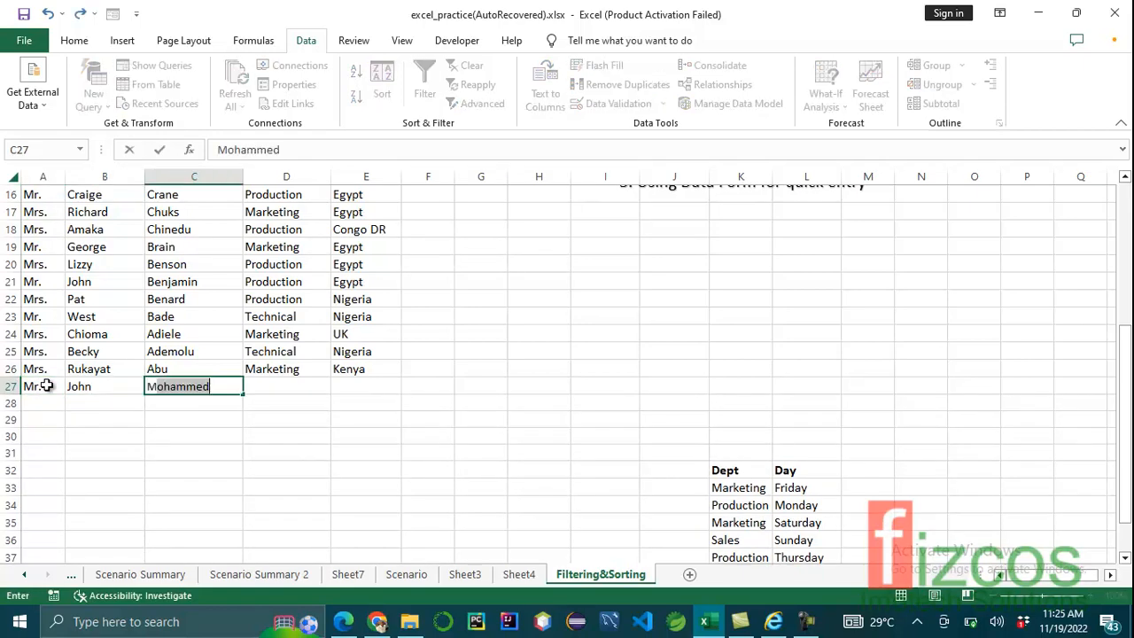
type("axwell")
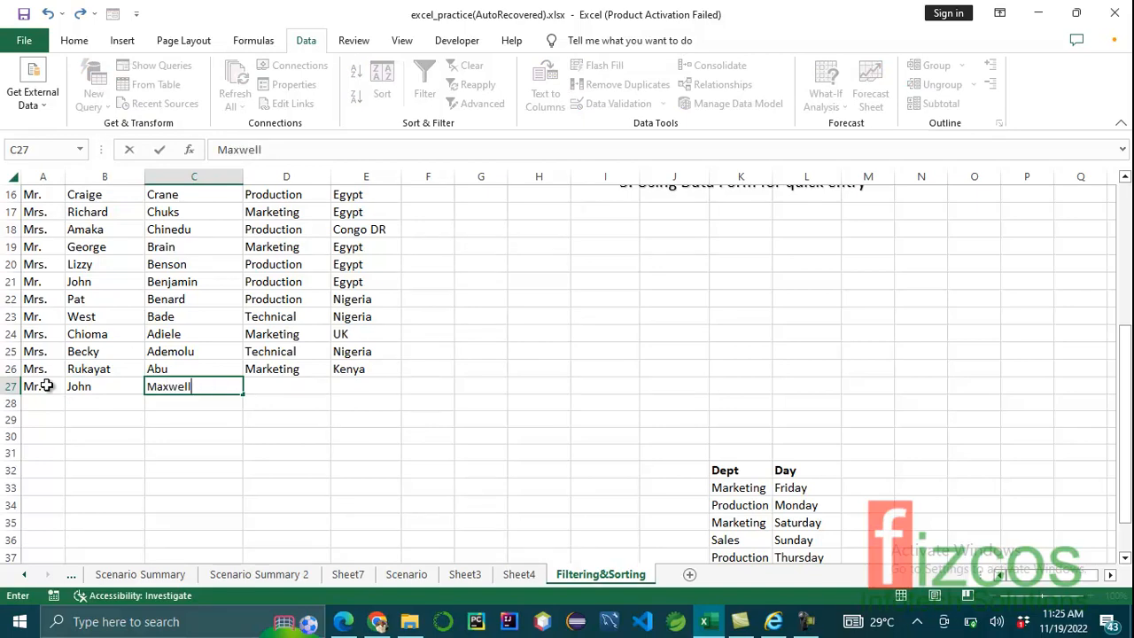
key("Tab")
type("Sales")
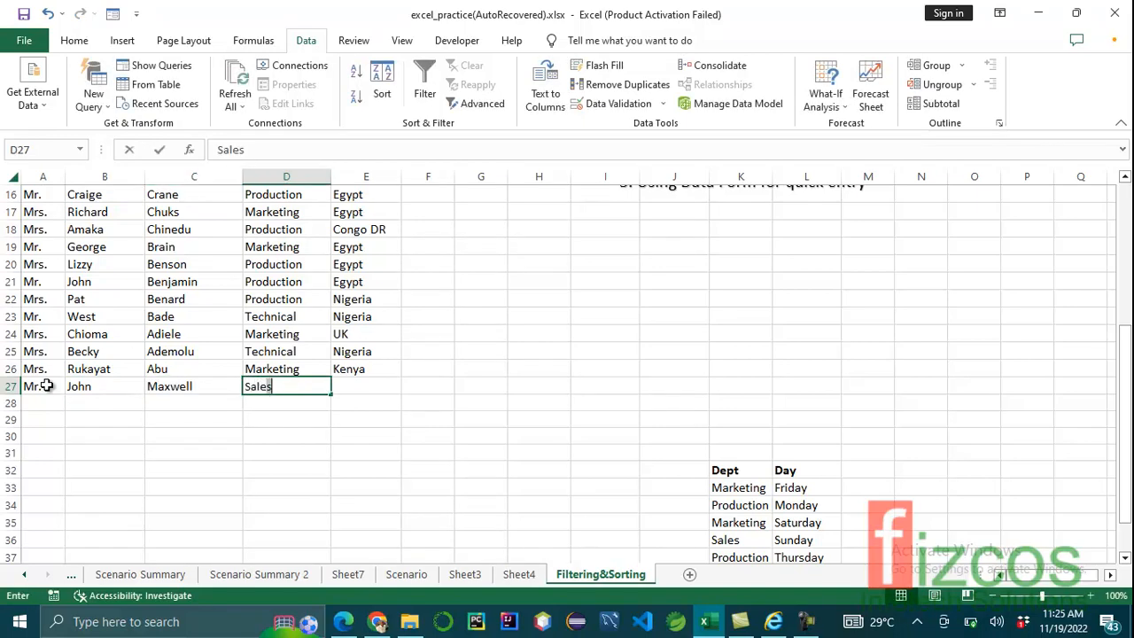
key("Tab")
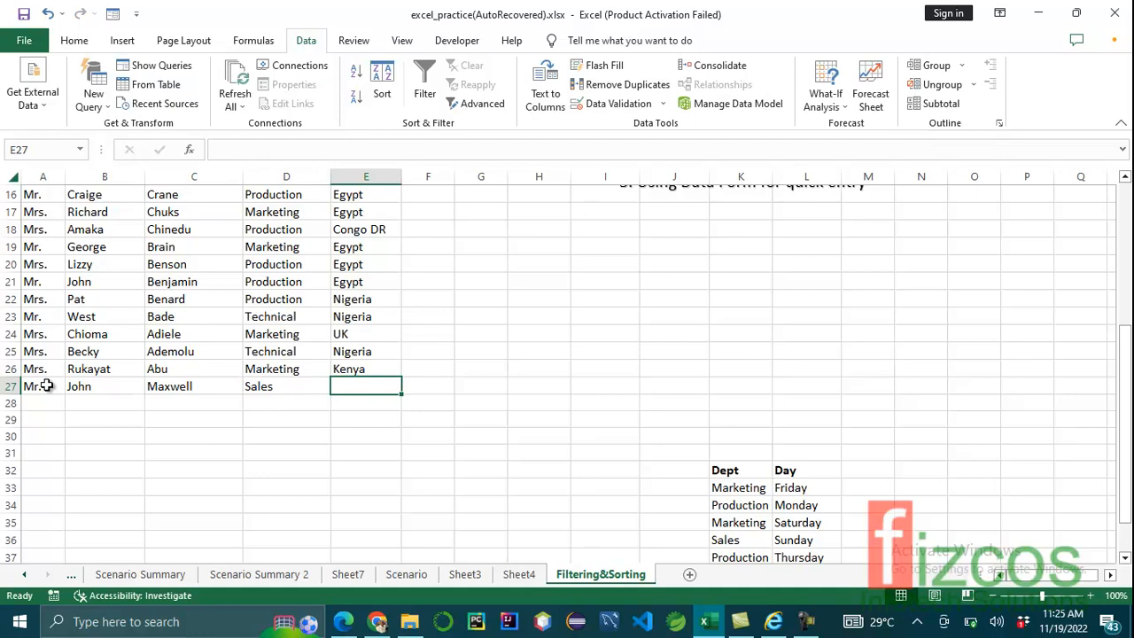
type("Angola")
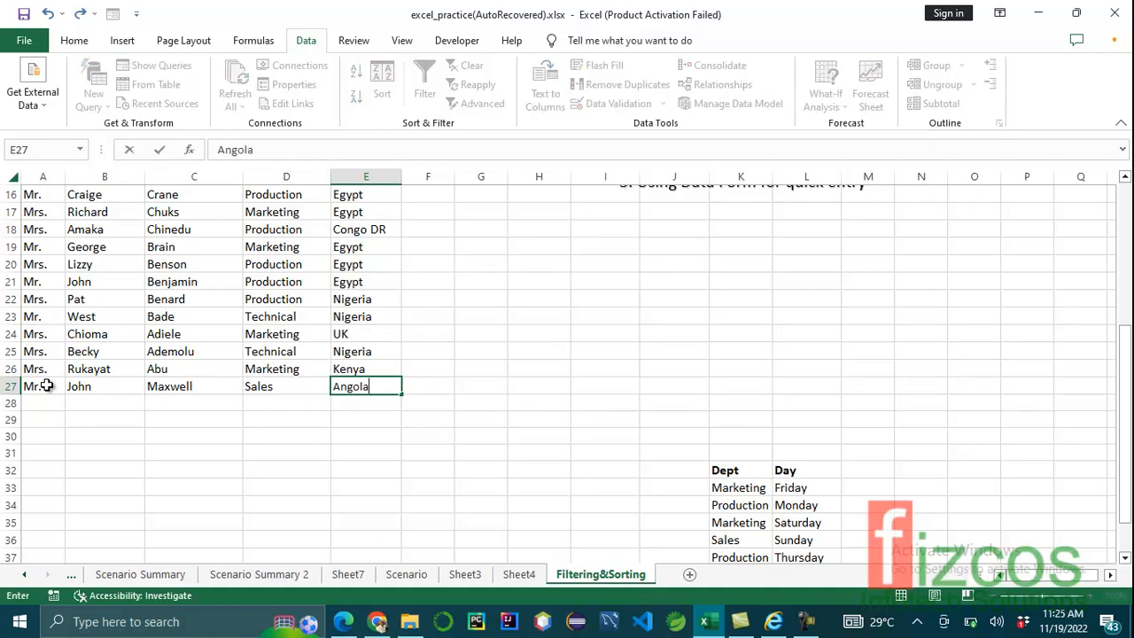
scroll(259, 422, "up", 4)
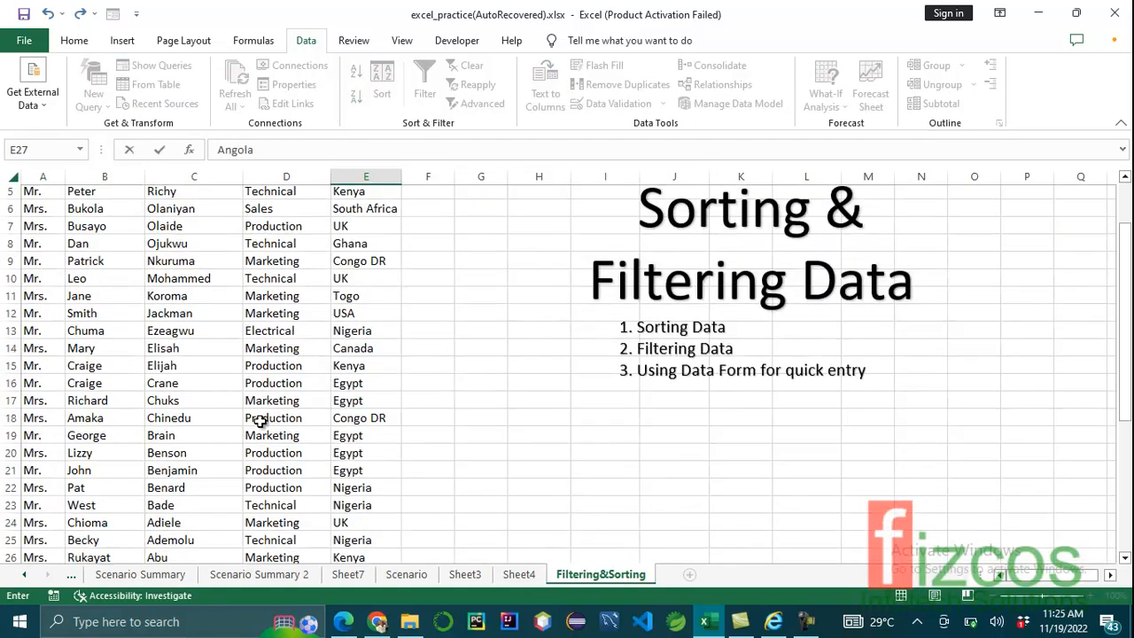
scroll(259, 422, "down", 3)
scroll(259, 422, "up", 2)
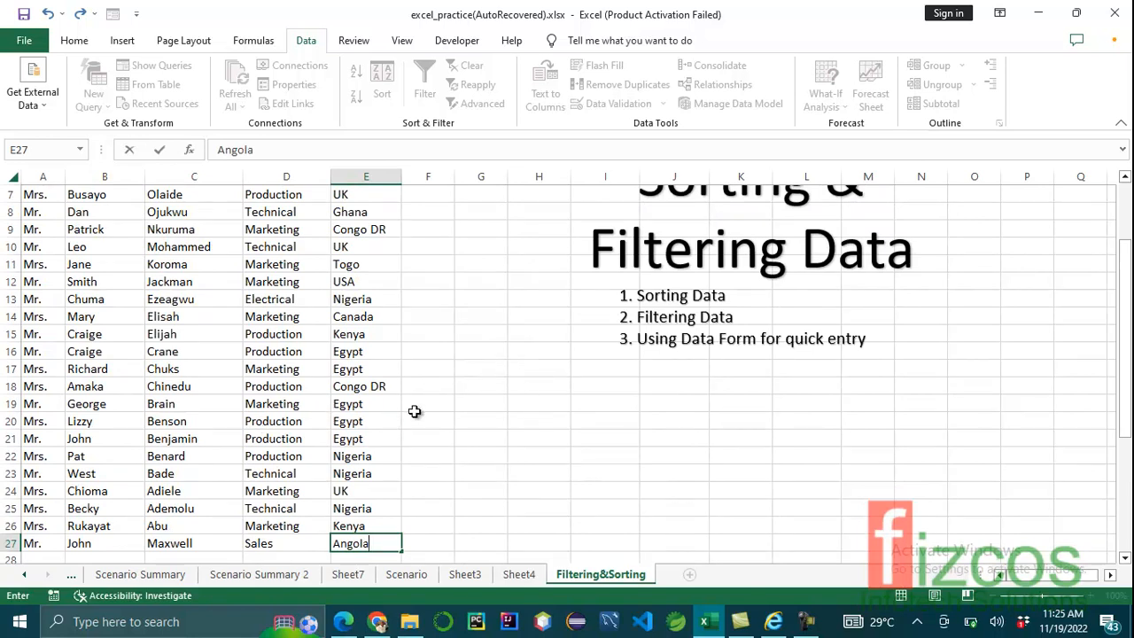
scroll(415, 410, "up", 2)
scroll(416, 363, "down", 2)
scroll(169, 478, "down", 2)
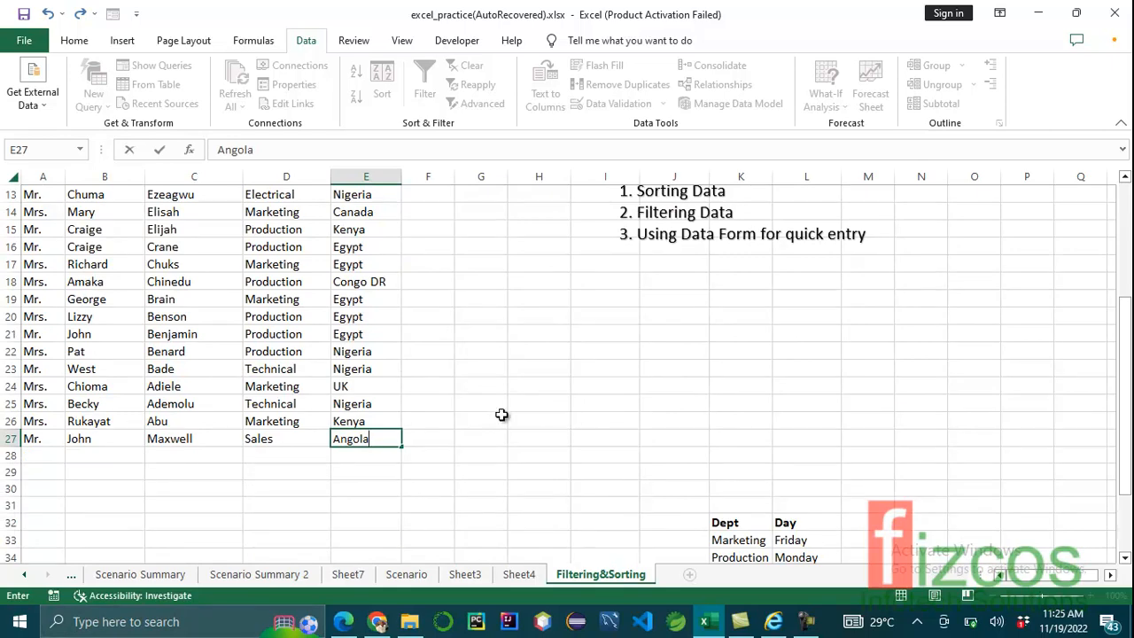
scroll(498, 415, "up", 4)
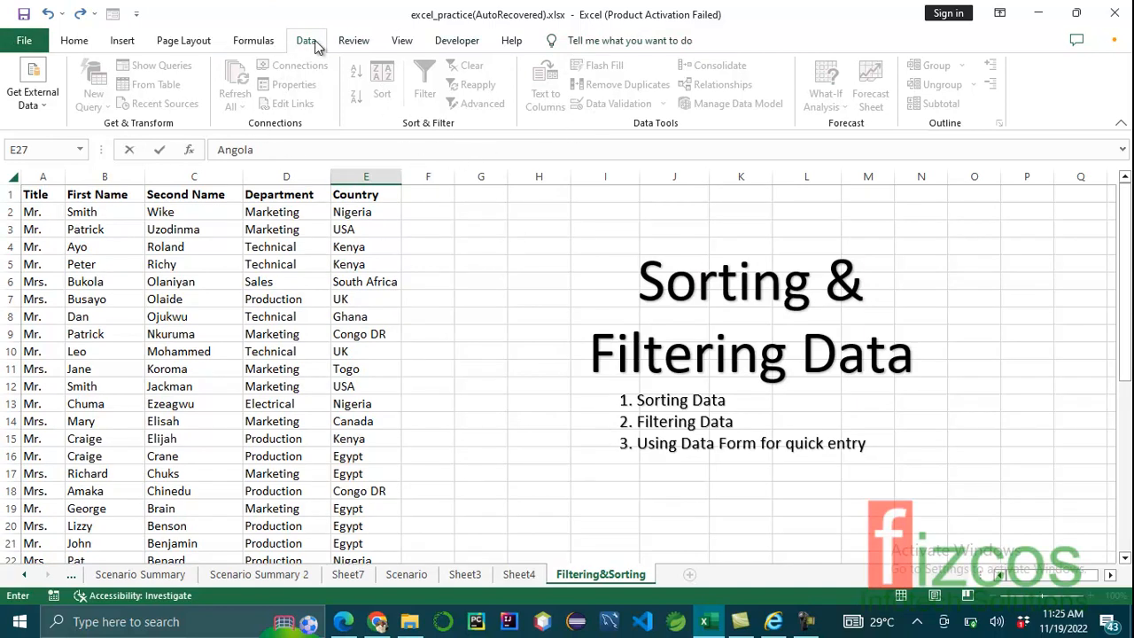
- Search the commands for "form", close the search, and finish the Country entry in row 27 by selecting cell B7
left_click(596, 41)
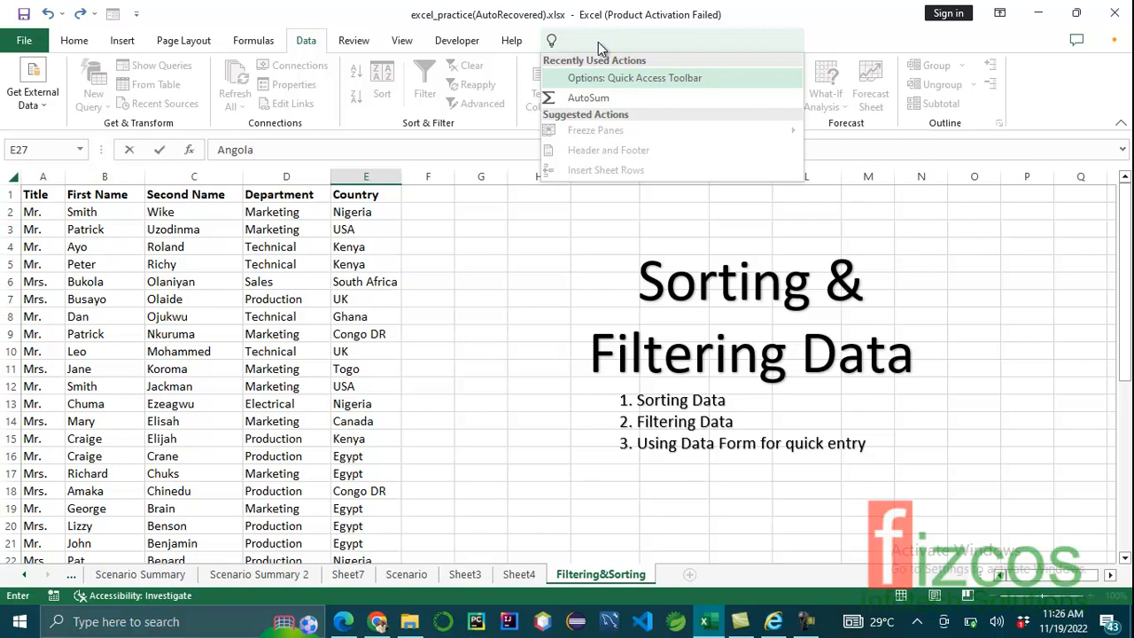
type("form")
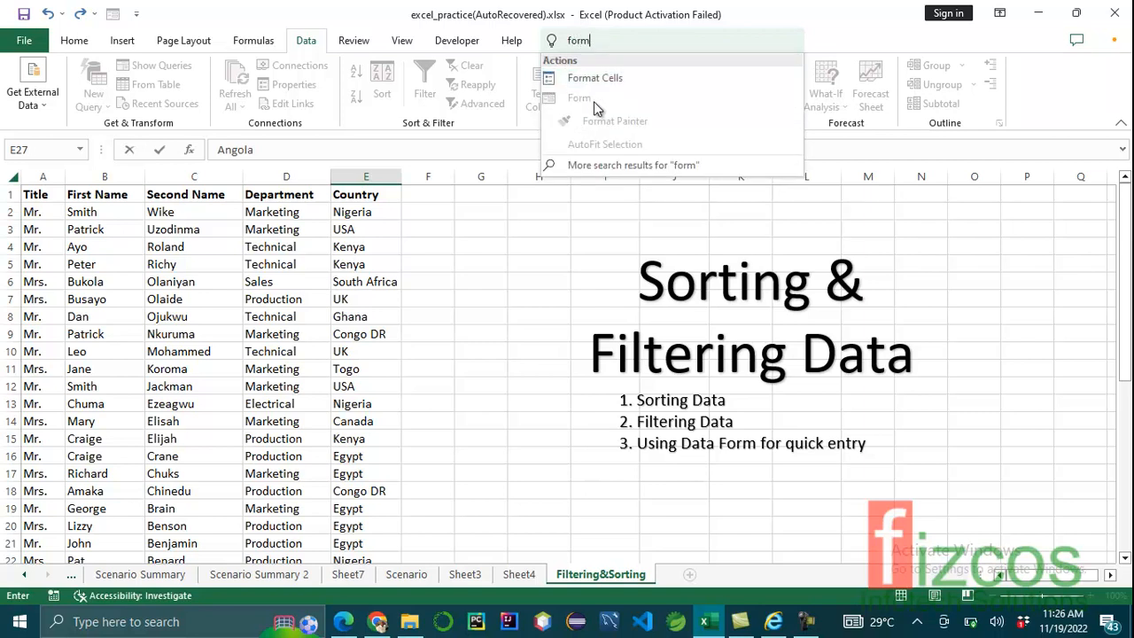
key("Escape")
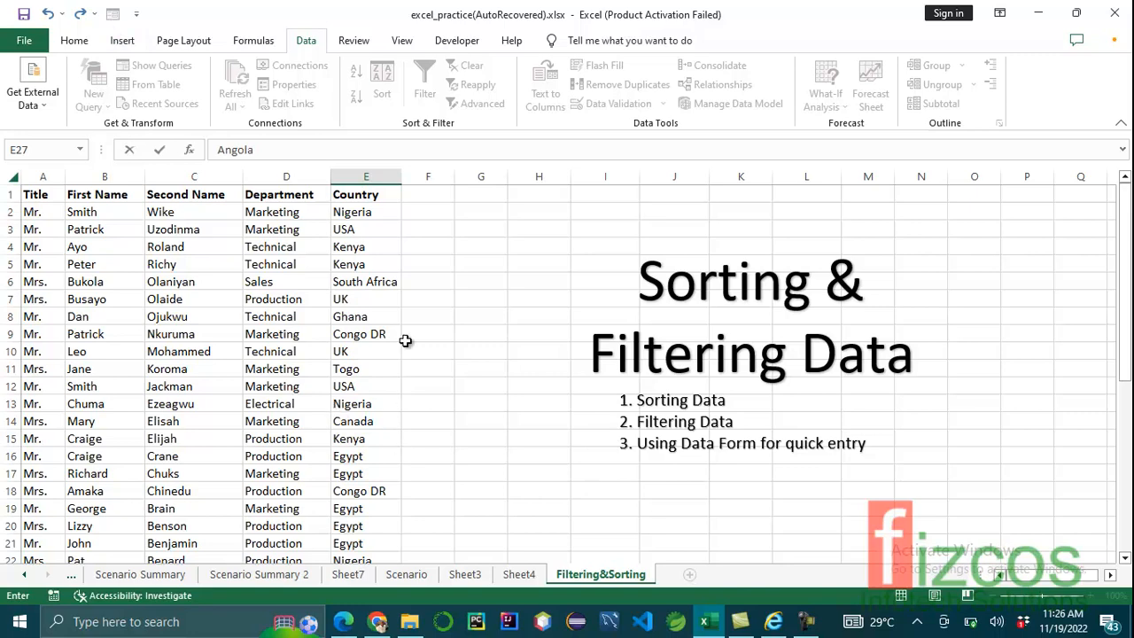
left_click(139, 292)
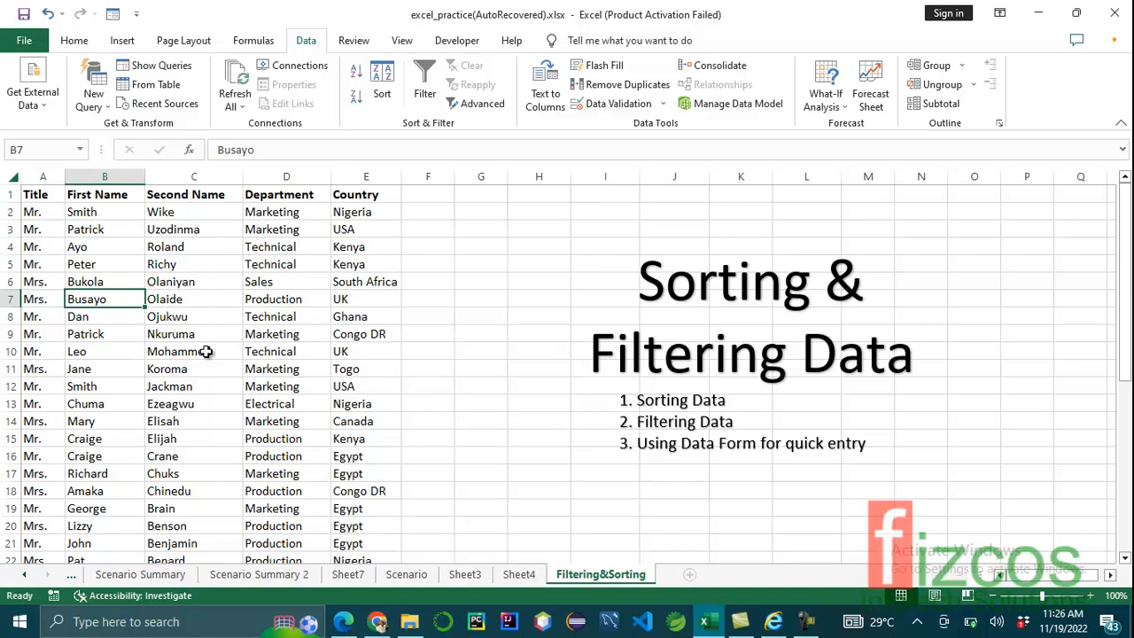
- Select cell C9 inside the staff table, open the data Form, and reposition its window over the sheet
left_click(191, 301)
left_click(190, 336)
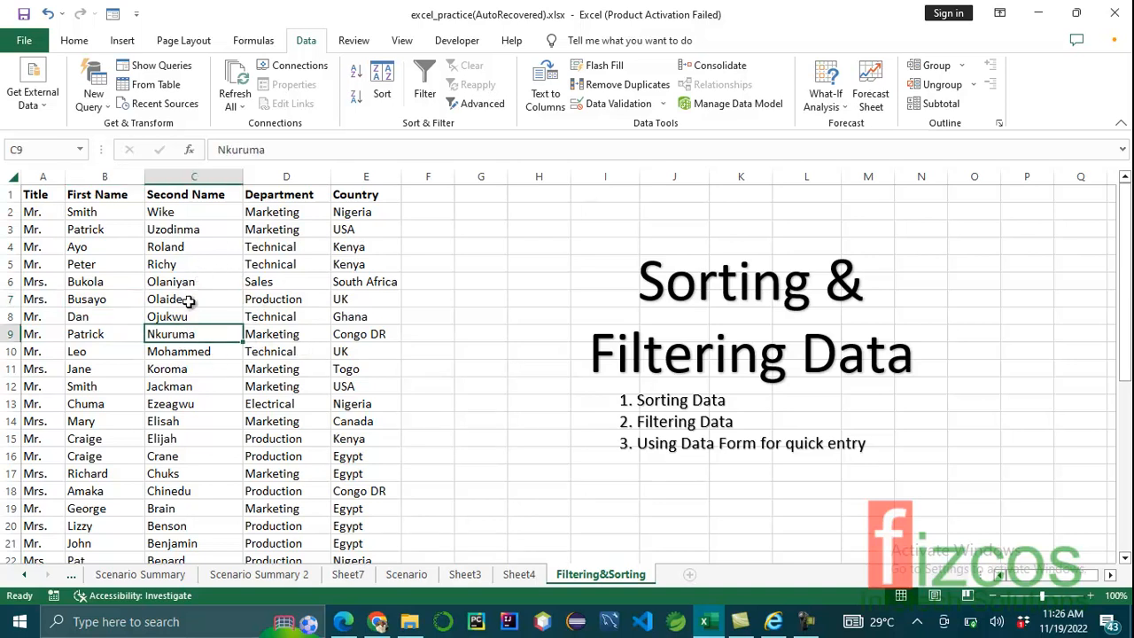
left_click(272, 315)
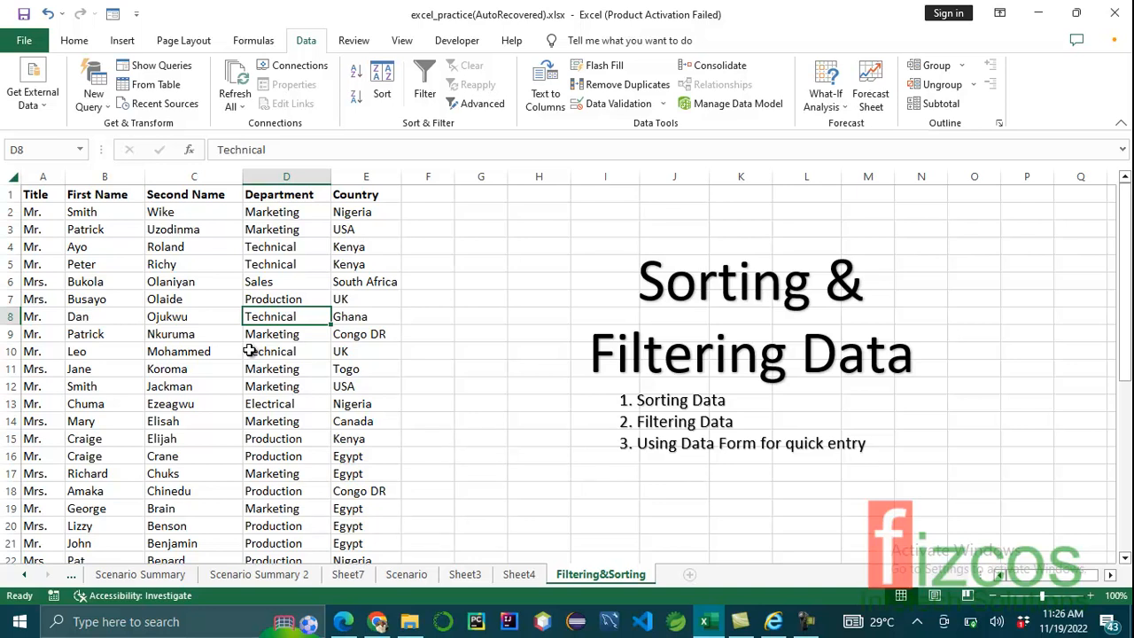
left_click(168, 337)
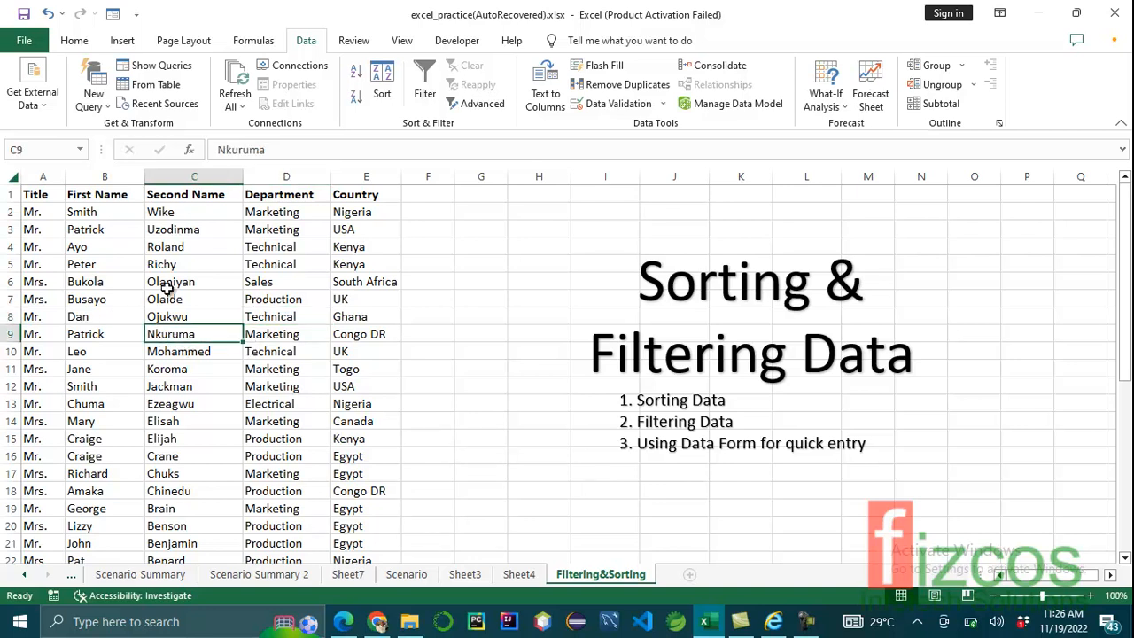
left_click(112, 16)
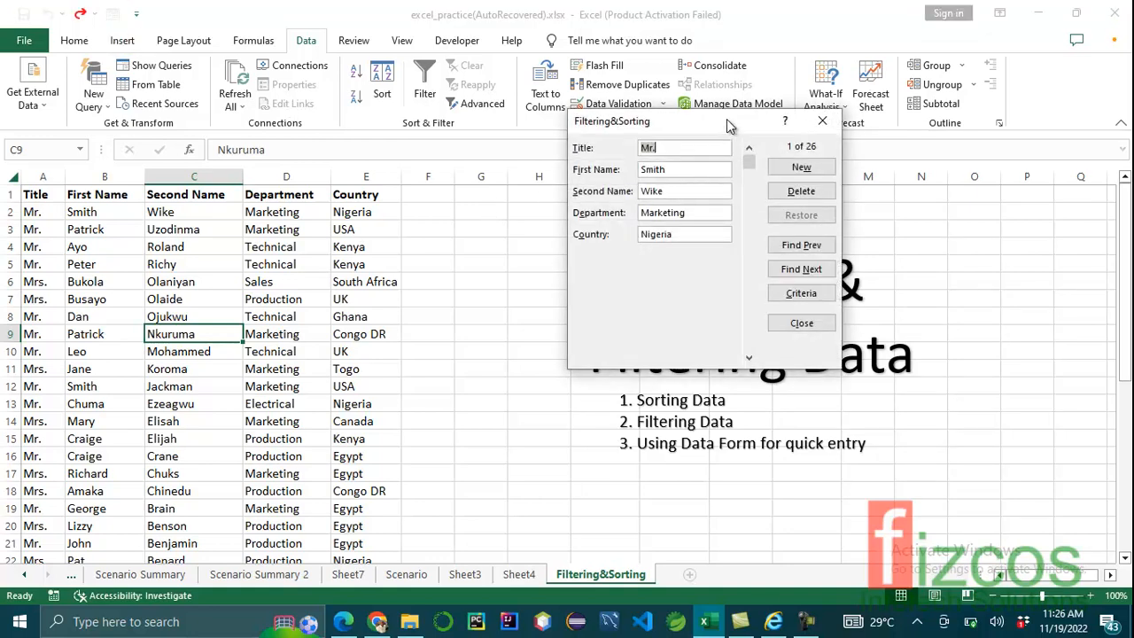
left_click_drag(727, 118, 685, 143)
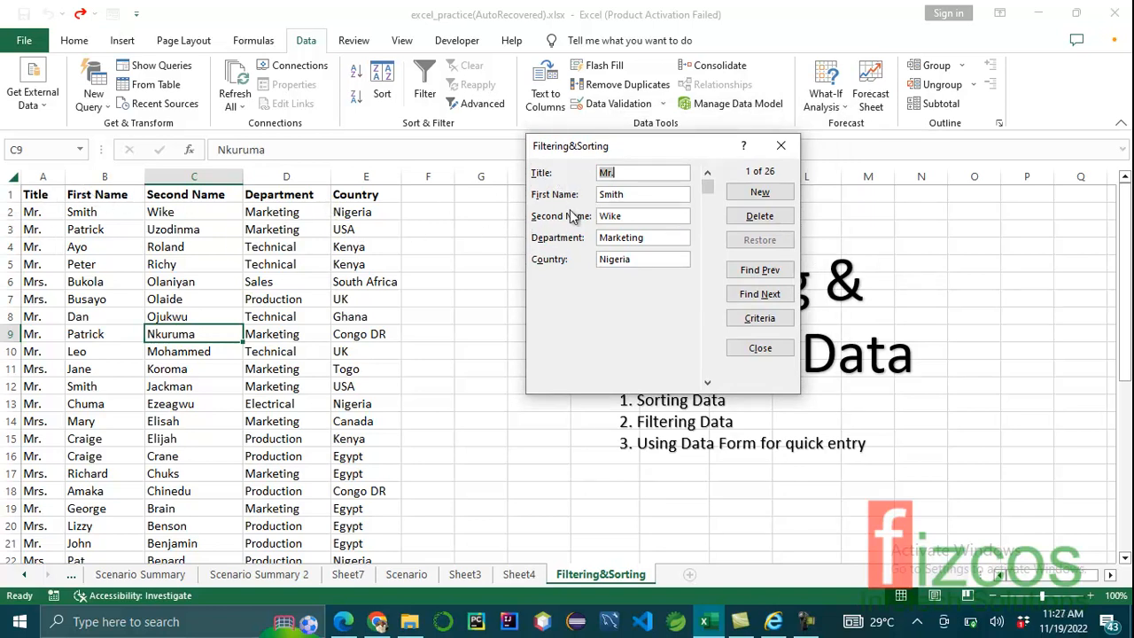
- Browse the staff records one by one in the data Form, from the first through to the blank new record
mouse_move(710, 188)
left_mouse_down()
mouse_move(706, 370)
mouse_move(709, 181)
left_mouse_up()
left_click(707, 384)
left_click(707, 383)
left_click(707, 383)
left_click(707, 383)
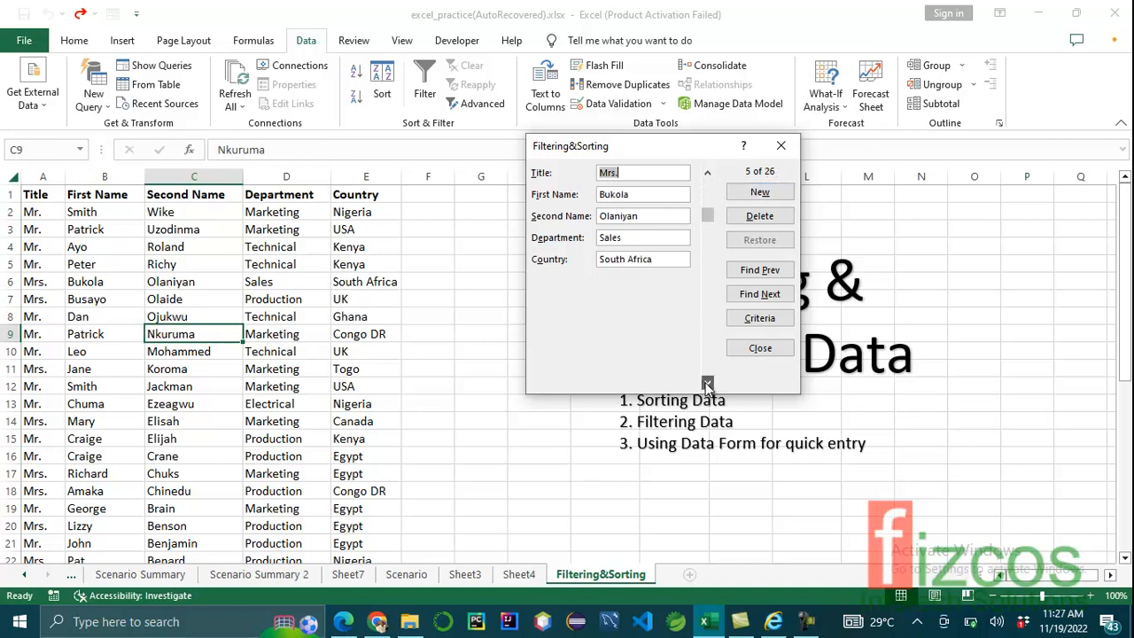
left_click(707, 384)
left_click(707, 383)
left_click(707, 383)
left_click(707, 384)
left_click(707, 383)
left_click(707, 384)
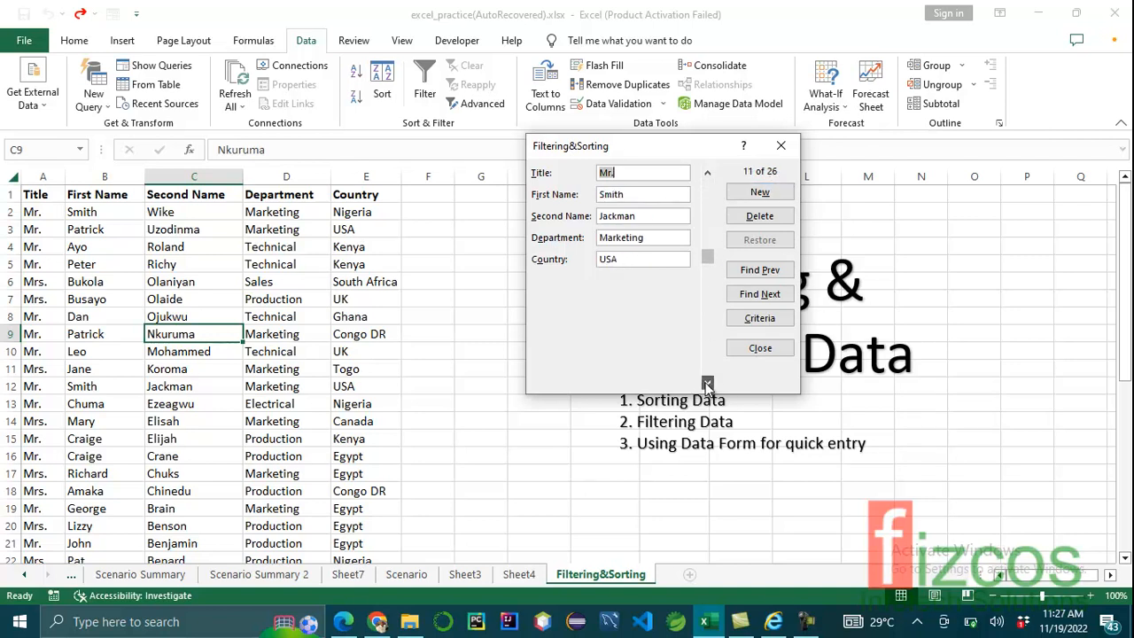
left_click(707, 384)
left_click(707, 384)
left_click(707, 384)
left_click(707, 384)
left_click(707, 383)
left_click(707, 384)
left_click(707, 383)
left_click(707, 383)
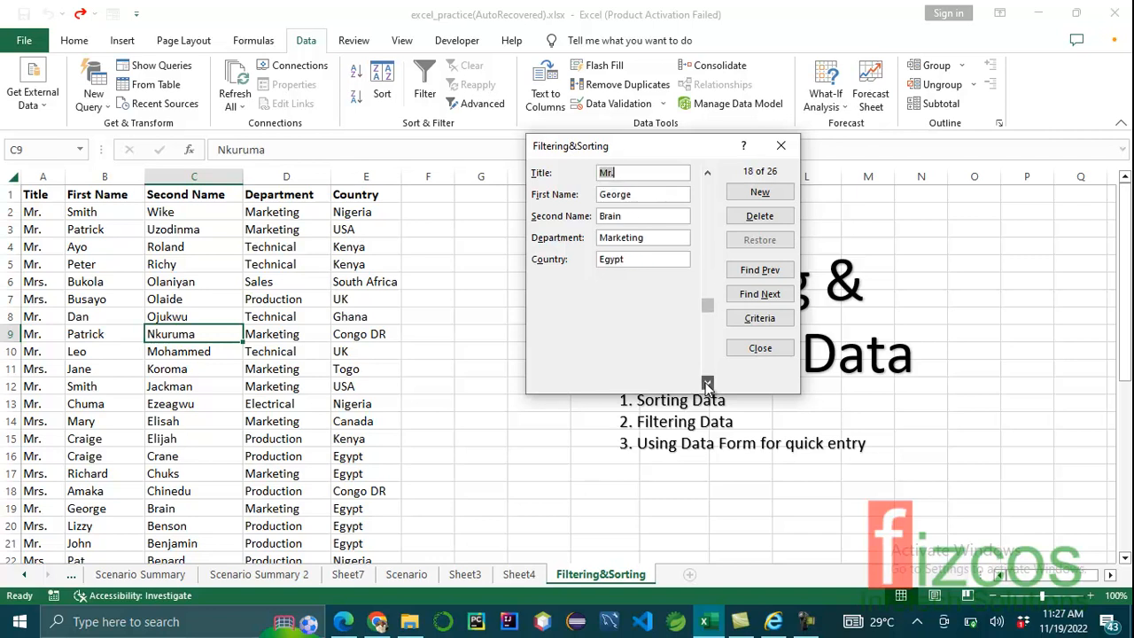
left_click(707, 384)
left_click(707, 384)
left_click(707, 384)
left_click(707, 383)
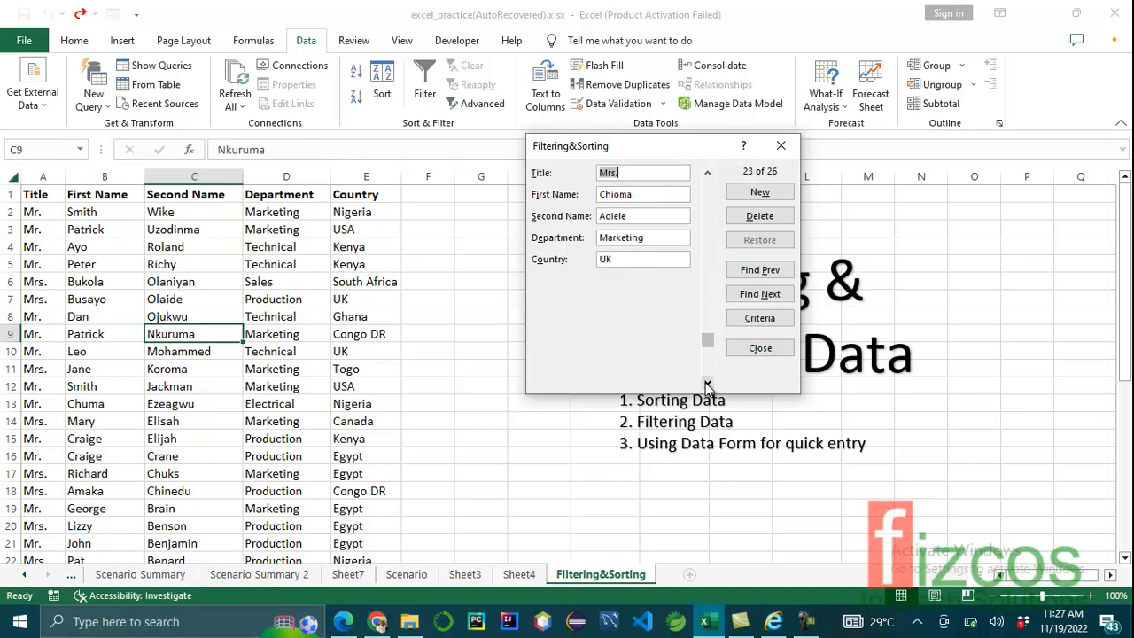
left_click(707, 384)
left_click(707, 384)
left_click(707, 383)
left_click(707, 384)
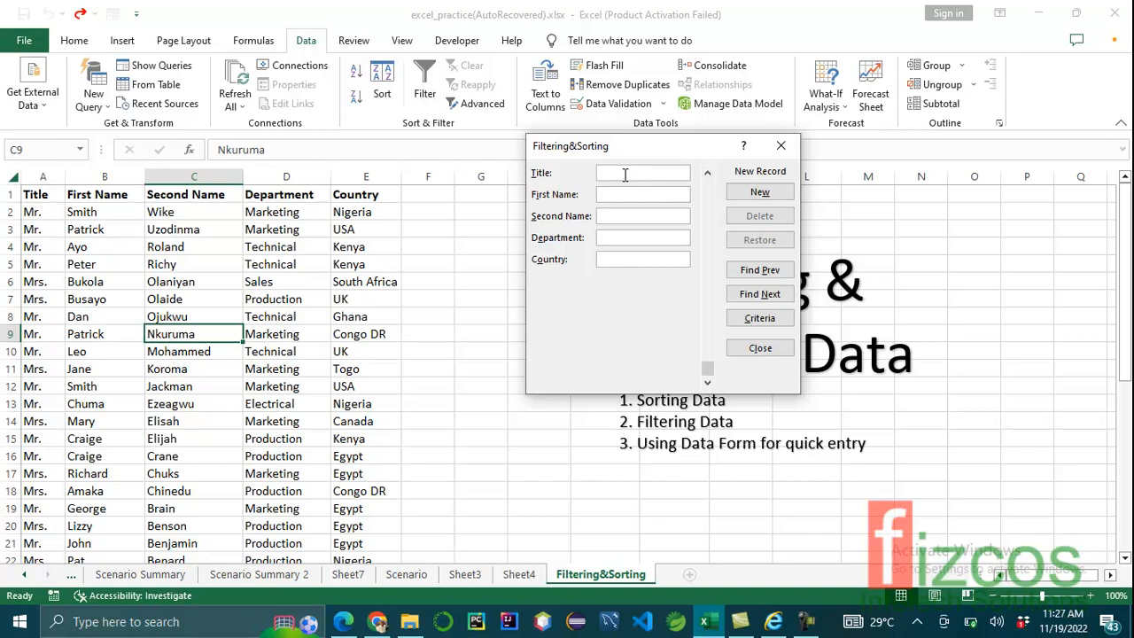
- Add a record through the data Form with title Mrs., the person's first and second names, department Sales and country Canada, and close the form
type("Mrs.")
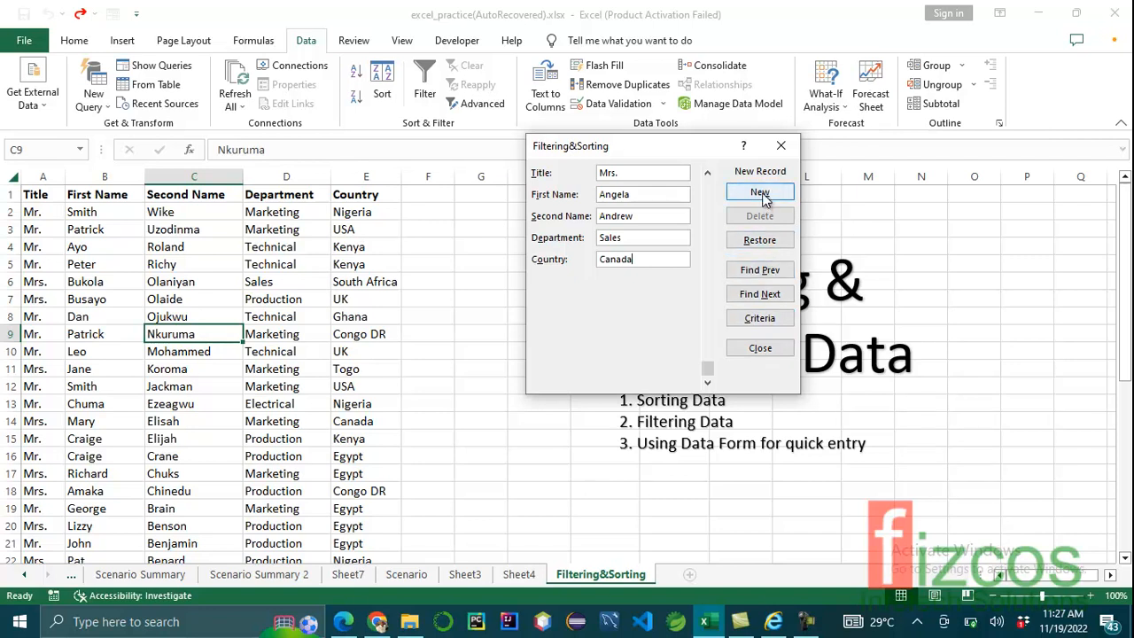
left_click(760, 193)
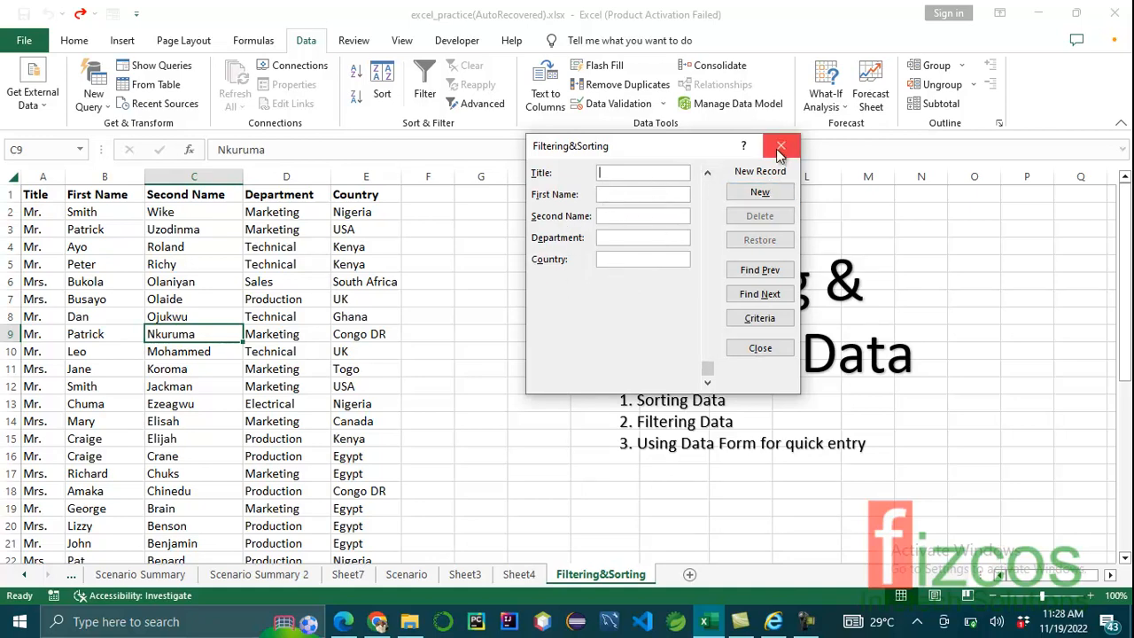
left_click(744, 351)
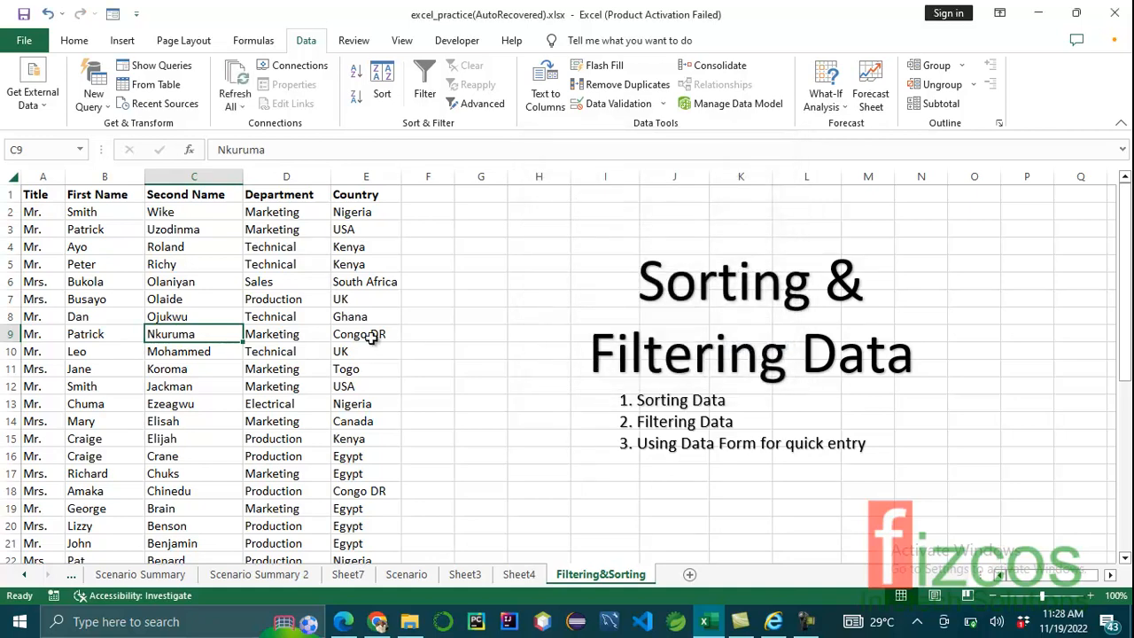
scroll(292, 308, "down", 3)
scroll(197, 307, "down", 2)
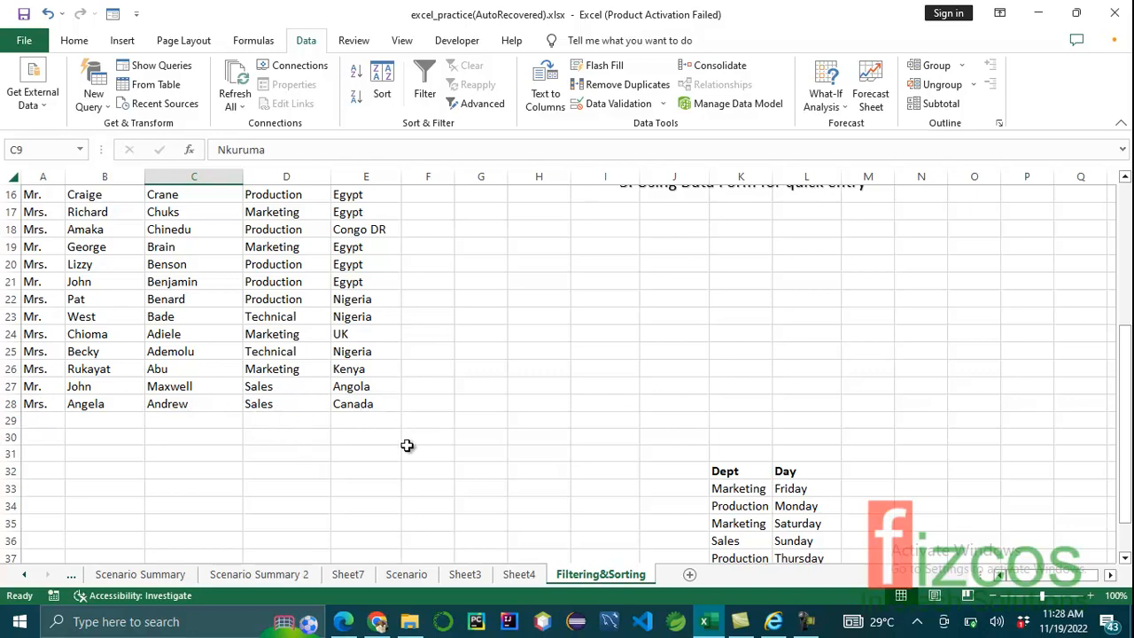
scroll(370, 474, "up", 2)
scroll(371, 473, "up", 2)
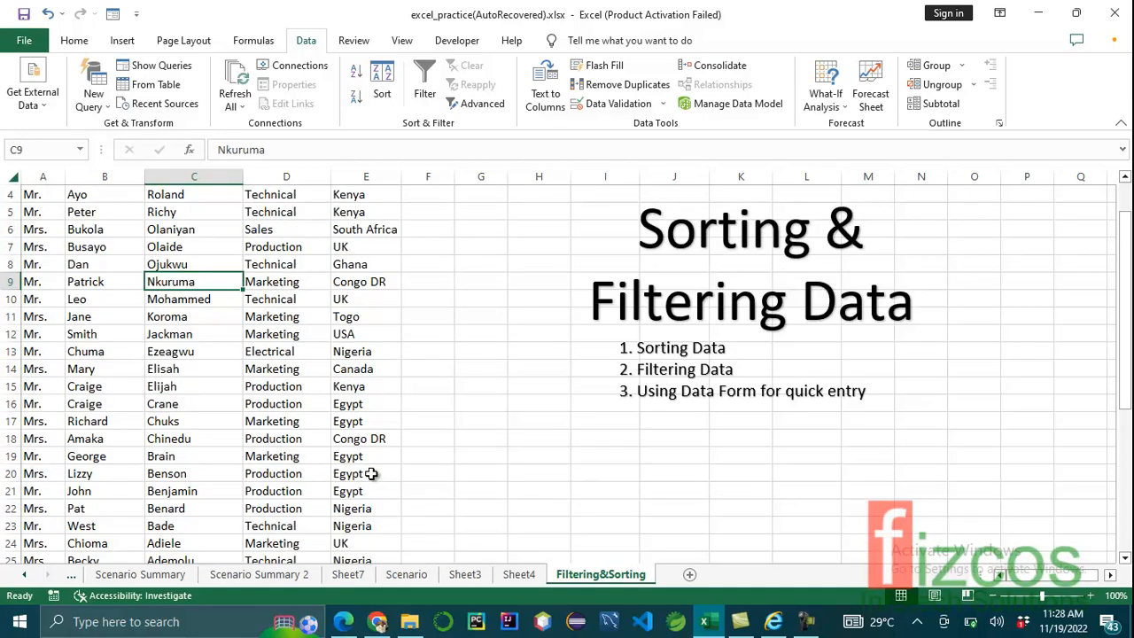
scroll(370, 473, "up", 1)
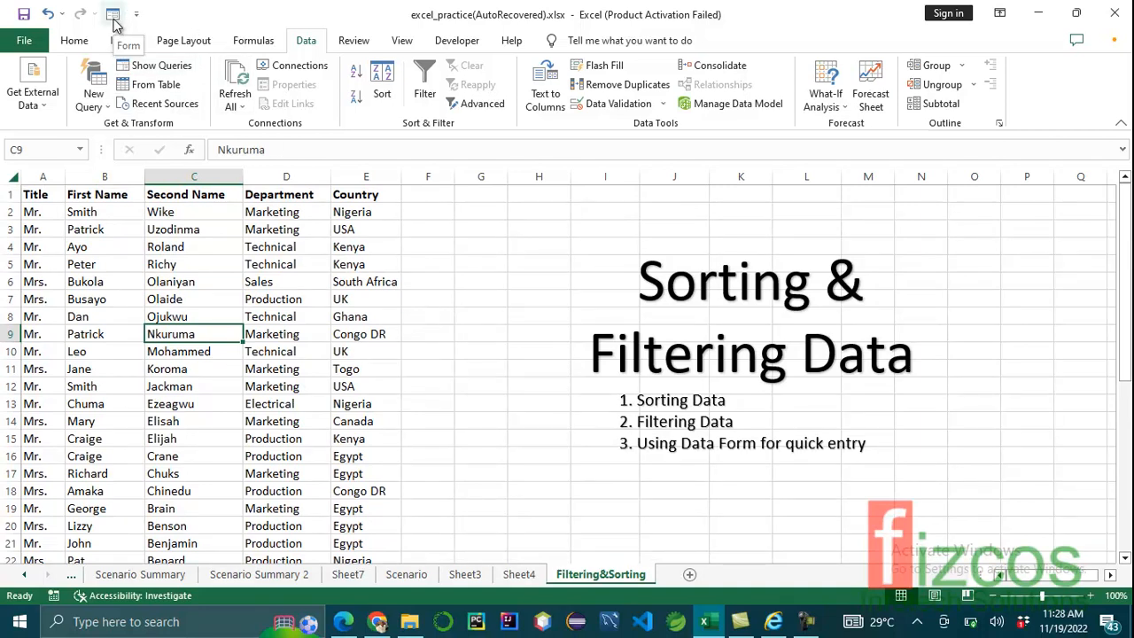
left_click(661, 41)
type("form")
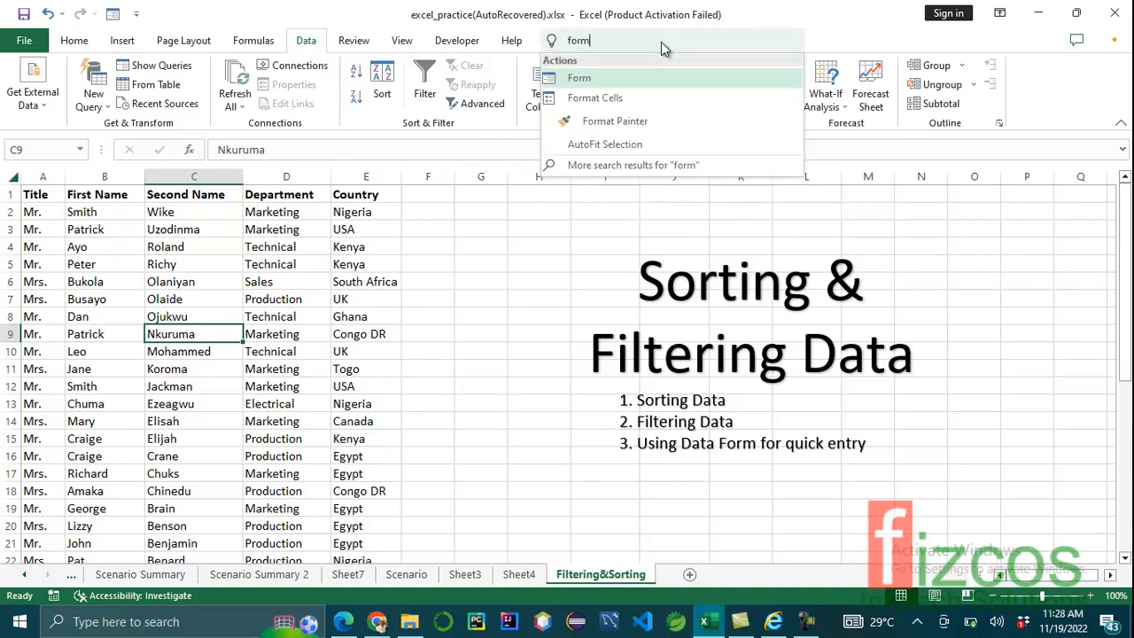
left_click(515, 288)
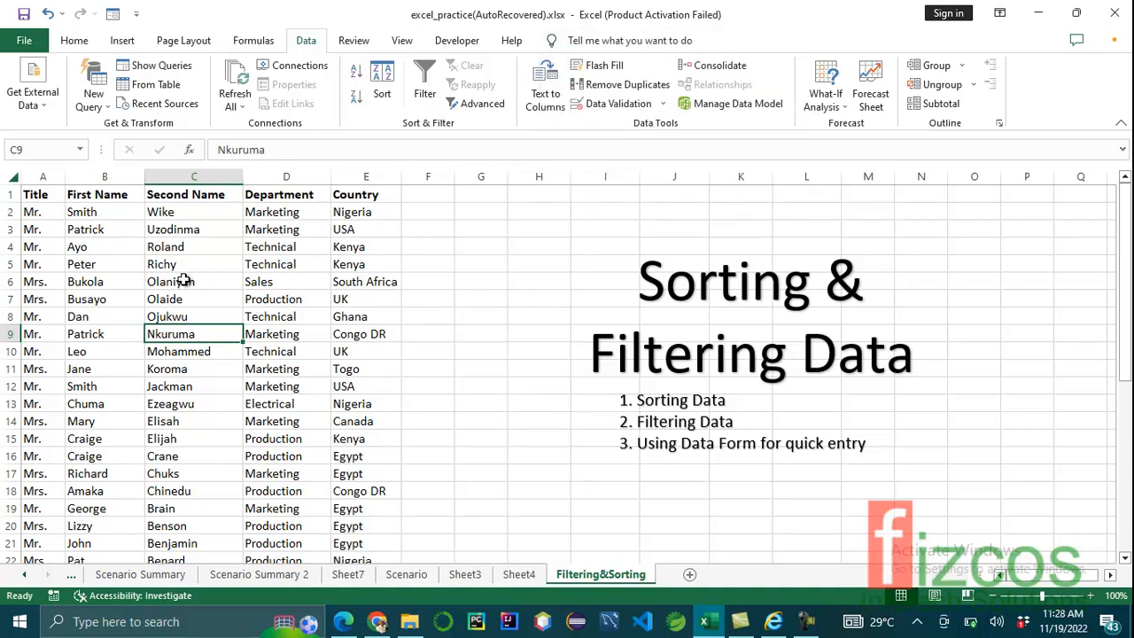
- Select cell C11 inside the staff table, search the commands for "form", and open the data Form
left_click(164, 368)
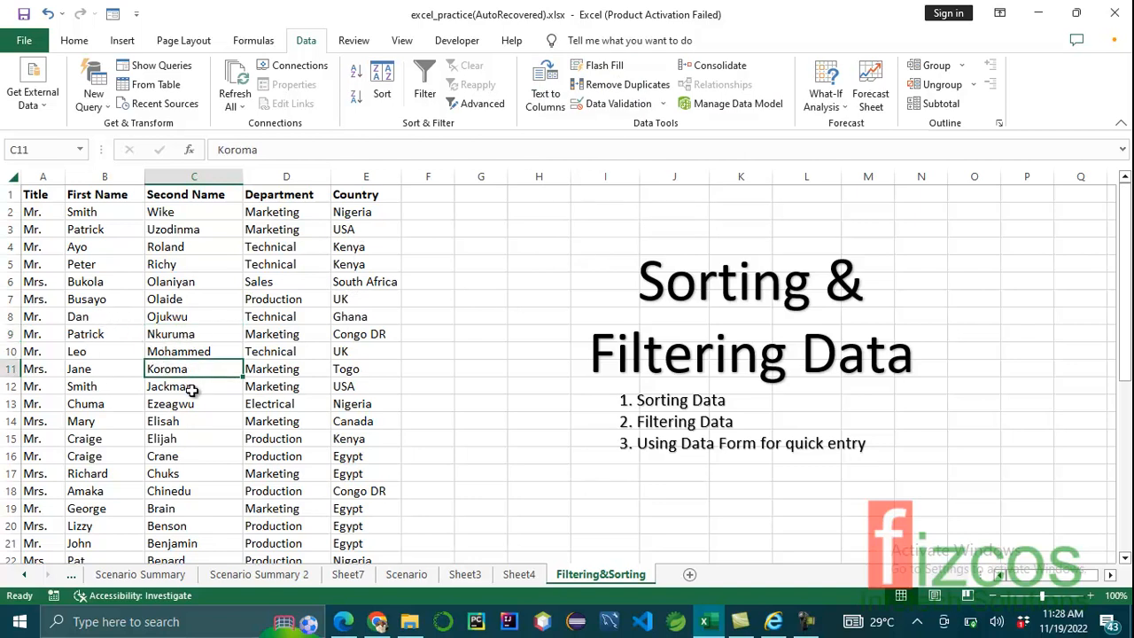
left_click(626, 40)
type("form")
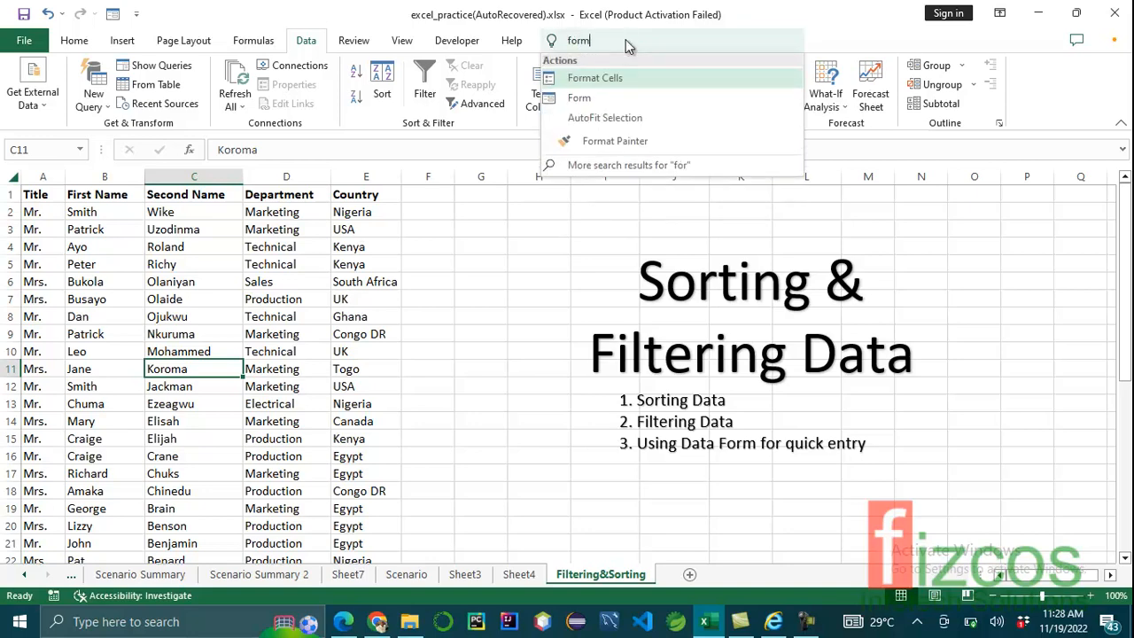
left_click(617, 78)
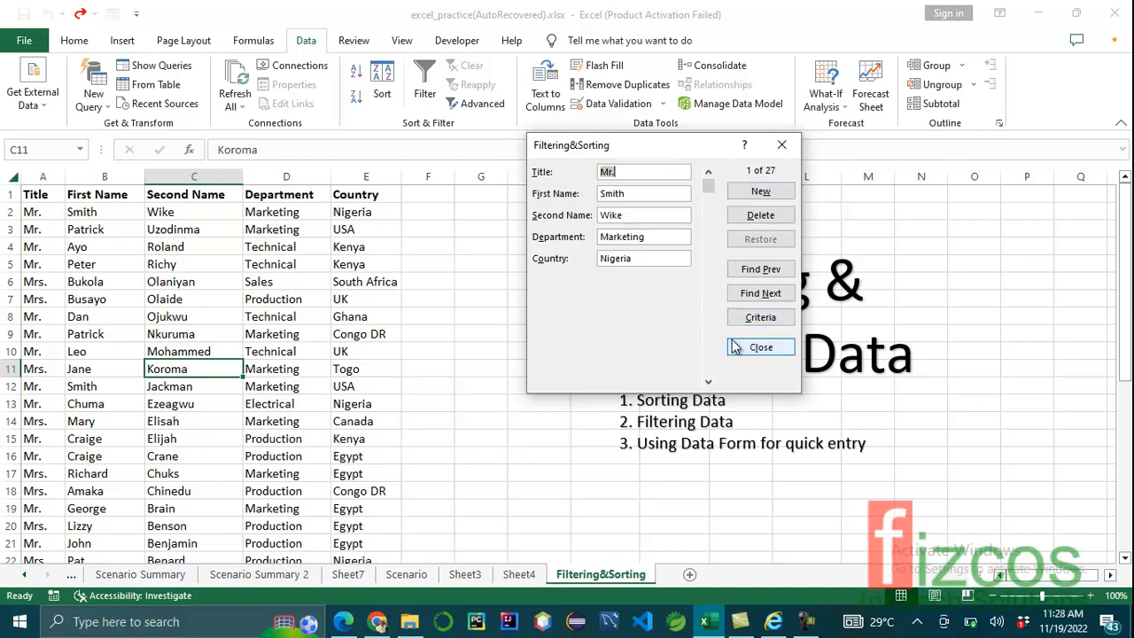
- Use Find Next in the data Form to look through the staff records from the first to the eighteenth
left_click(754, 295)
left_click(754, 295)
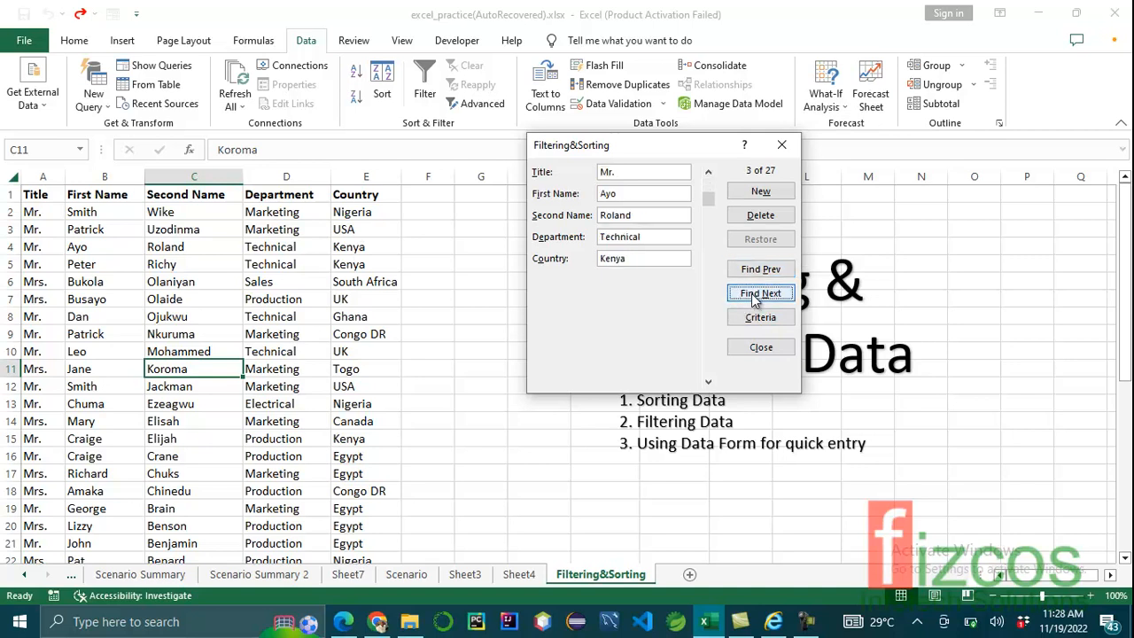
left_click(754, 296)
left_click(754, 296)
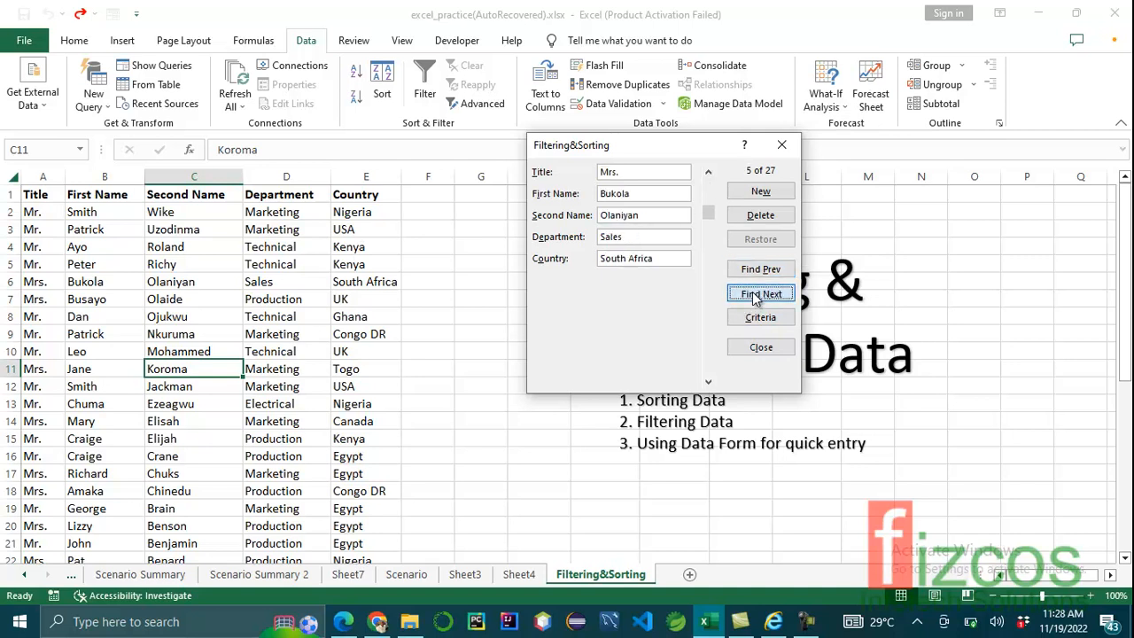
left_click(754, 295)
left_click(754, 296)
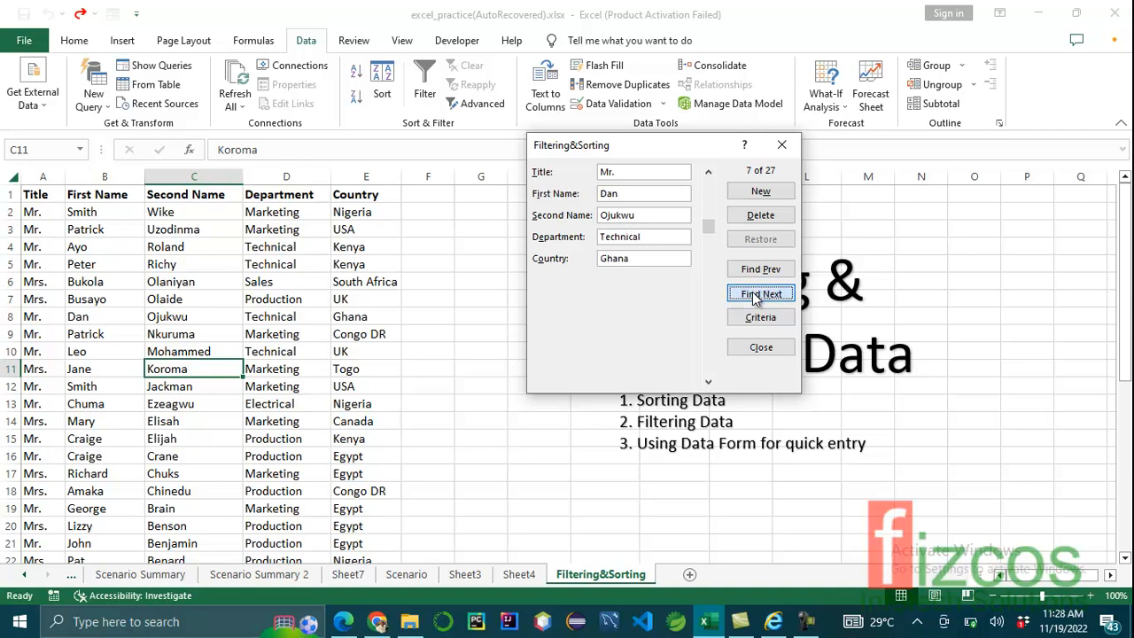
left_click(754, 296)
left_click(754, 296)
left_click(754, 296)
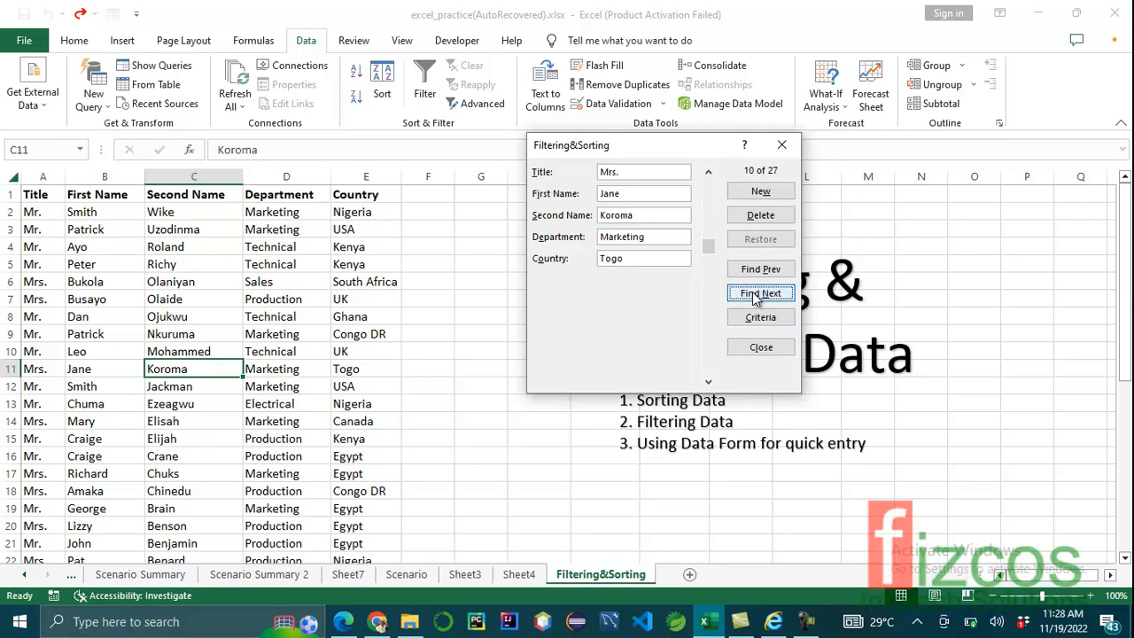
left_click(754, 296)
left_click(754, 295)
left_click(754, 295)
left_click(754, 296)
left_click(754, 296)
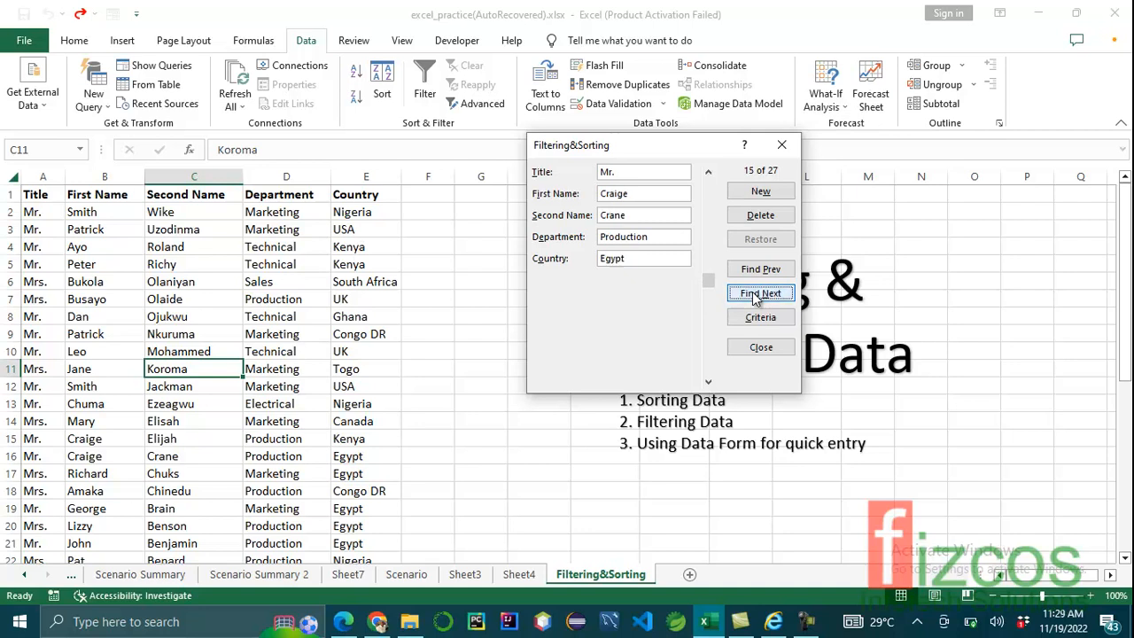
left_click(754, 296)
left_click(754, 296)
left_click(754, 296)
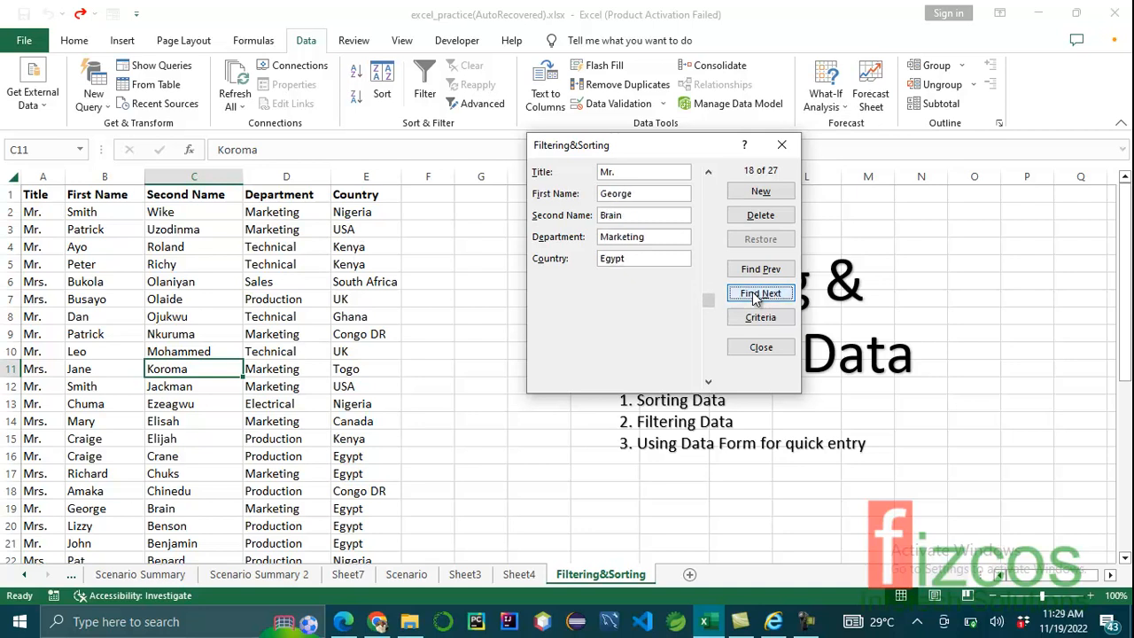
- Add a record with title Mr., the person's first and second names, department Production and country India, and close the form
left_click(751, 195)
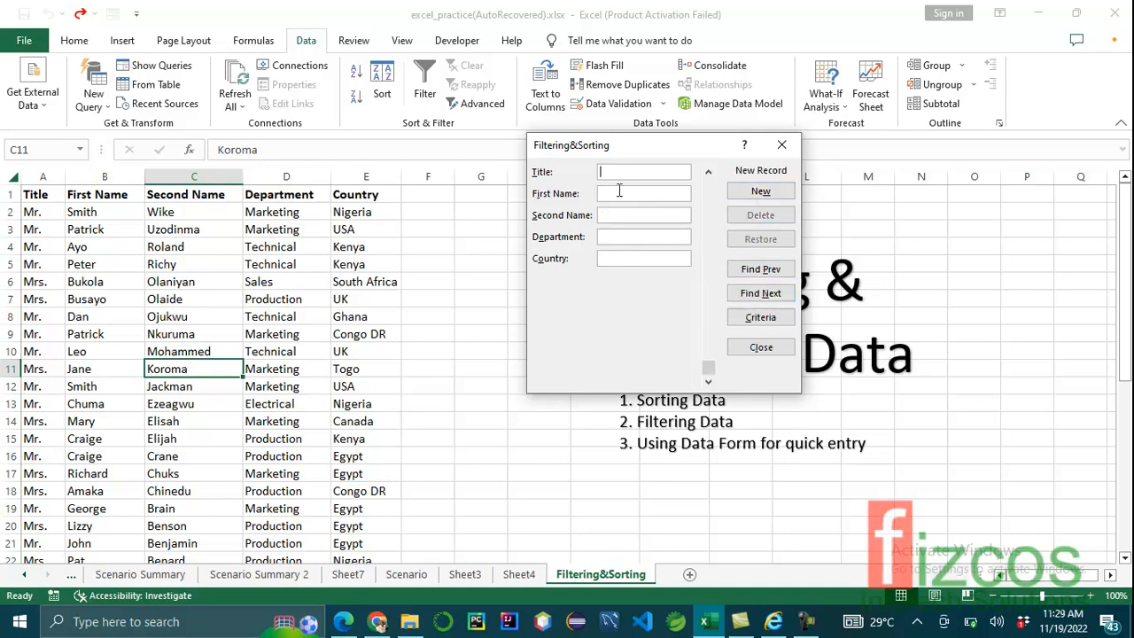
type("Mr")
type("Mohammed")
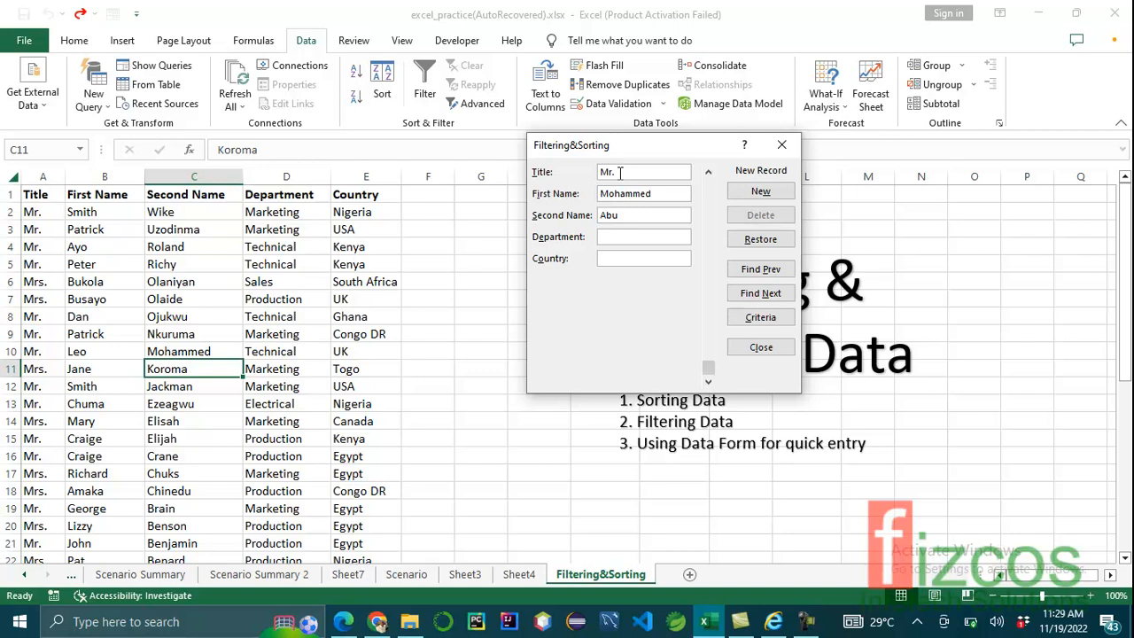
type("Production")
type("India")
left_click(756, 199)
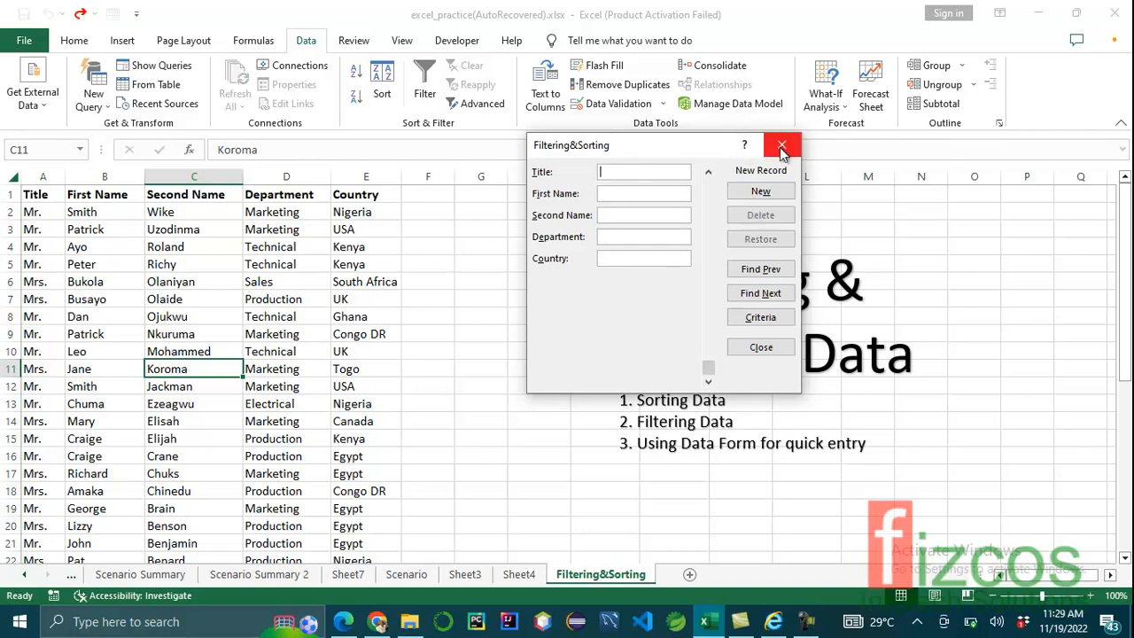
left_click(782, 144)
scroll(119, 372, "down", 8)
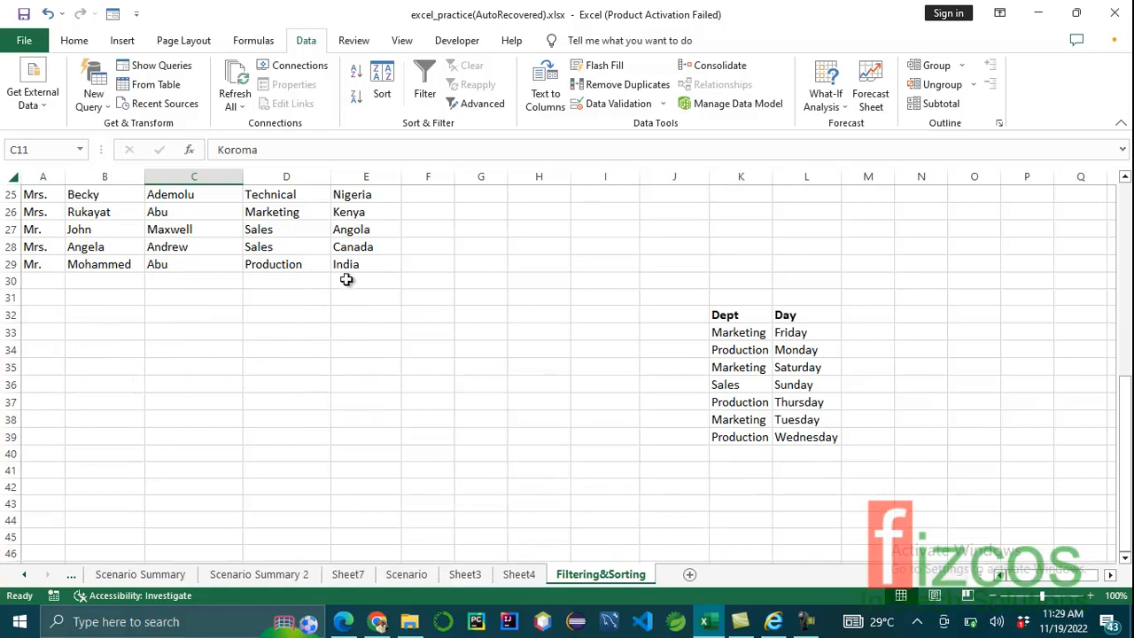
scroll(361, 350, "up", 8)
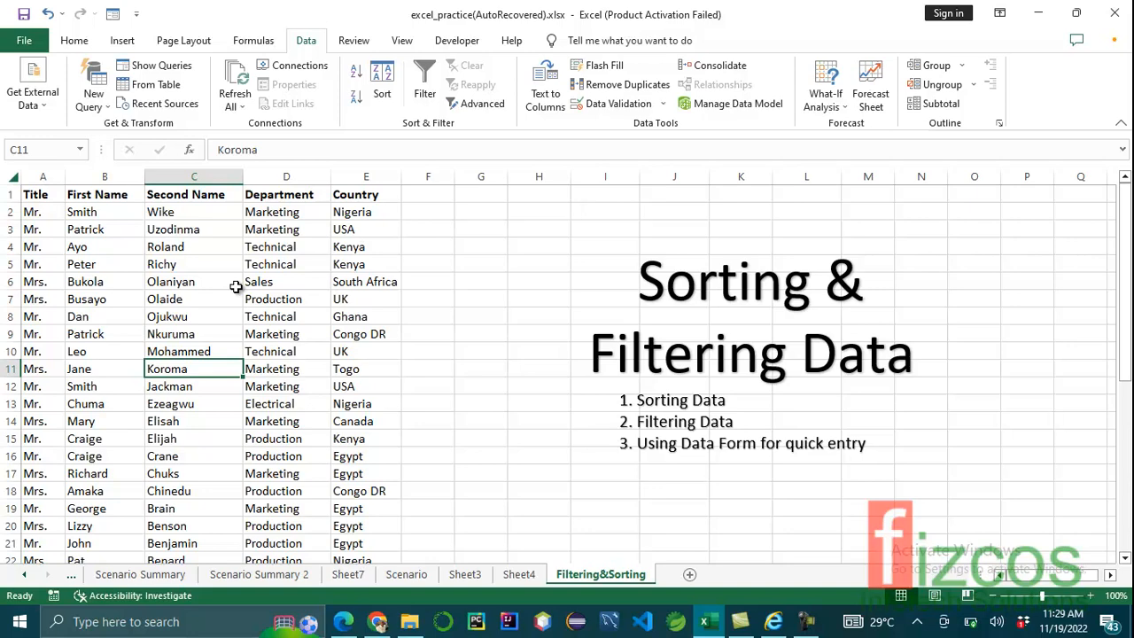
- Clear all staff records below the header row in columns A to E, and select cell C2
left_click_drag(32, 211, 373, 605)
key("Delete")
scroll(472, 334, "up", 4)
left_click(468, 319)
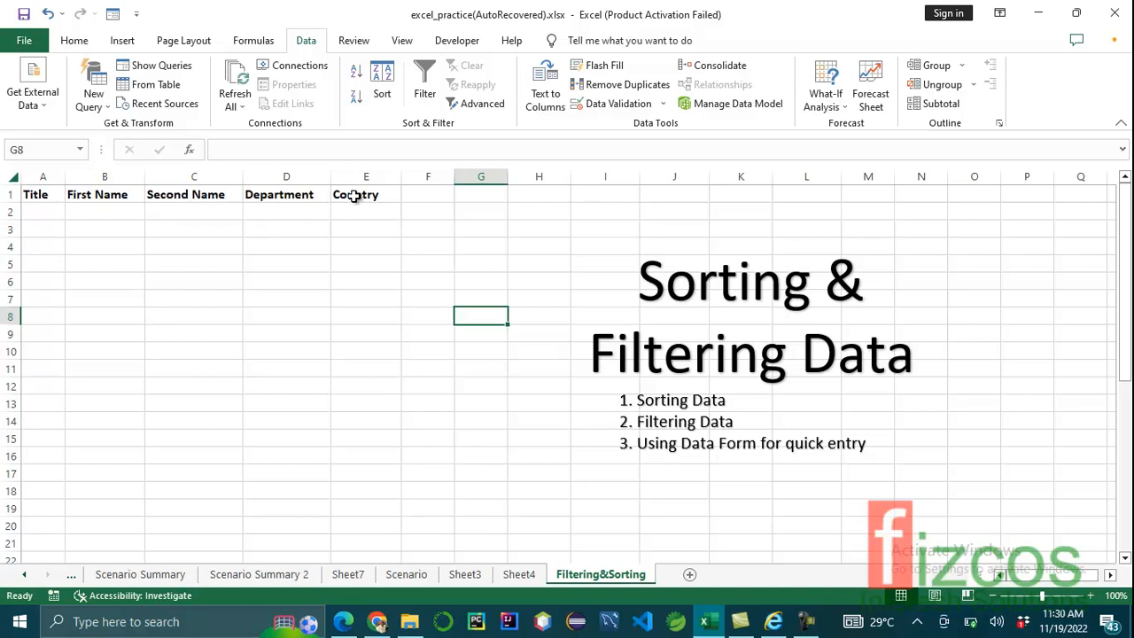
left_click(188, 213)
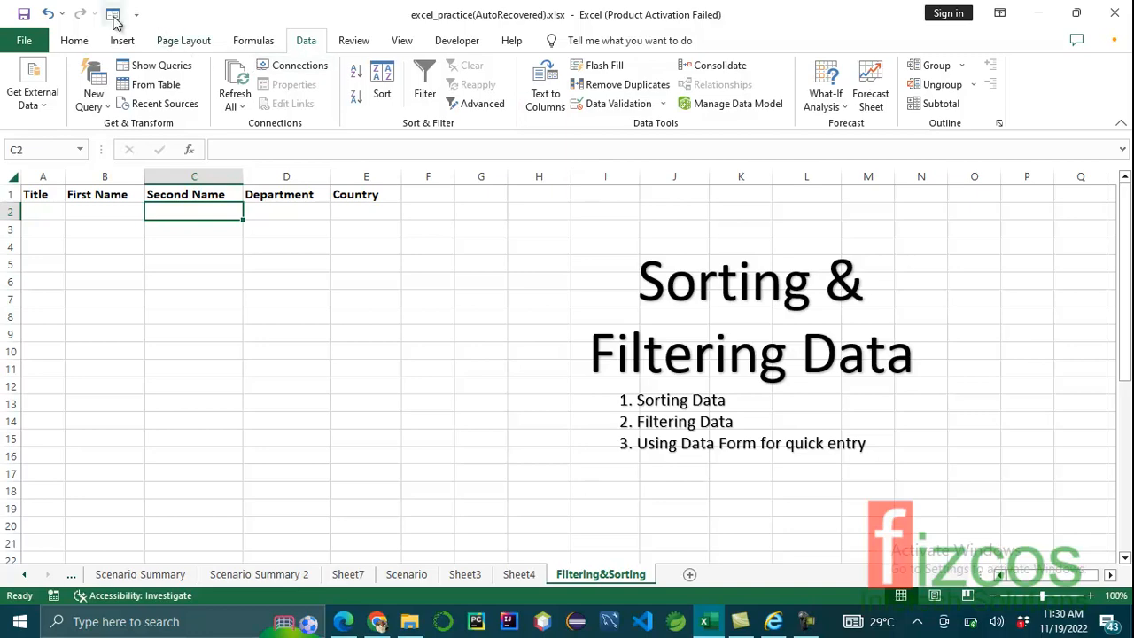